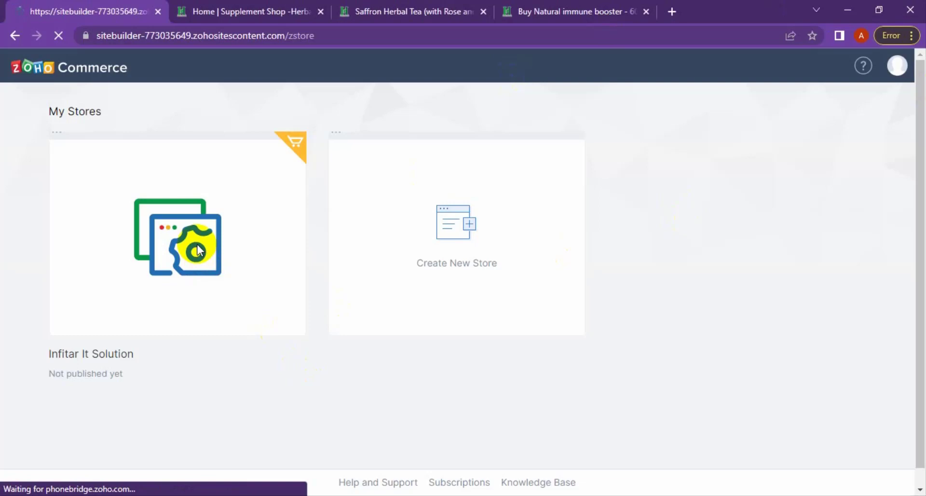
# Open the Infitar It Solution store
pyautogui.click(199, 250)
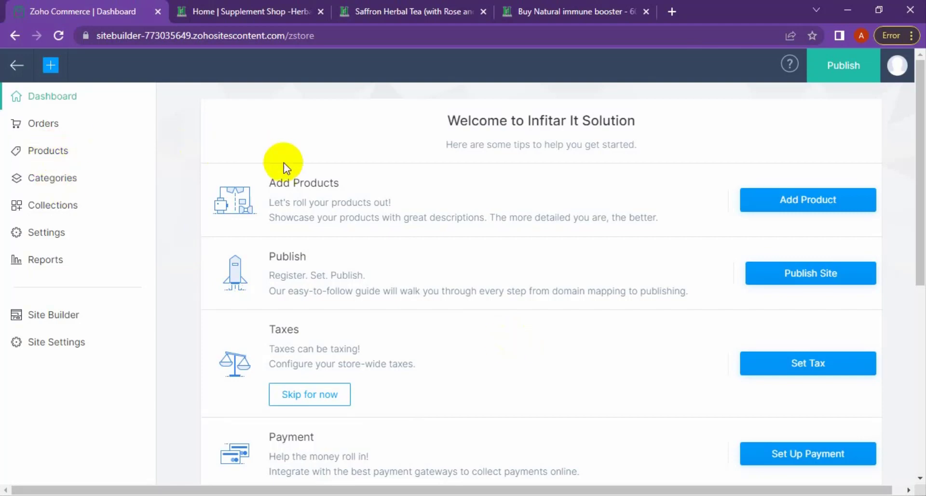
# Review the dashboard's getting-started tips, from adding products, publishing, taxes and payment through store information, template and shipping
pyautogui.moveTo(269, 184); pyautogui.dragTo(356, 185)
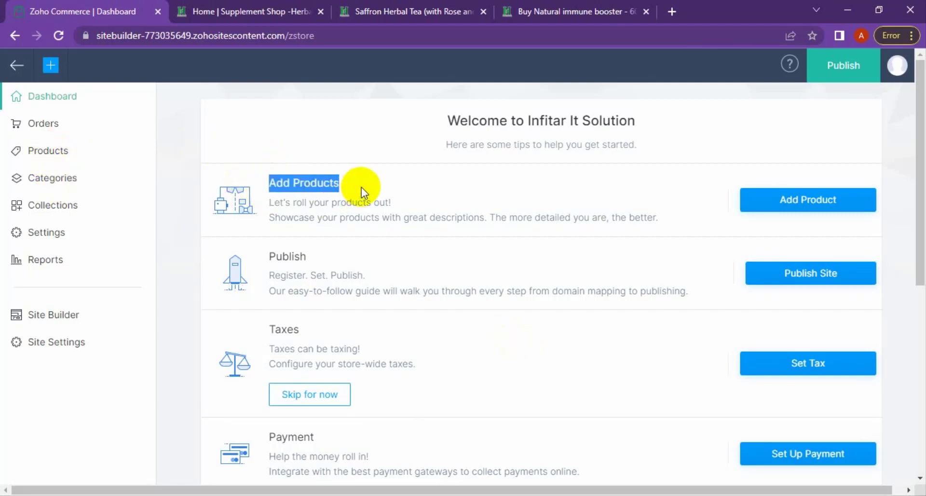
pyautogui.moveTo(314, 256); pyautogui.dragTo(261, 253)
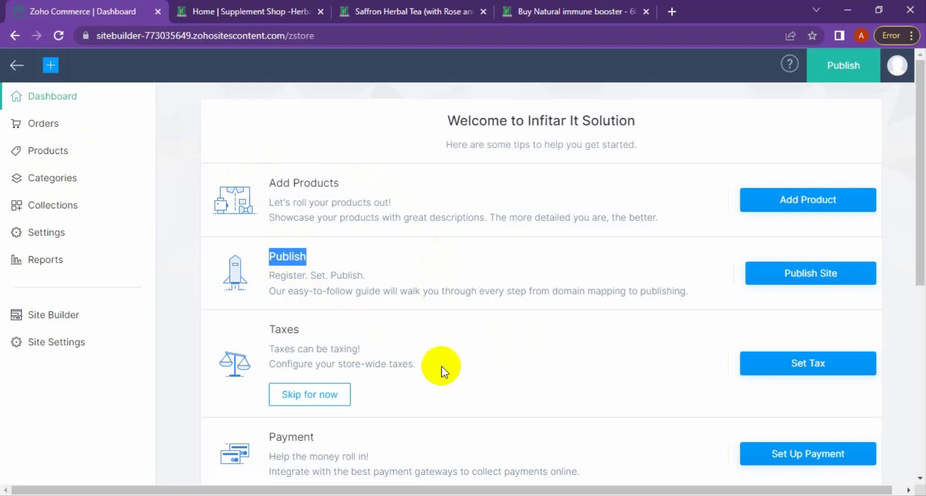
pyautogui.scroll(-1, 341, 280)
pyautogui.doubleClick(285, 261)
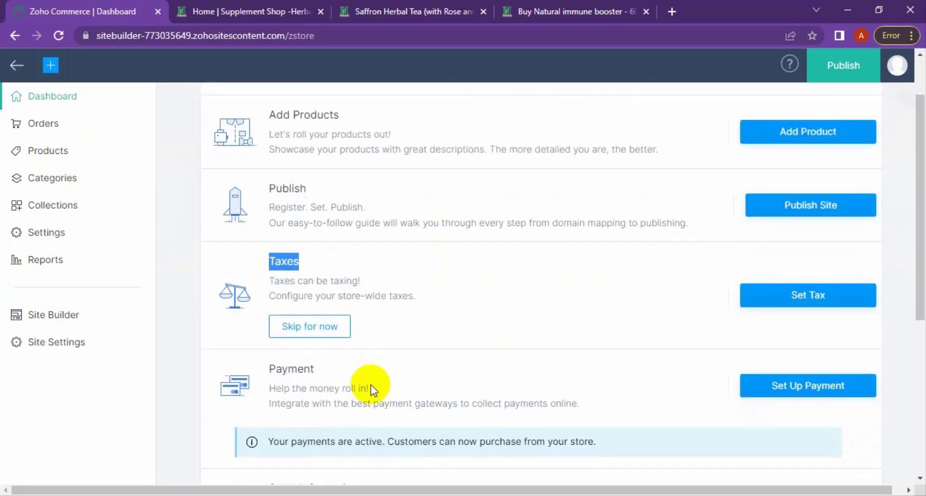
pyautogui.doubleClick(269, 368)
pyautogui.scroll(-4, 474, 371)
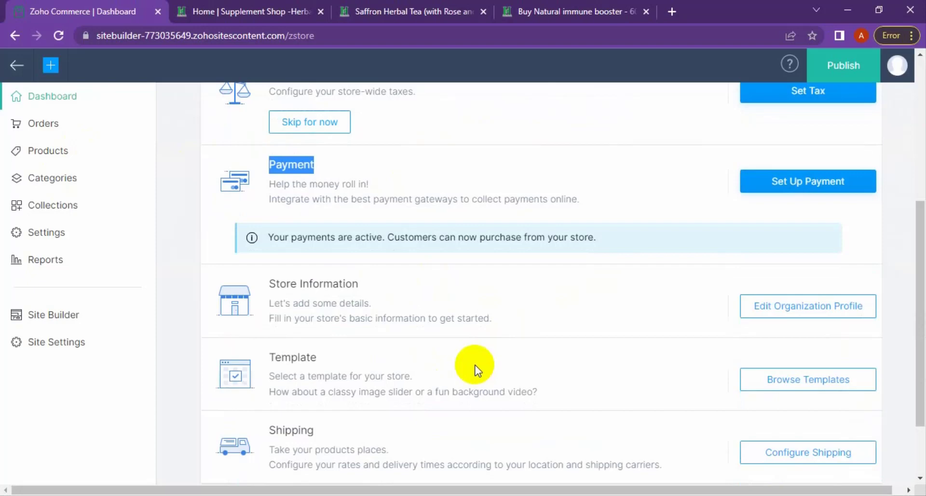
pyautogui.scroll(-2, 475, 367)
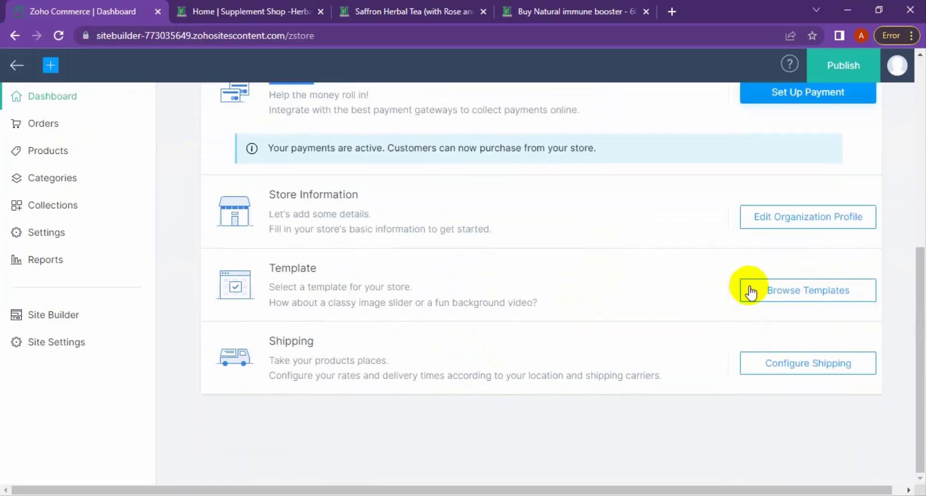
pyautogui.moveTo(317, 269); pyautogui.dragTo(269, 268)
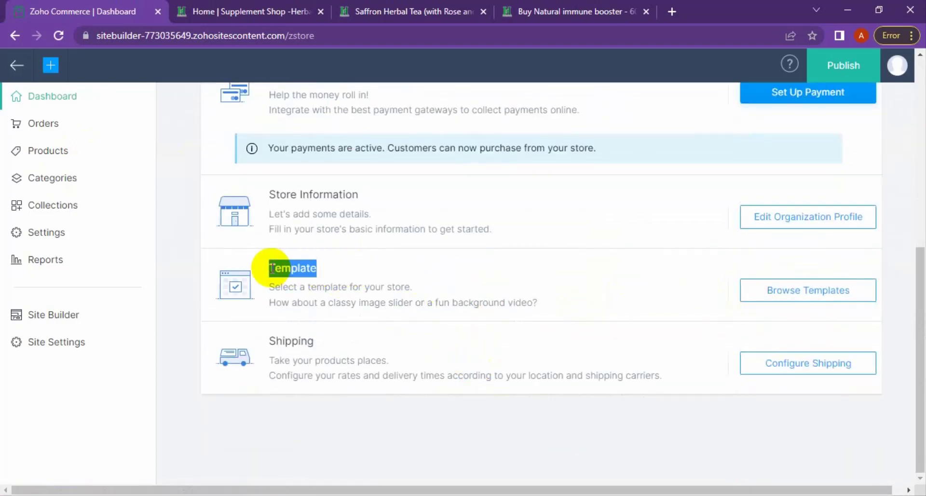
pyautogui.moveTo(316, 341); pyautogui.dragTo(263, 341)
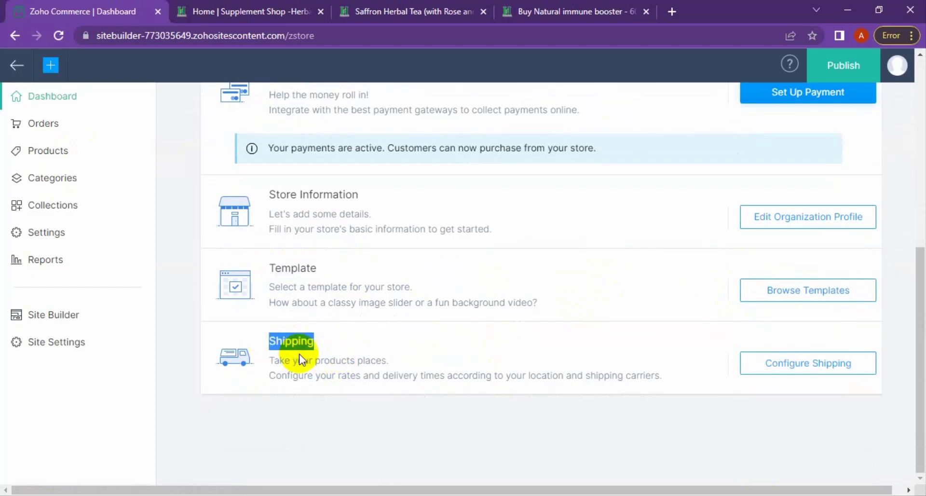
pyautogui.scroll(8, 502, 353)
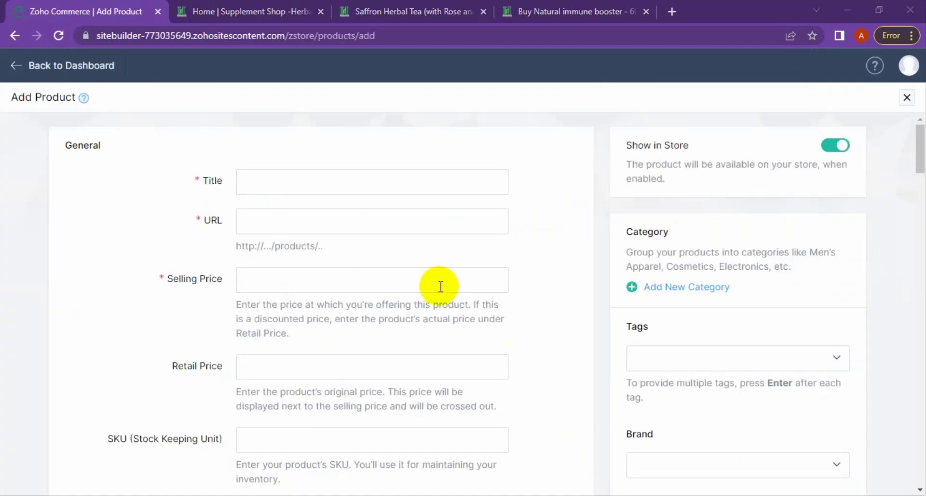
# Examine the new product form's general fields, from title, URL and prices to the description and product details
pyautogui.click(258, 180)
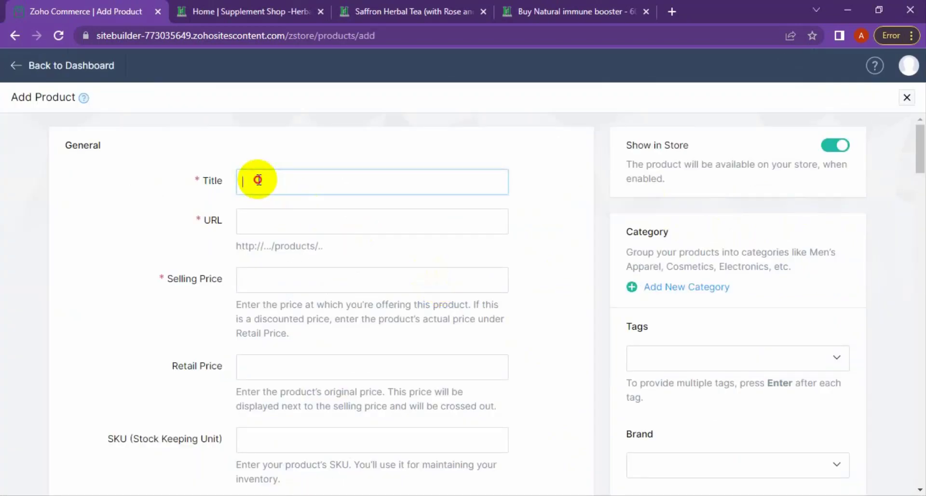
pyautogui.click(289, 218)
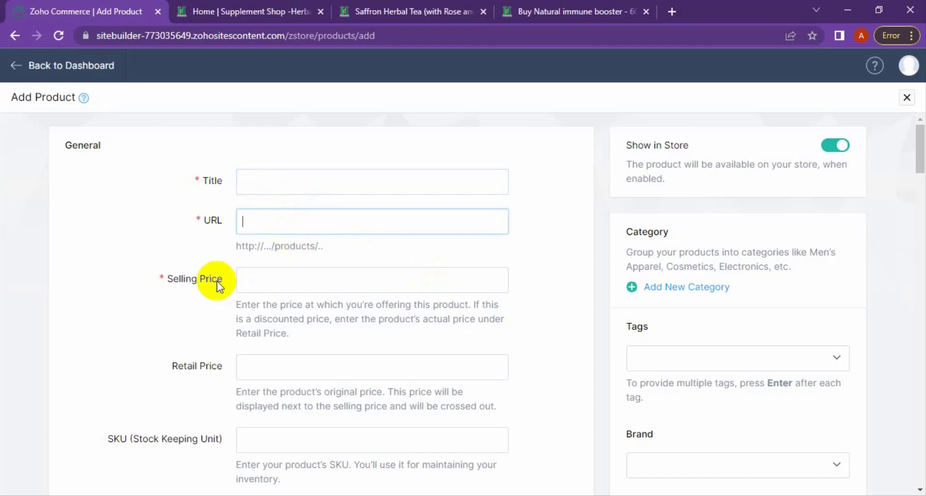
pyautogui.scroll(-1, 325, 368)
pyautogui.click(299, 299)
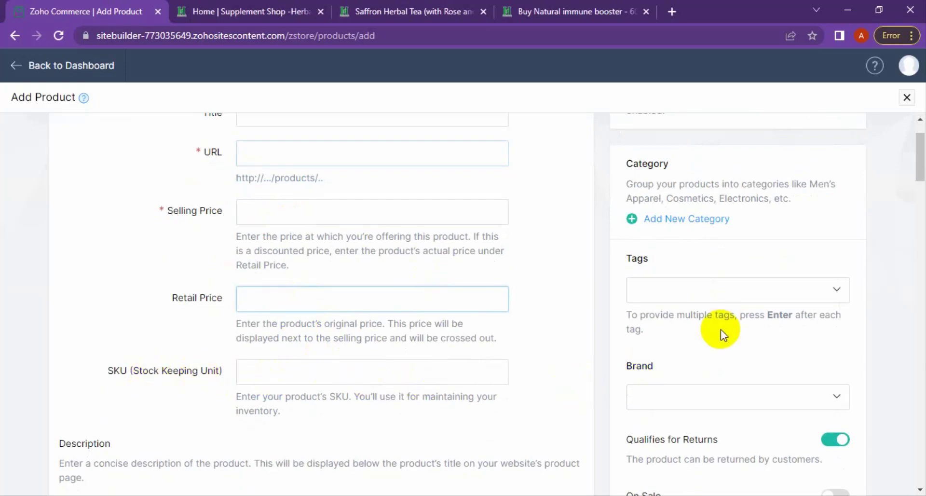
pyautogui.scroll(-4, 708, 401)
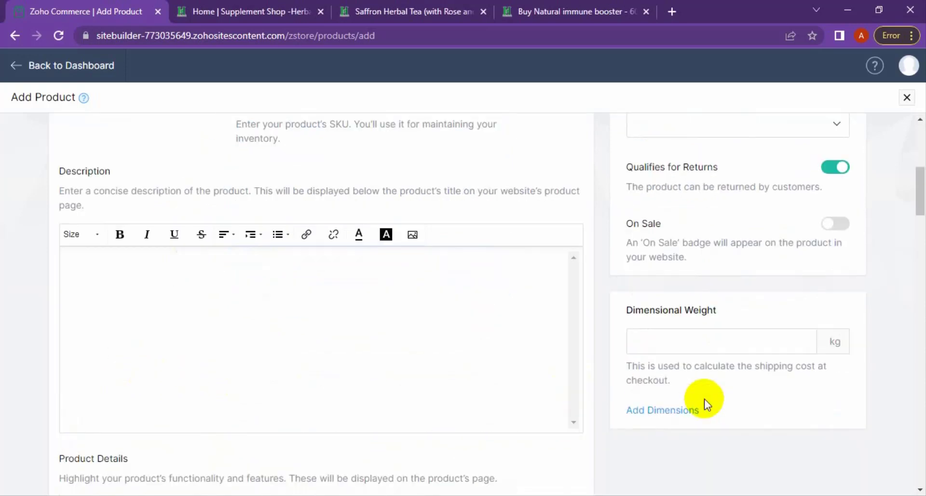
pyautogui.doubleClick(96, 170)
pyautogui.scroll(-2, 208, 324)
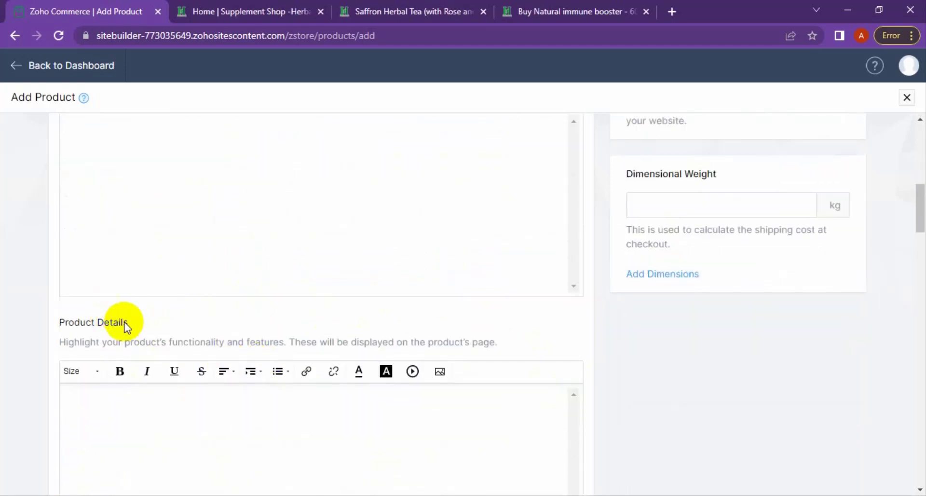
# Examine the product's inventory tracking settings, including quantity and the minimum and maximum options of the quantity restriction
pyautogui.scroll(-4, 688, 349)
pyautogui.scroll(-3, 687, 349)
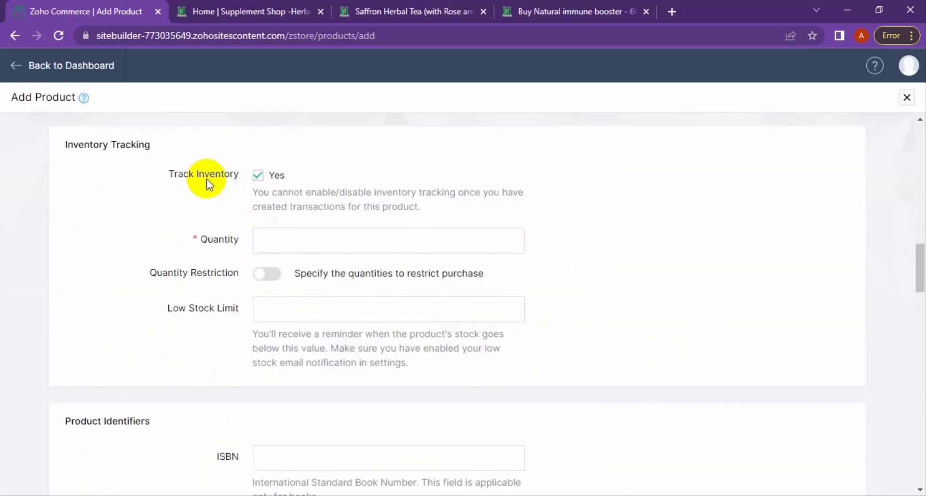
pyautogui.tripleClick(203, 177)
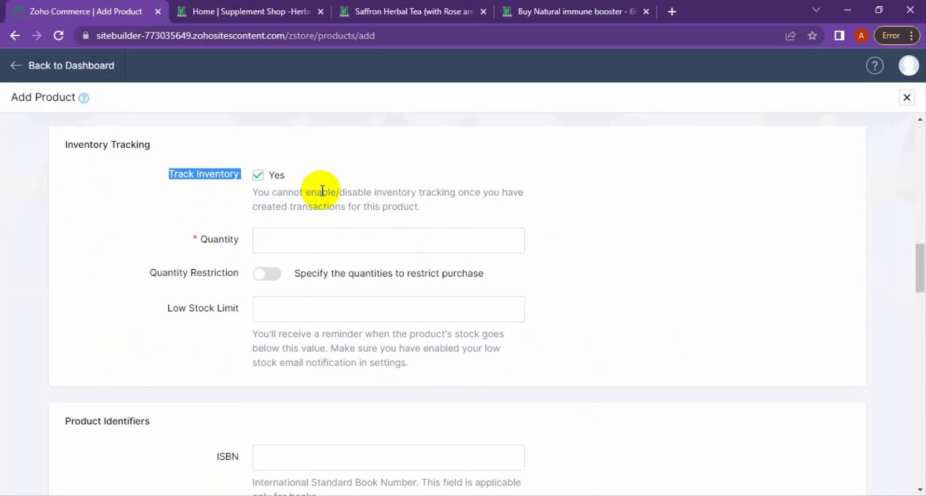
pyautogui.click(326, 240)
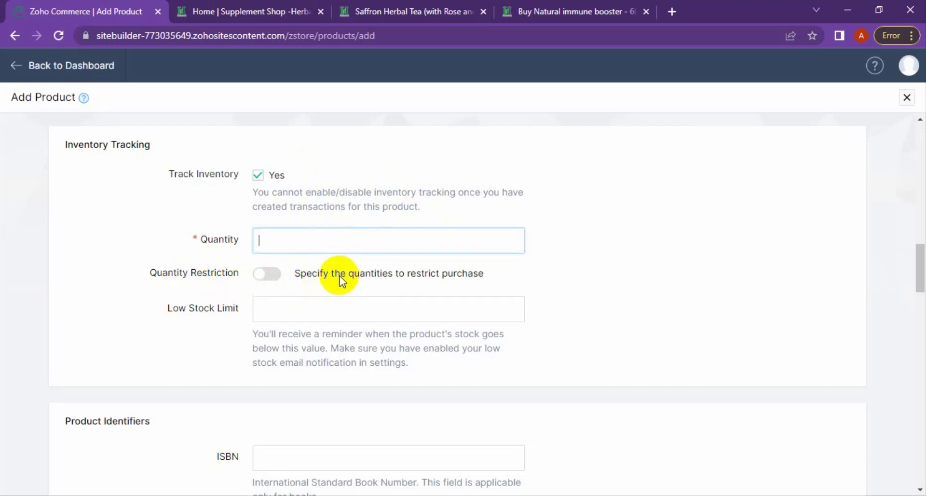
pyautogui.tripleClick(386, 275)
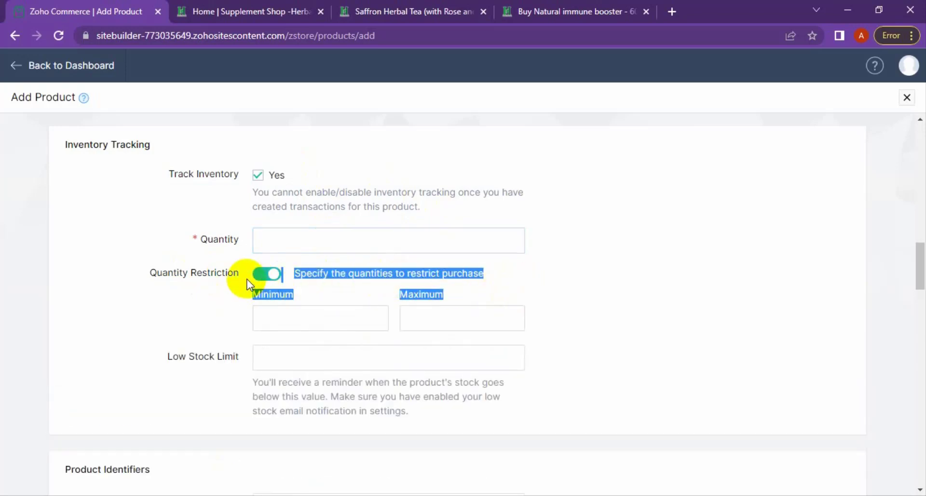
pyautogui.click(260, 278)
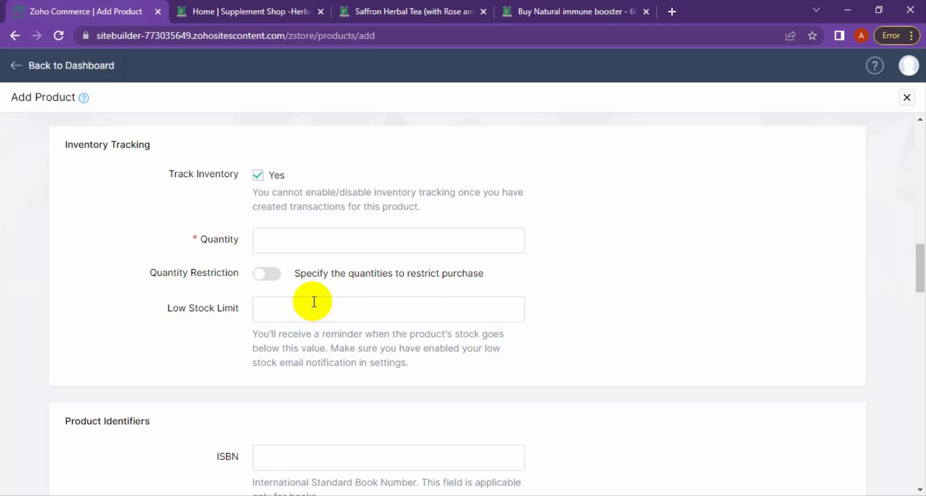
# Read the explanations of the product identifier fields ISBN, UPC, EAN and MPN
pyautogui.scroll(-5, 338, 333)
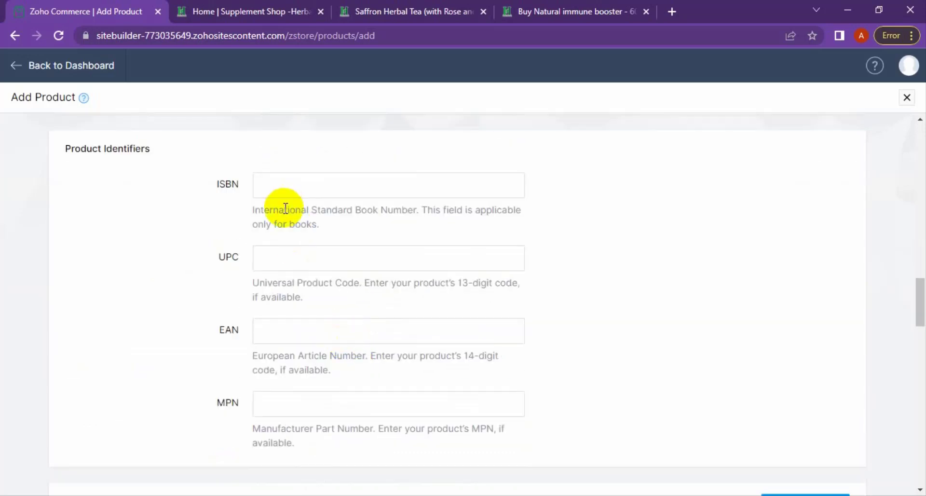
pyautogui.doubleClick(285, 211)
pyautogui.click(285, 211)
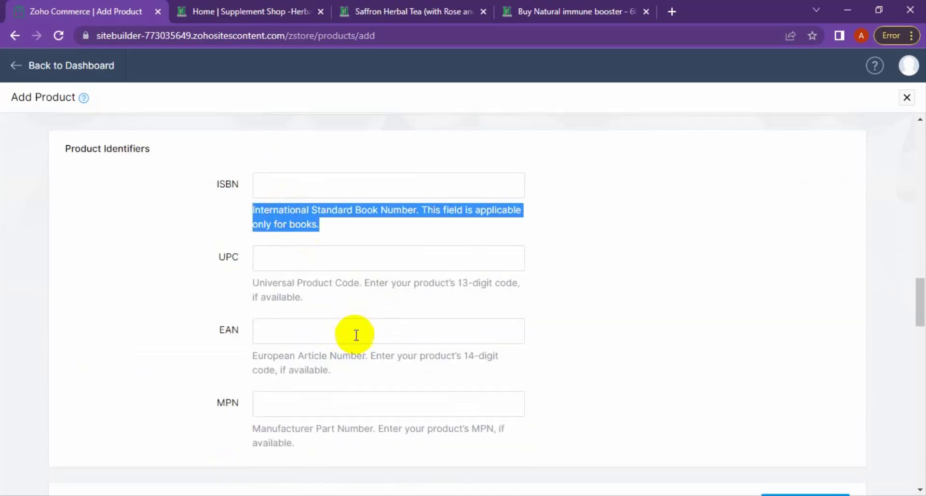
pyautogui.tripleClick(284, 282)
pyautogui.doubleClick(230, 331)
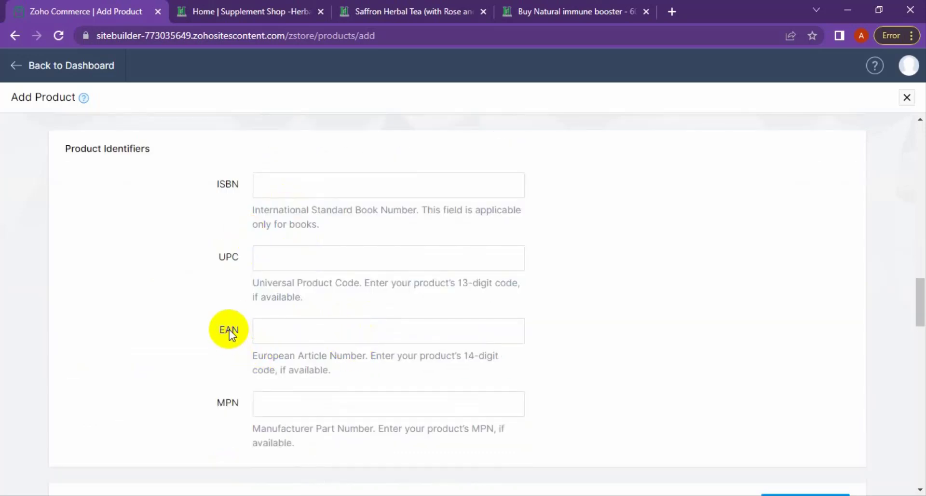
pyautogui.tripleClick(307, 357)
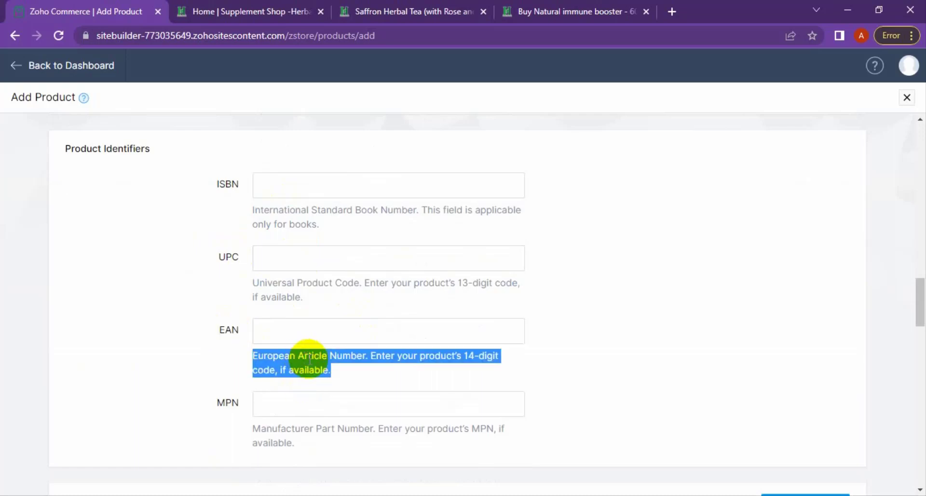
pyautogui.scroll(-1, 295, 415)
pyautogui.scroll(-3, 290, 424)
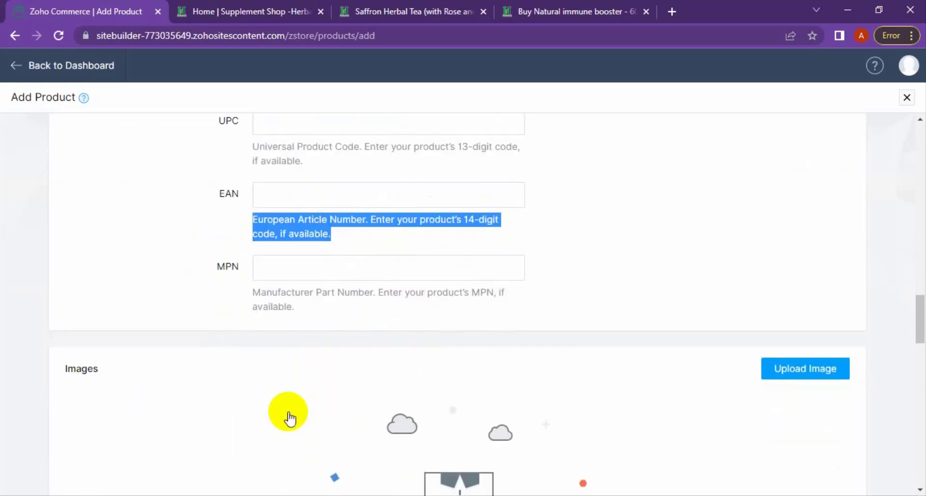
pyautogui.doubleClick(346, 294)
pyautogui.tripleClick(347, 294)
# Examine the image upload and attributes sections of the new product form
pyautogui.scroll(-4, 372, 403)
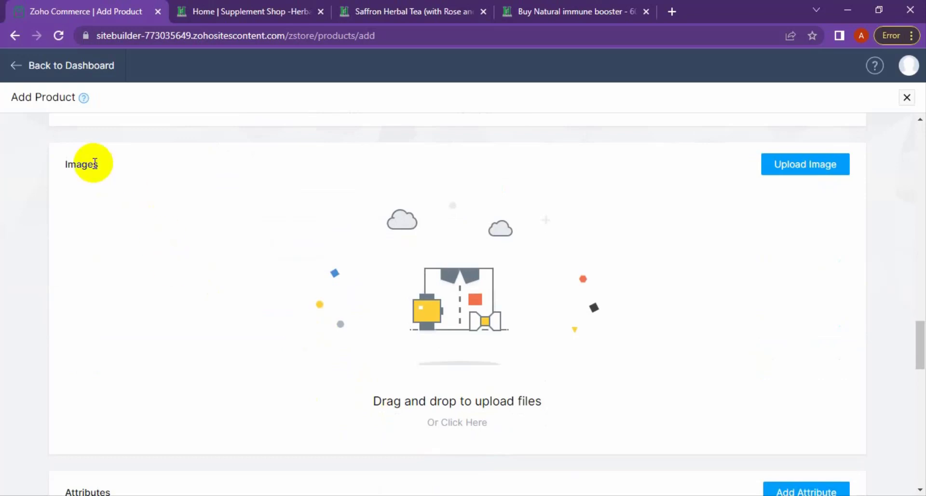
pyautogui.scroll(-6, 487, 258)
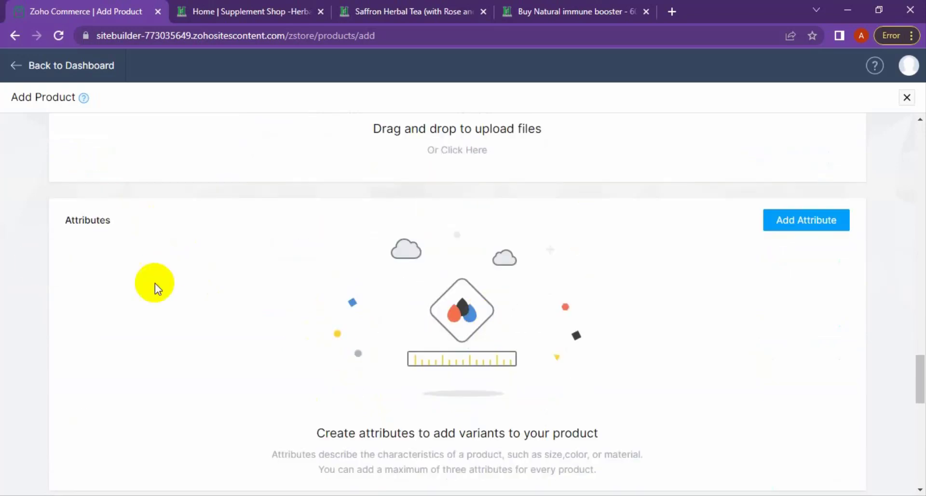
pyautogui.scroll(-2, 798, 302)
pyautogui.scroll(4, 697, 320)
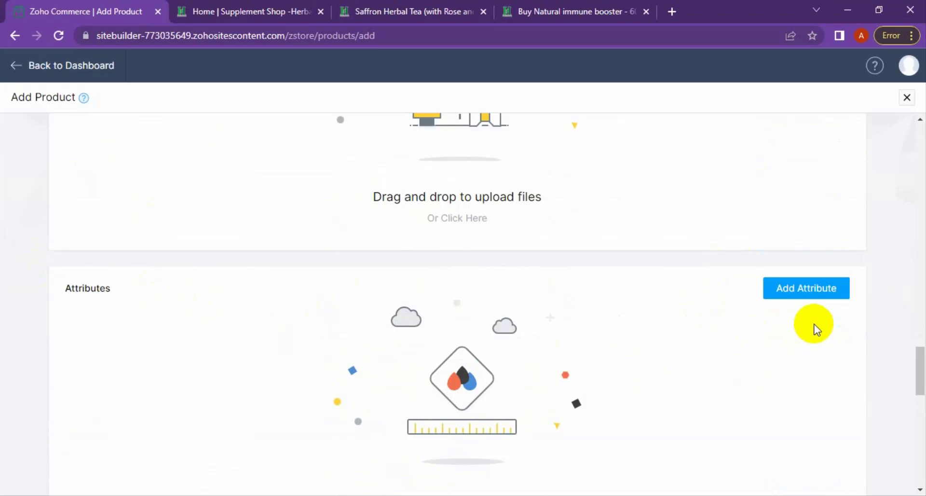
# Examine the SEO title, keywords and description fields and the specifications section, and return to the start of the product form
pyautogui.scroll(-7, 810, 327)
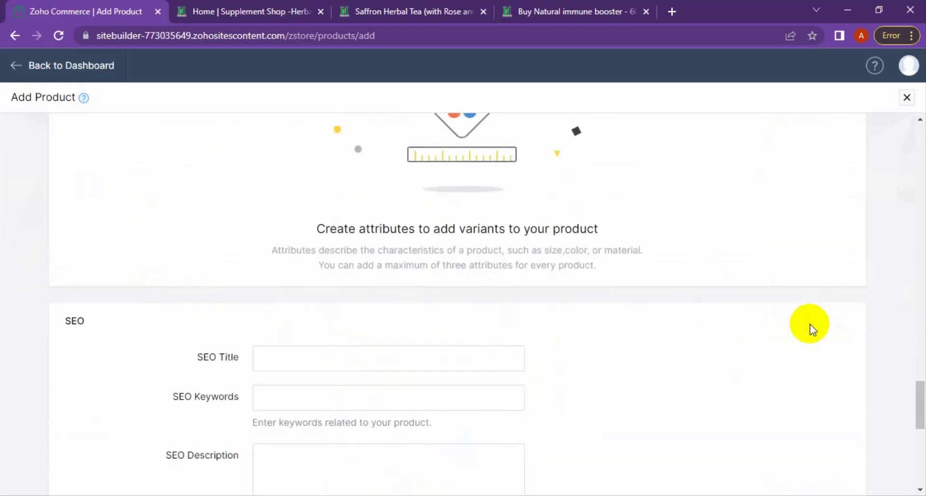
pyautogui.scroll(-6, 811, 326)
pyautogui.scroll(3, 801, 337)
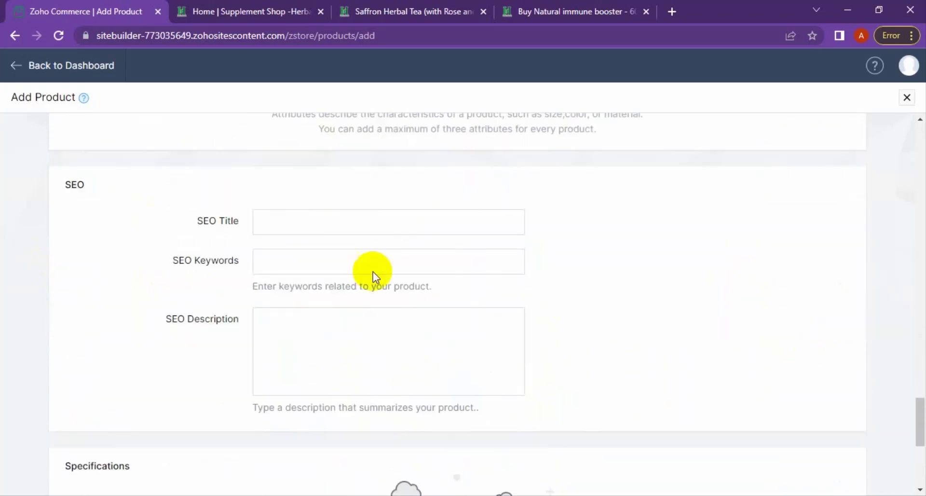
pyautogui.click(346, 222)
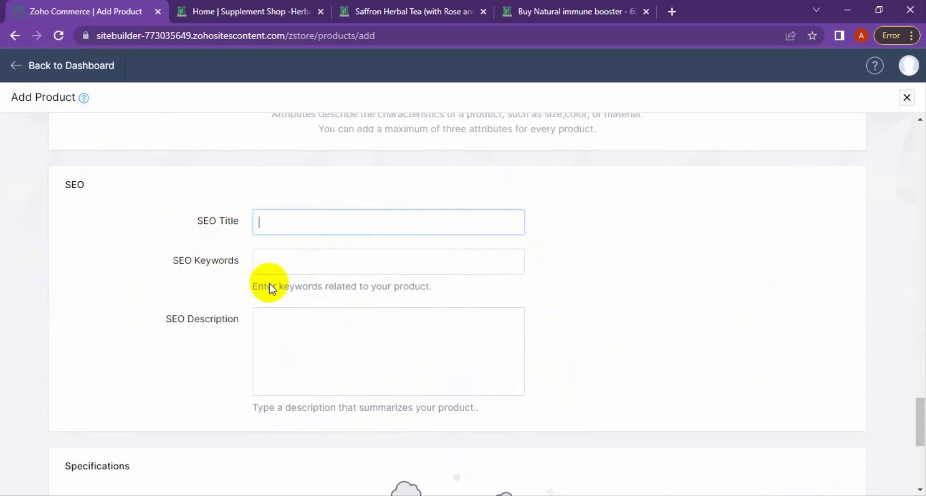
pyautogui.click(336, 263)
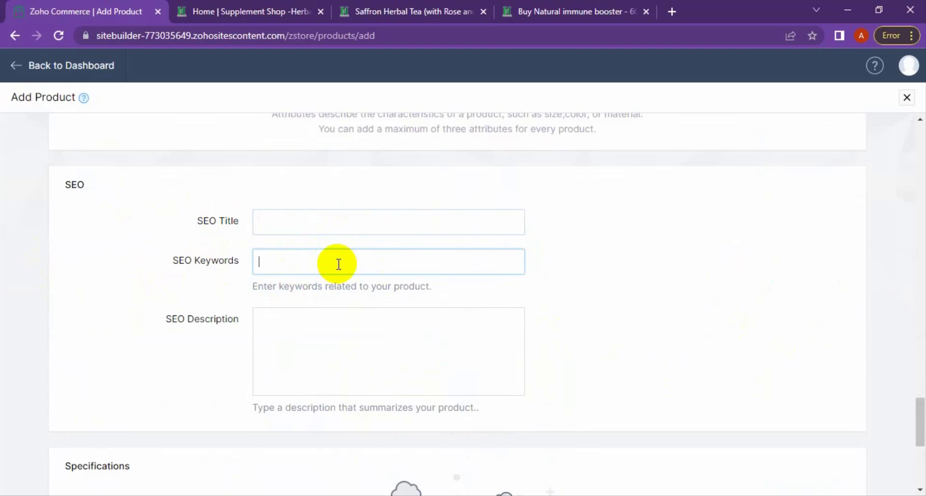
pyautogui.click(354, 335)
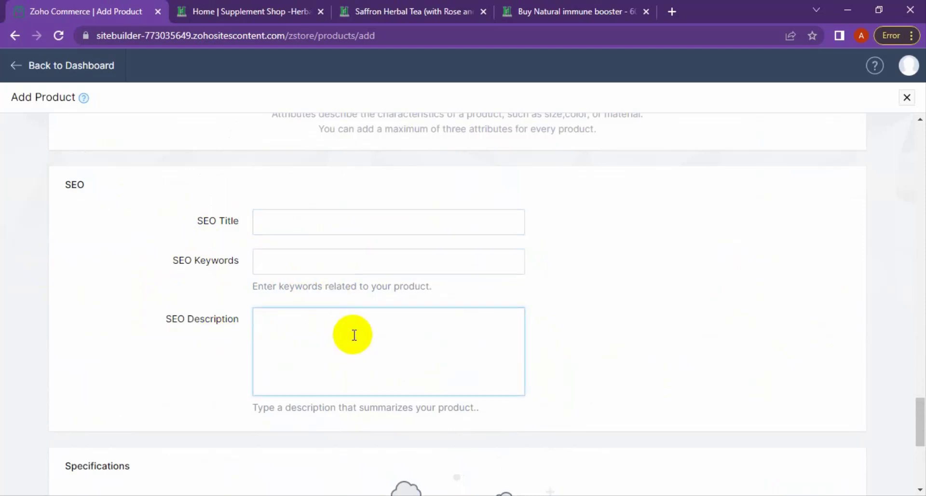
pyautogui.scroll(-6, 354, 335)
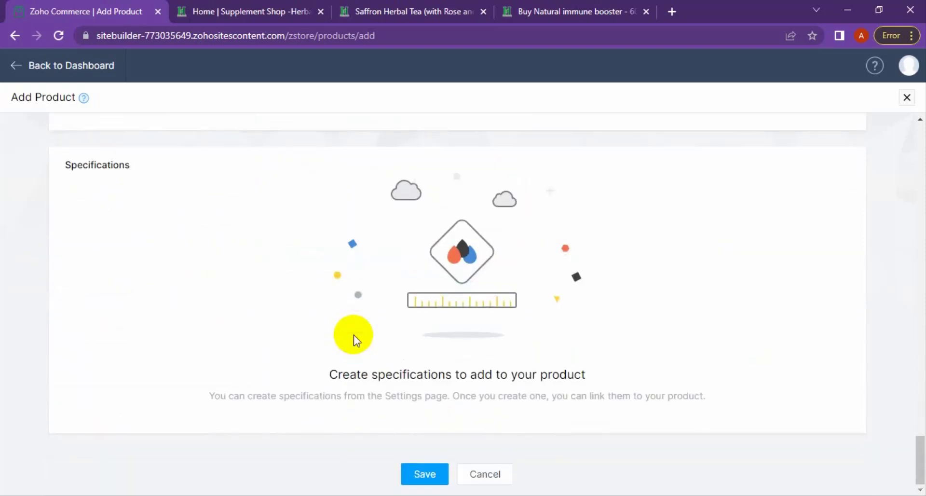
pyautogui.scroll(12, 407, 334)
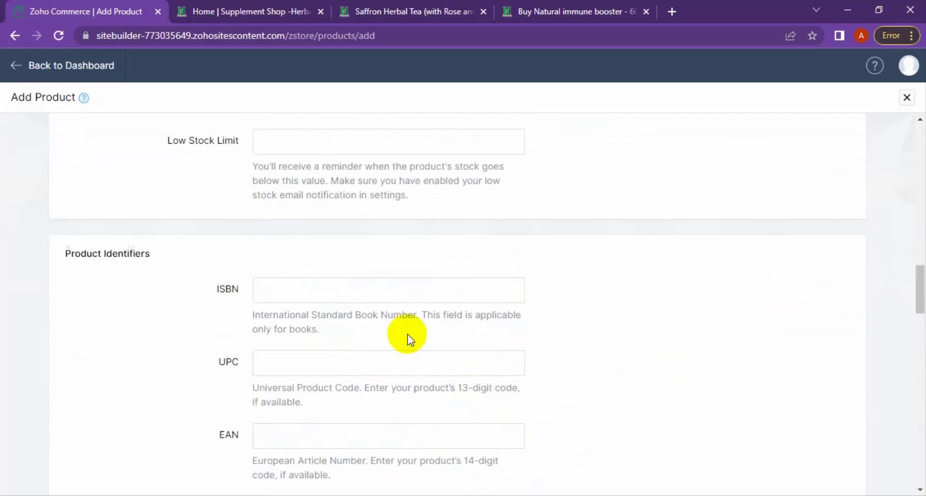
pyautogui.scroll(15, 407, 335)
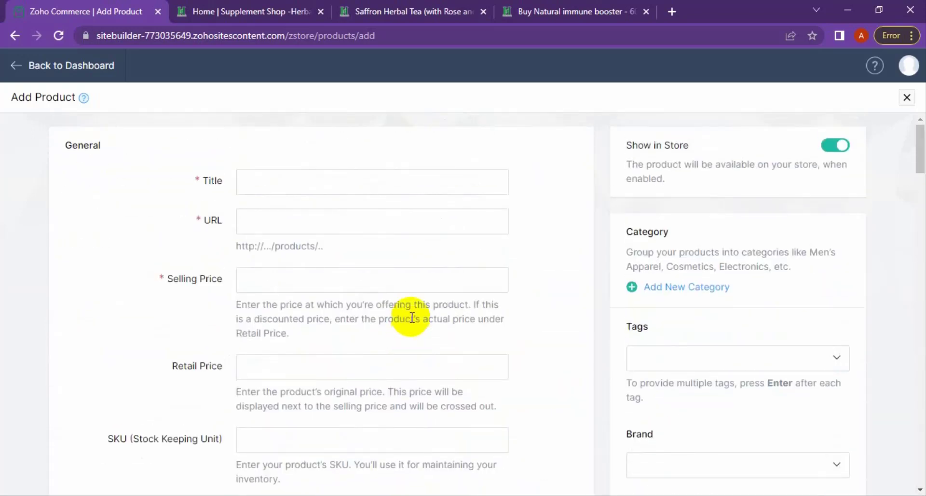
# Look through the supplement shop's home page and its Saffron Herbal Tea page for sample product content
pyautogui.click(234, 3)
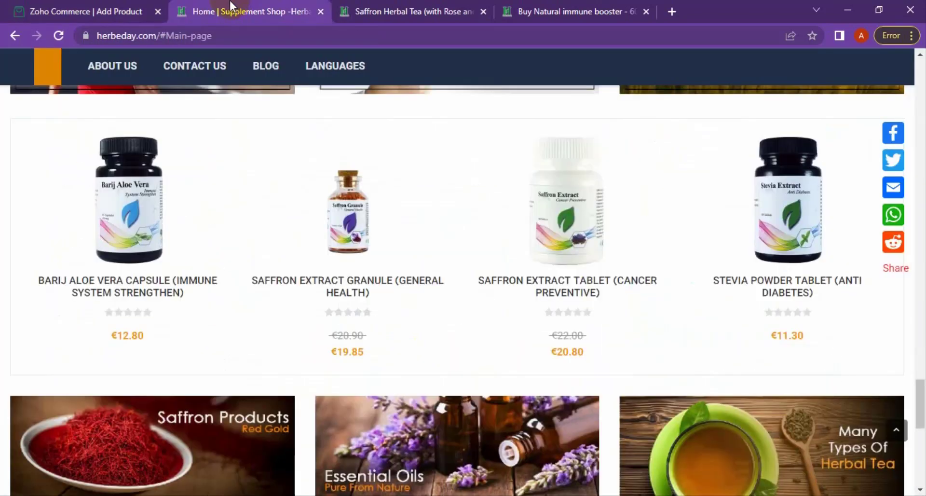
pyautogui.click(411, 2)
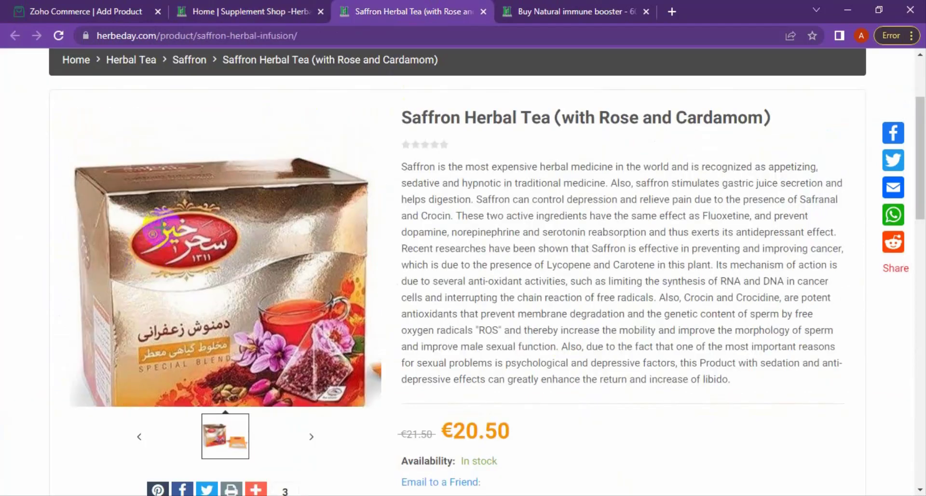
pyautogui.rightClick(221, 231)
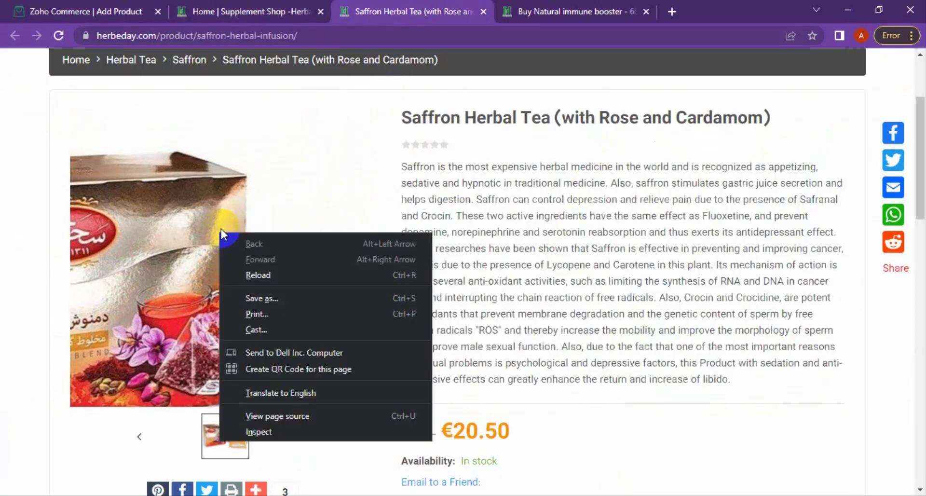
pyautogui.press('Escape')
pyautogui.click(241, 11)
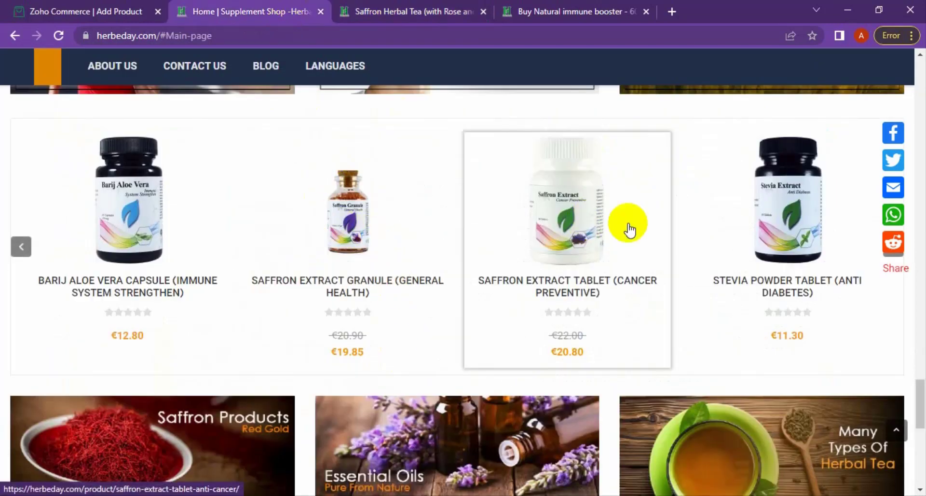
# Capture the product picture on the Saffron Herbal Tea page and save it to the desktop as a PNG named herbal
pyautogui.click(448, 11)
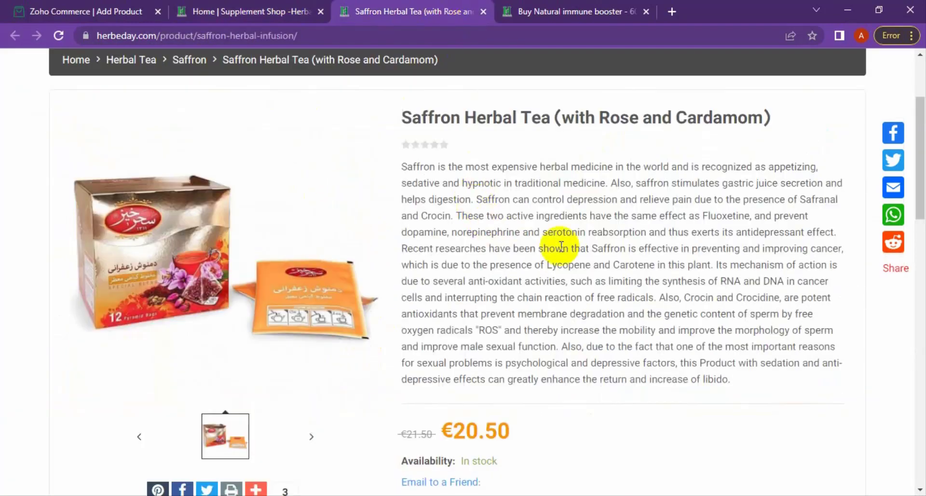
pyautogui.press('Print')
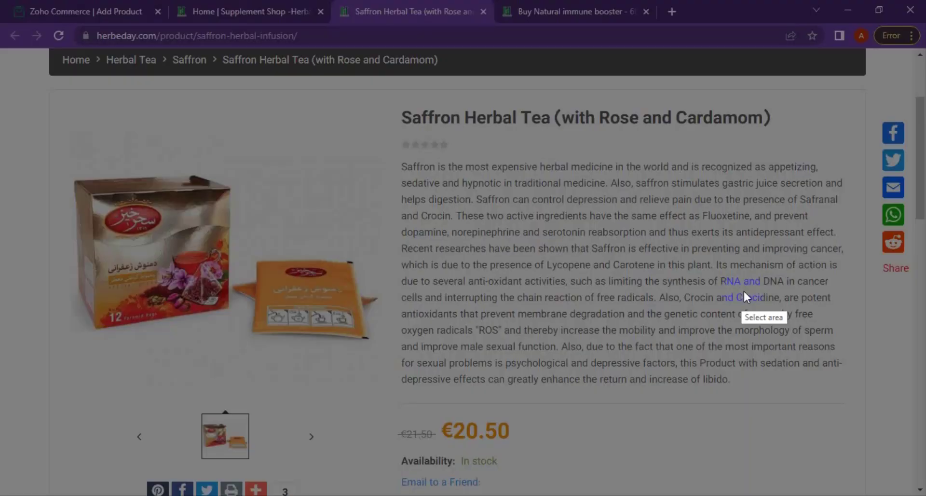
pyautogui.moveTo(52, 134); pyautogui.dragTo(381, 388)
pyautogui.click(350, 406)
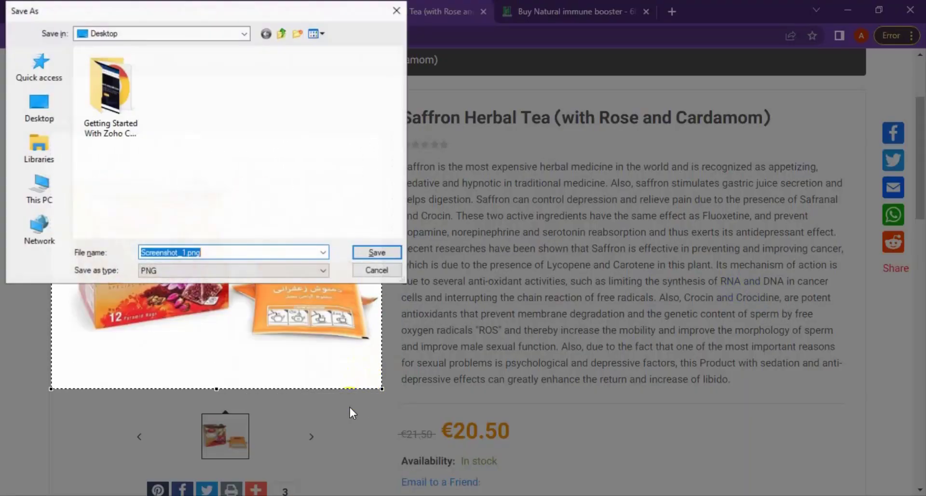
pyautogui.write('her')
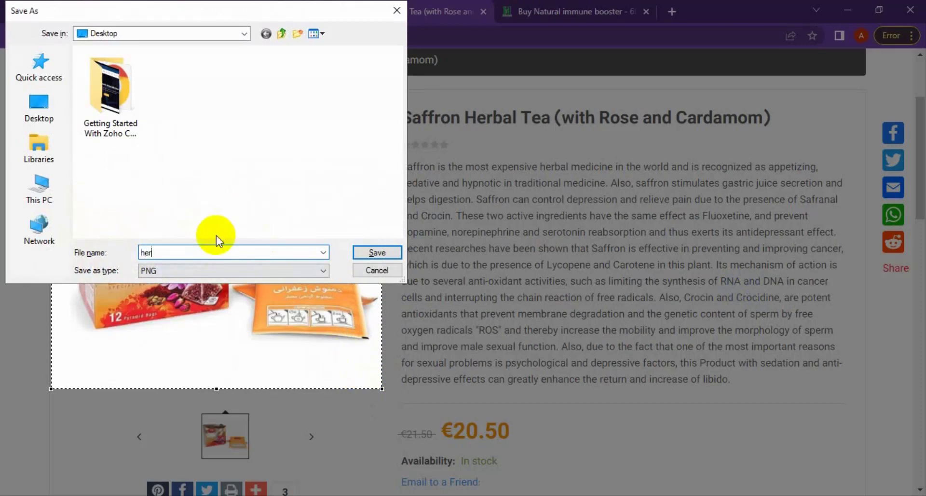
pyautogui.write('bal')
pyautogui.click(41, 109)
pyautogui.click(374, 250)
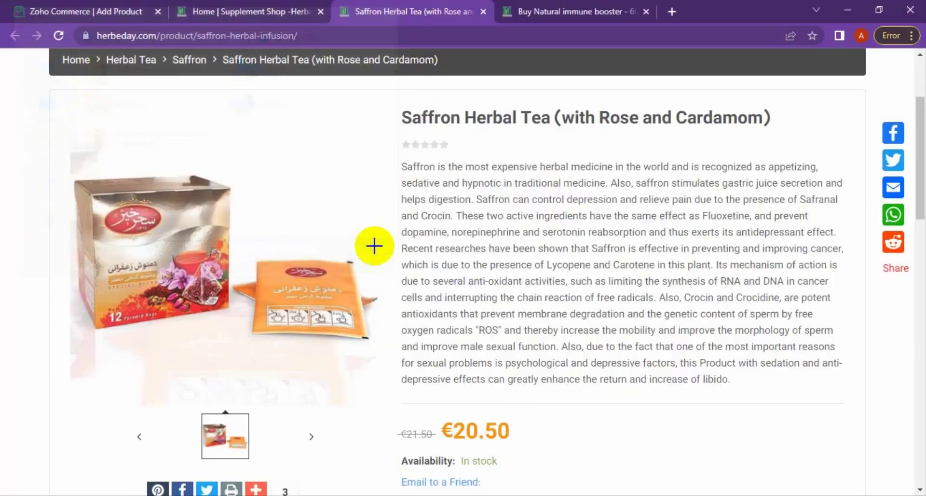
# Copy the product name "Saffron Herbal Tea (with Rose and Cardamom)" from the shop page into the new product's title
pyautogui.tripleClick(557, 117)
pyautogui.hotkey('ctrl', 'c')
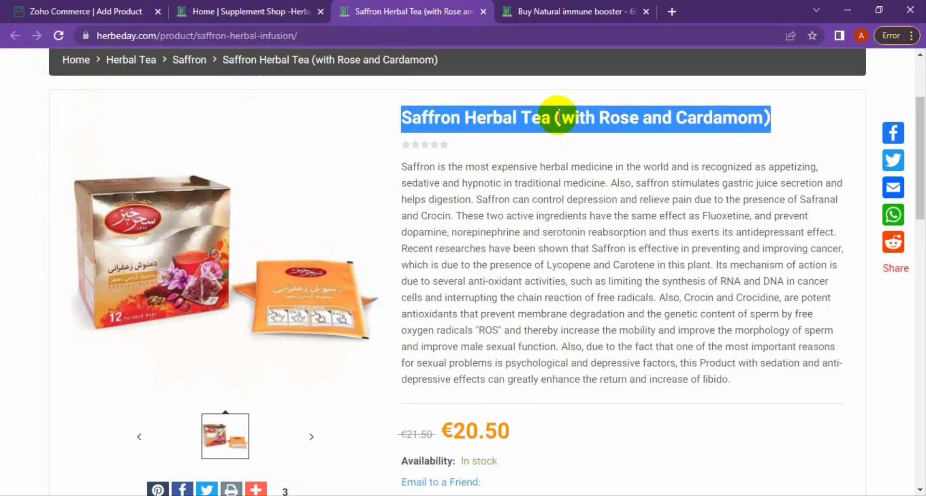
pyautogui.click(109, 11)
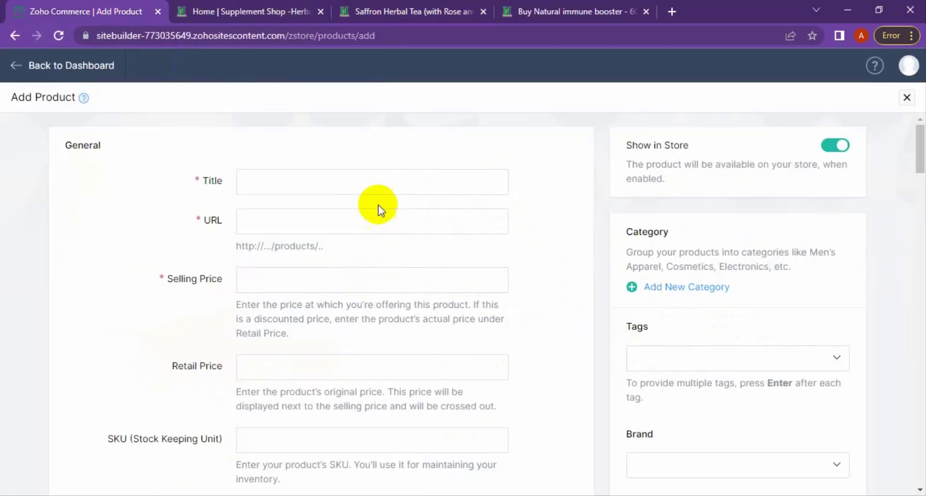
pyautogui.click(376, 179)
pyautogui.hotkey('ctrl', 'v')
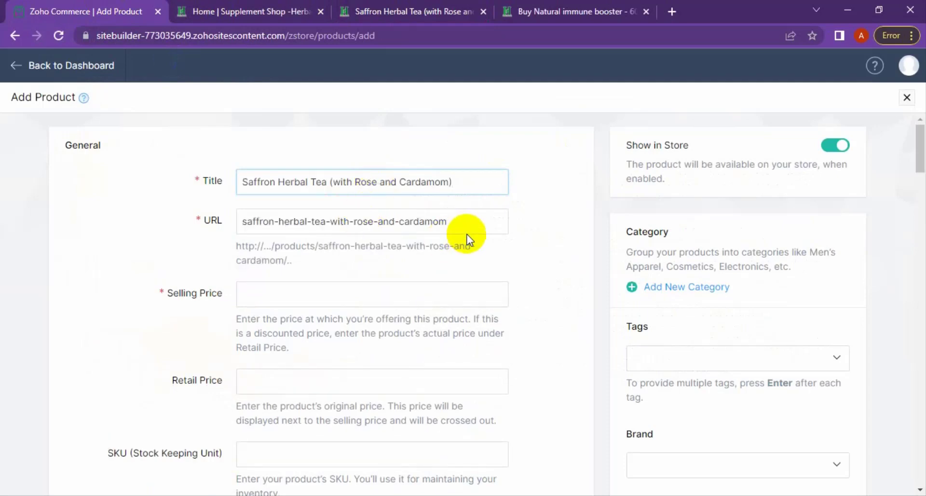
# Shorten the product's URL to saffron-herbal-tea
pyautogui.click(244, 221)
pyautogui.hotkey('ctrl', 'a')
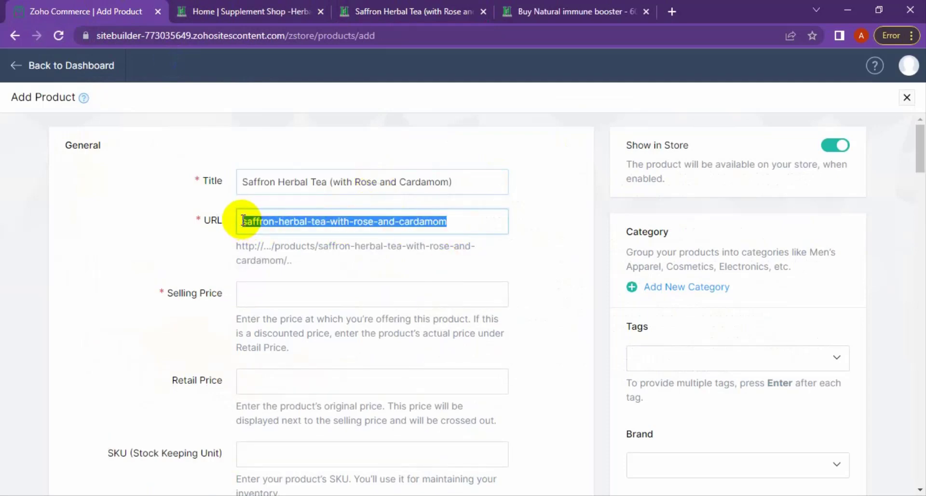
pyautogui.click(326, 224)
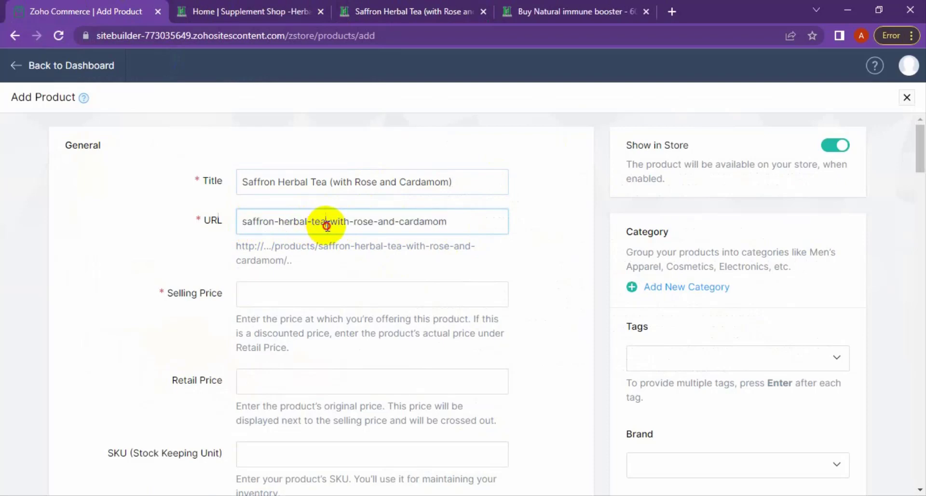
pyautogui.moveTo(326, 225); pyautogui.dragTo(600, 244)
pyautogui.press('BackSpace')
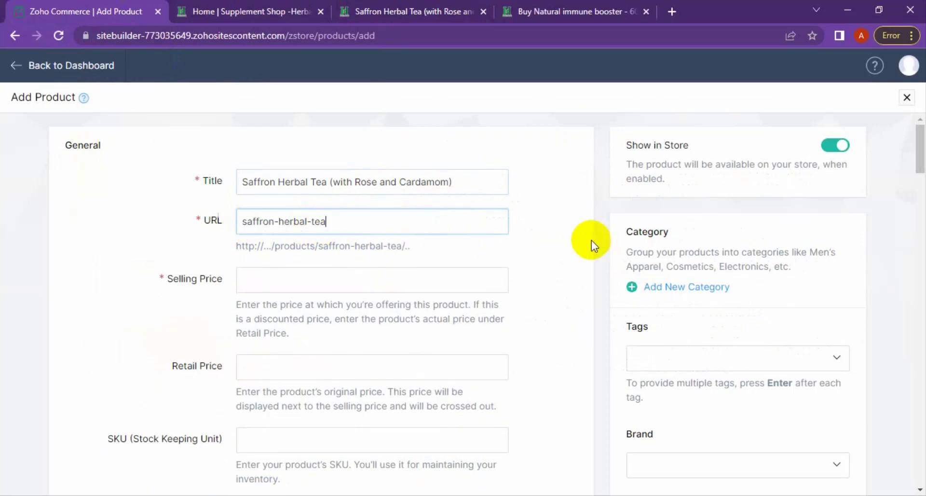
pyautogui.click(548, 191)
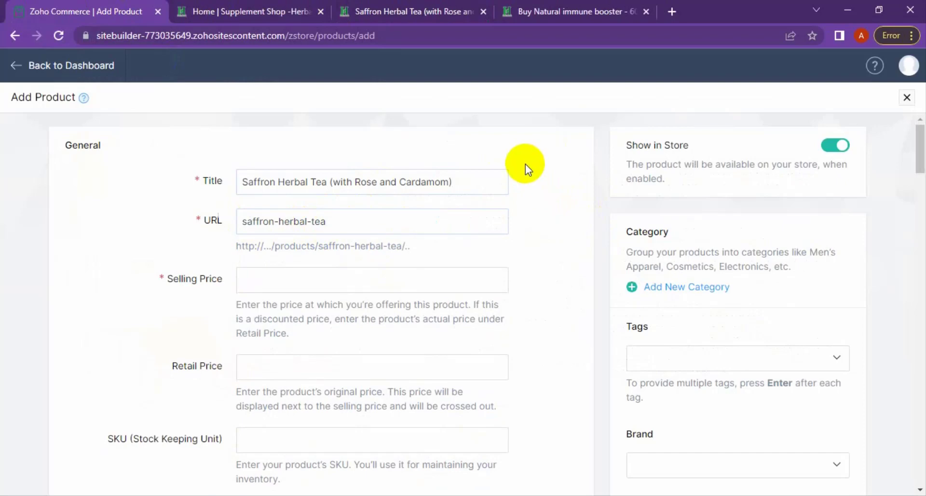
# Add a new category named Herbal Product for the product
pyautogui.tripleClick(662, 147)
pyautogui.click(829, 147)
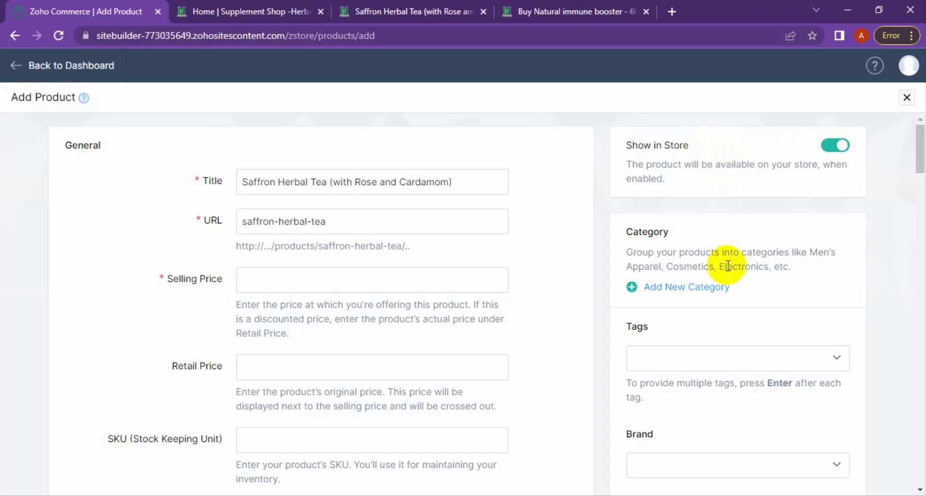
pyautogui.click(711, 284)
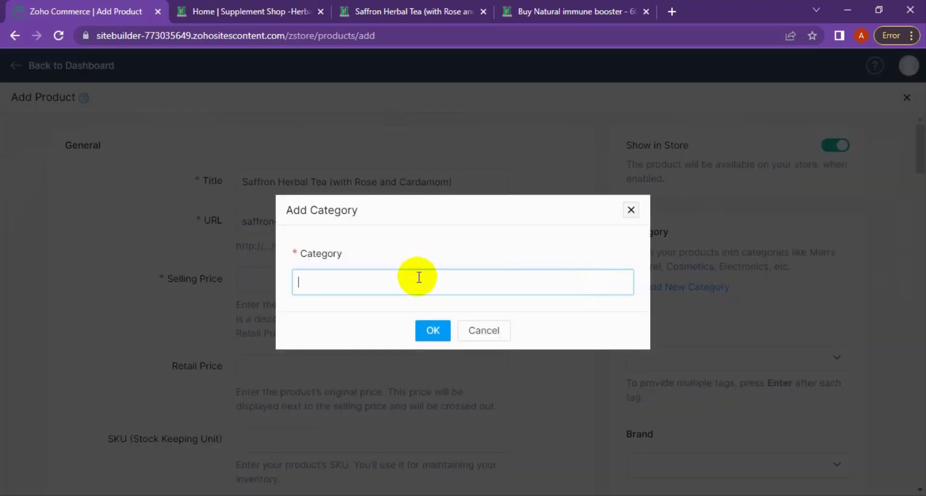
pyautogui.write('Herbal Product')
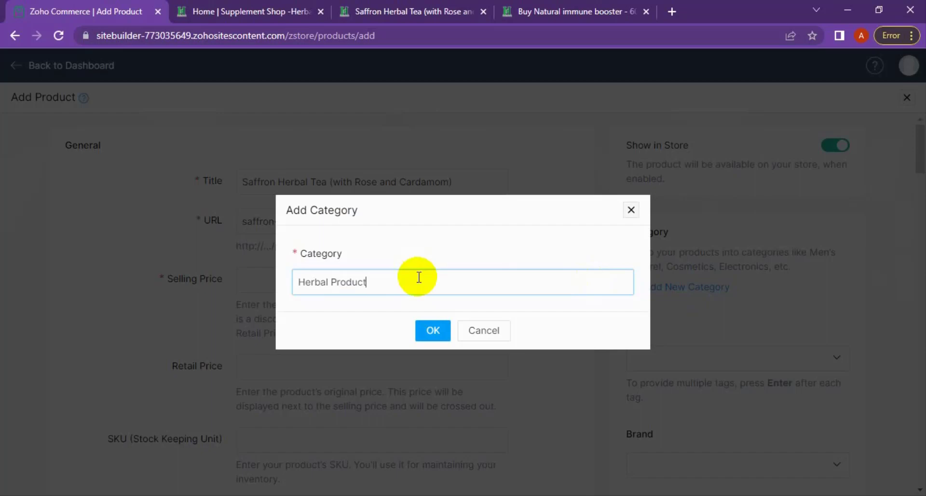
pyautogui.click(432, 337)
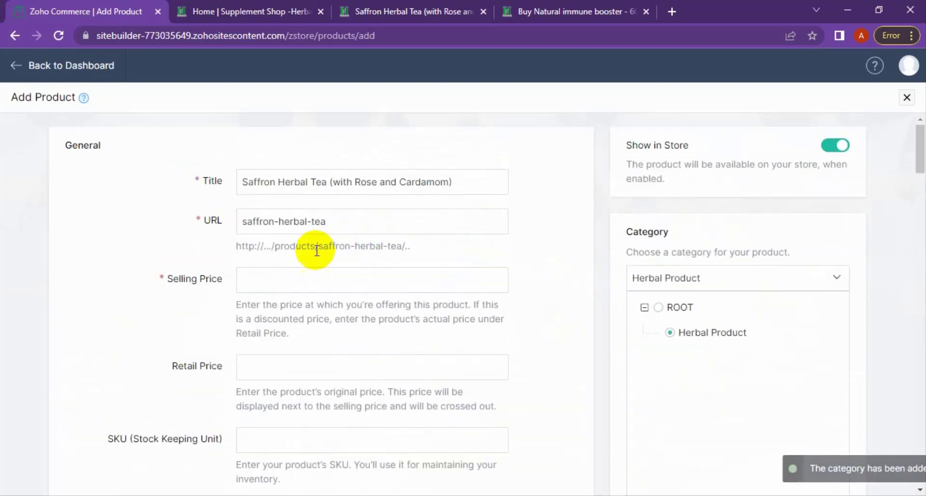
# Fill in the product's selling price of 250, retail price of 270 and SKU M-30S
pyautogui.click(262, 281)
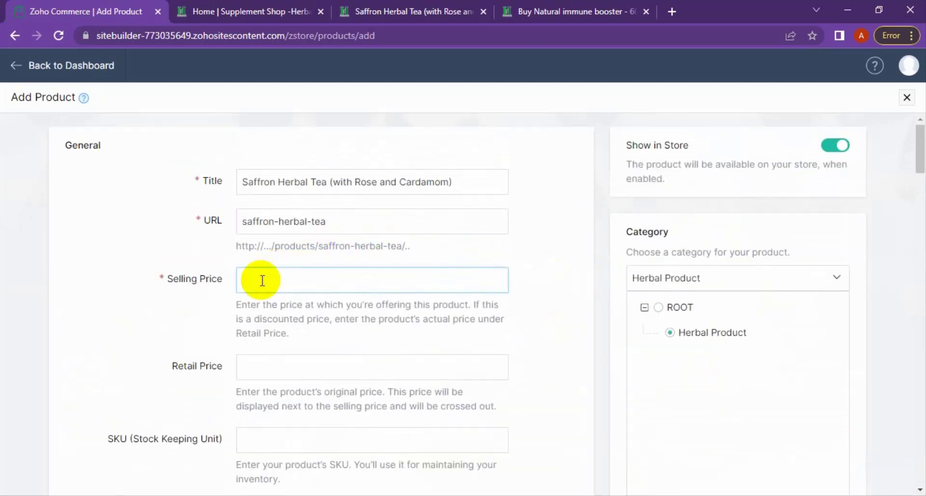
pyautogui.write('250')
pyautogui.click(304, 366)
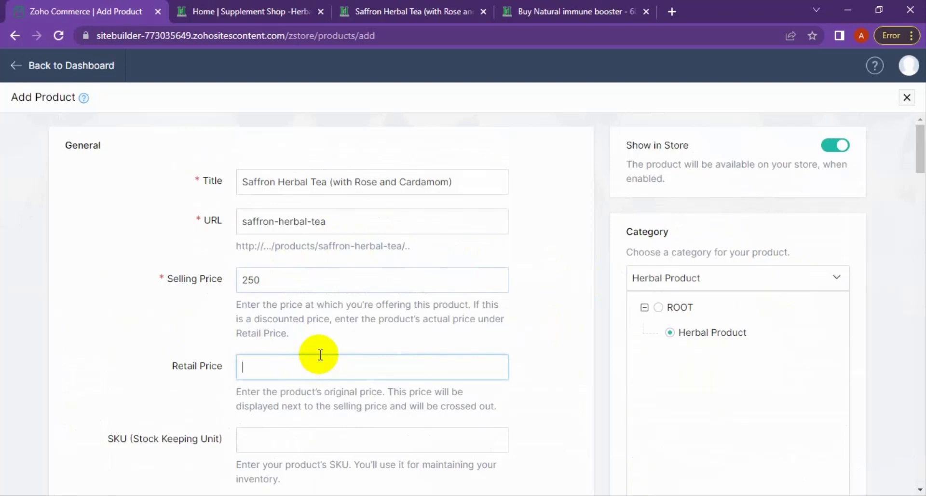
pyautogui.scroll(-1, 319, 354)
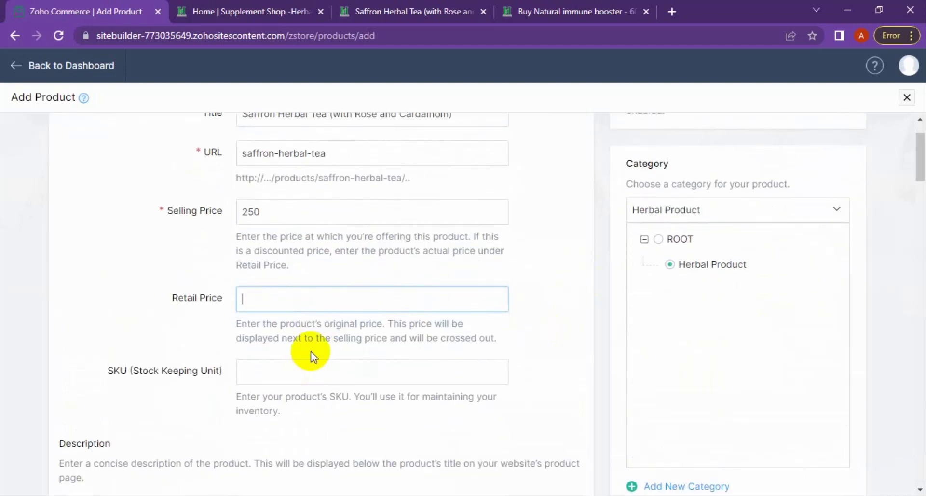
pyautogui.write('270')
pyautogui.click(314, 371)
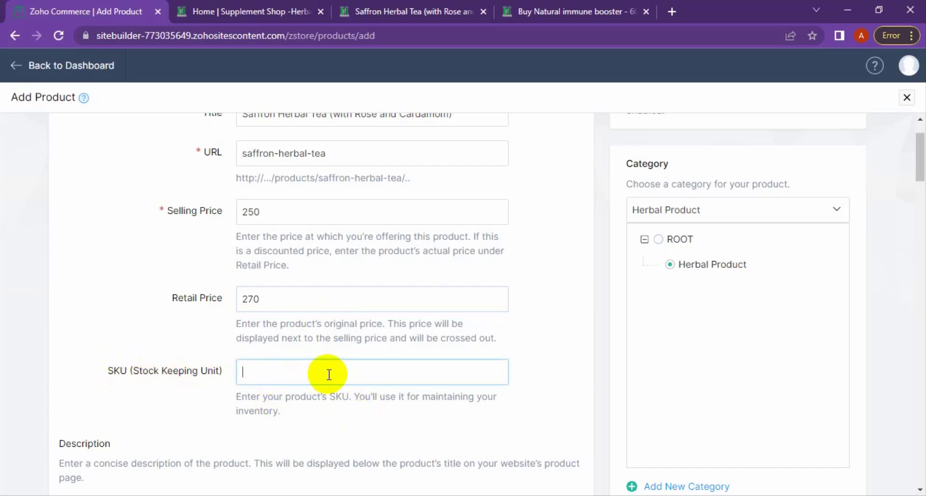
pyautogui.write('M-30S')
# Copy the description paragraph from the Supplus Meds Capsule (Immune booster) page into the new product's description
pyautogui.scroll(-4, 329, 375)
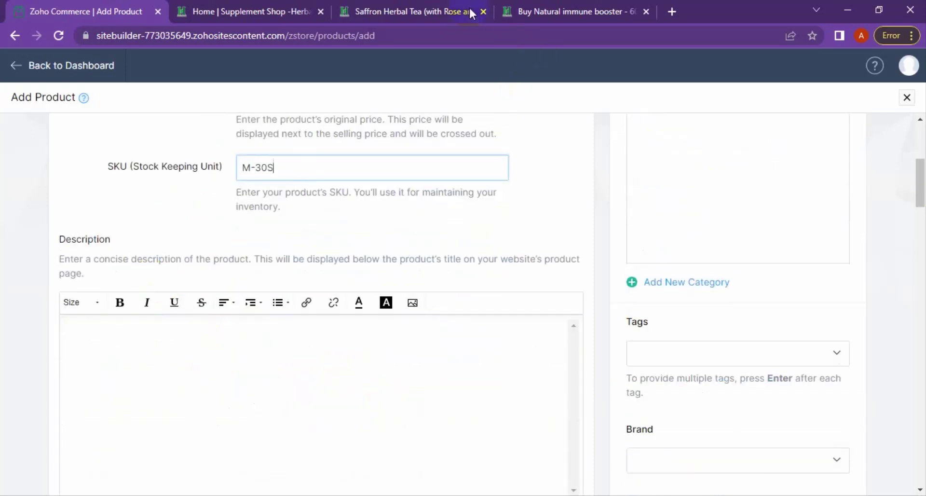
pyautogui.click(572, 11)
pyautogui.tripleClick(536, 403)
pyautogui.hotkey('ctrl', 'c')
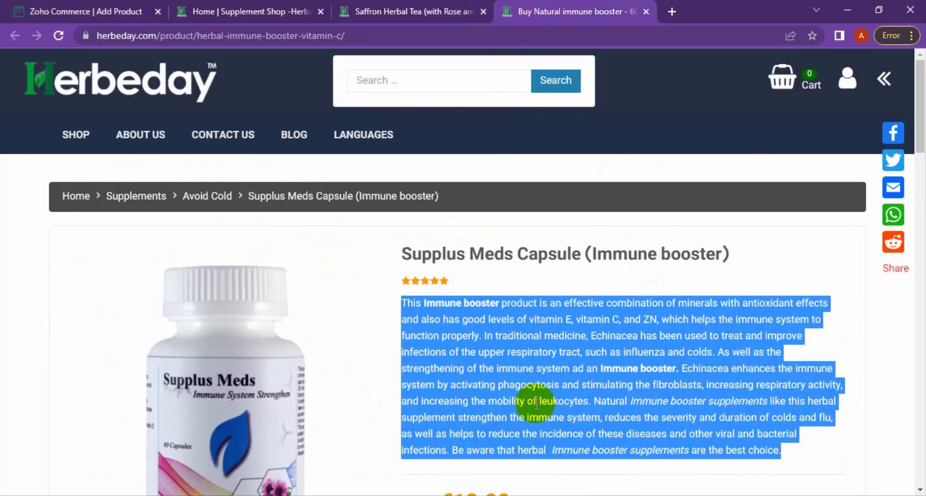
pyautogui.click(140, 11)
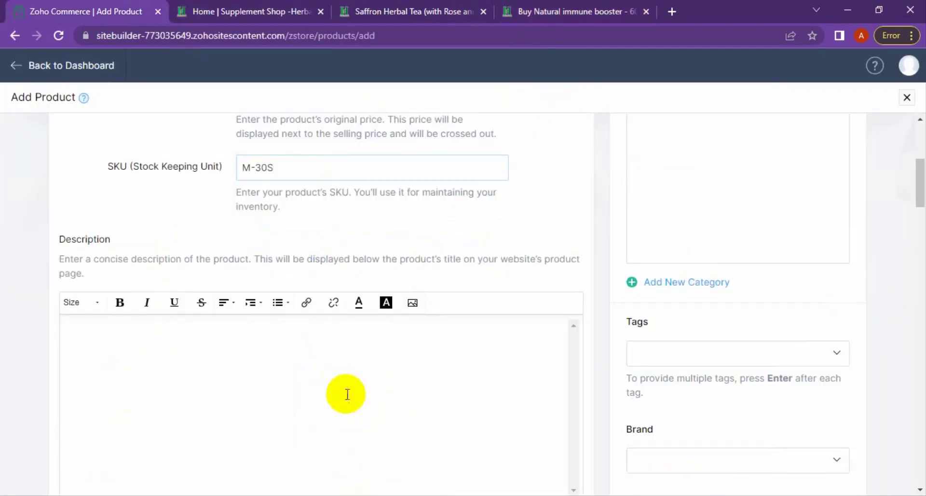
pyautogui.click(348, 394)
pyautogui.hotkey('ctrl', 'v')
# Create the tag herba for the product
pyautogui.scroll(-2, 368, 389)
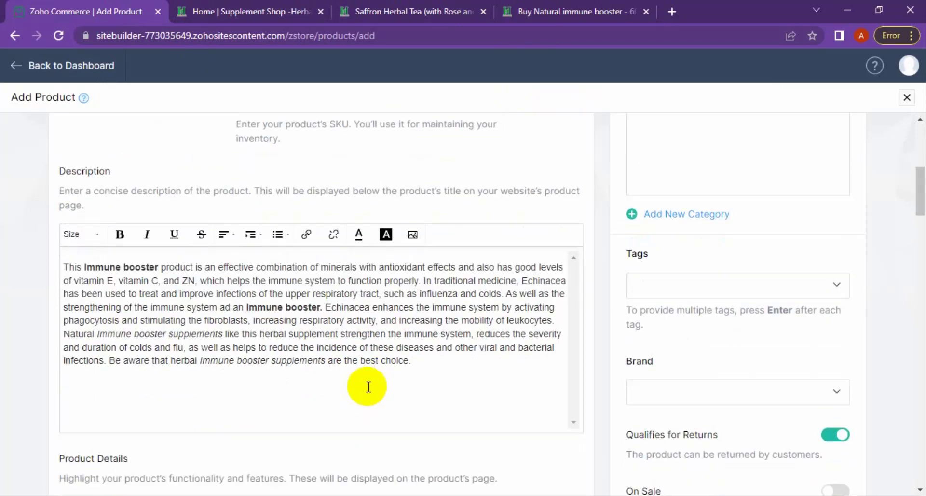
pyautogui.click(730, 287)
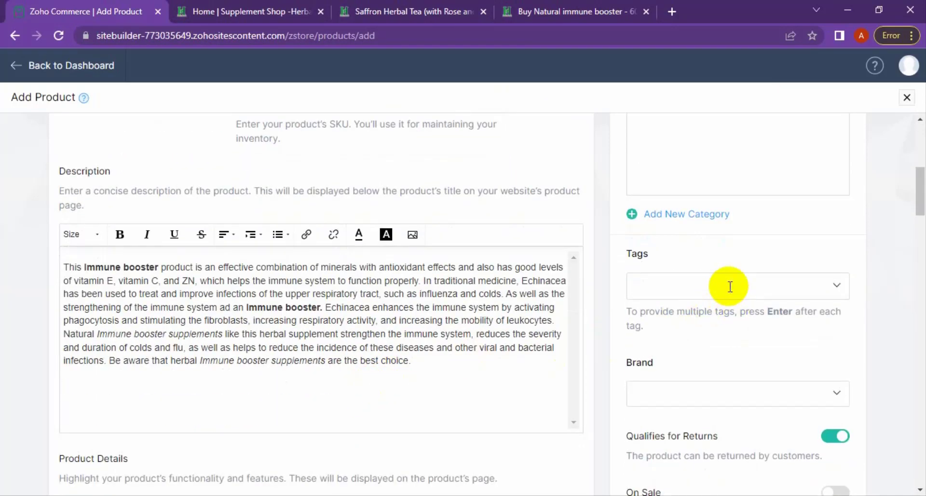
pyautogui.write('her')
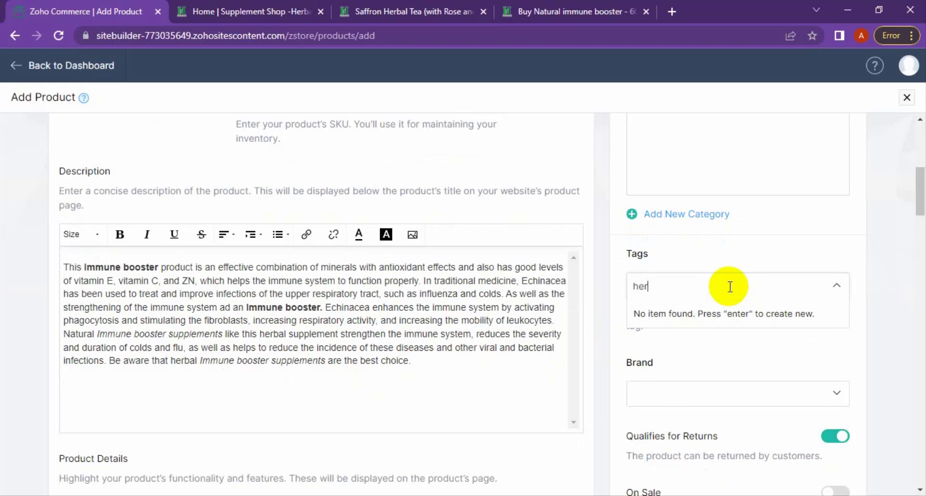
pyautogui.write('ba')
pyautogui.press('Return')
pyautogui.click(761, 384)
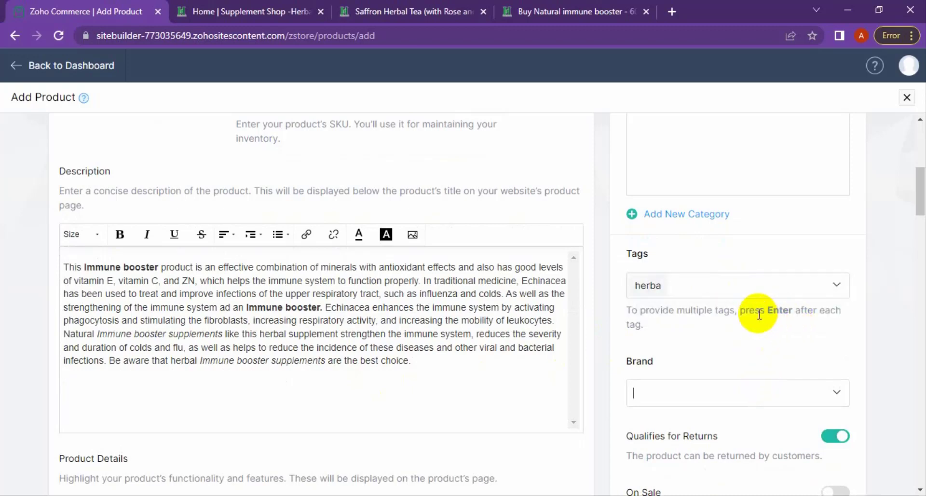
# Create a second product tag, plant, and deselect it again
pyautogui.click(746, 293)
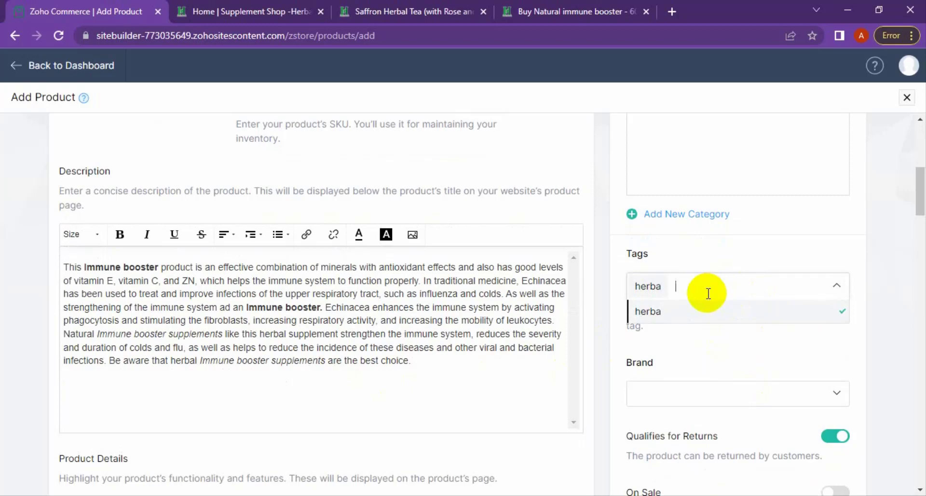
pyautogui.write('plant')
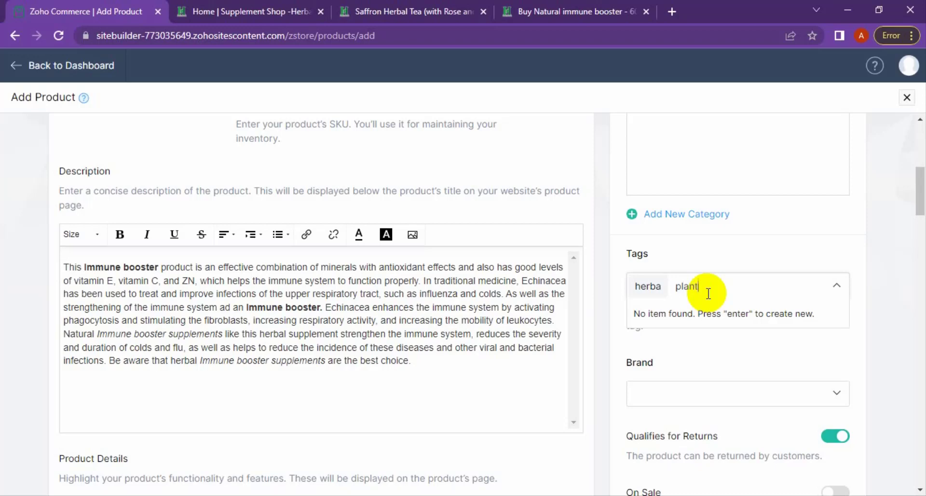
pyautogui.press('Return')
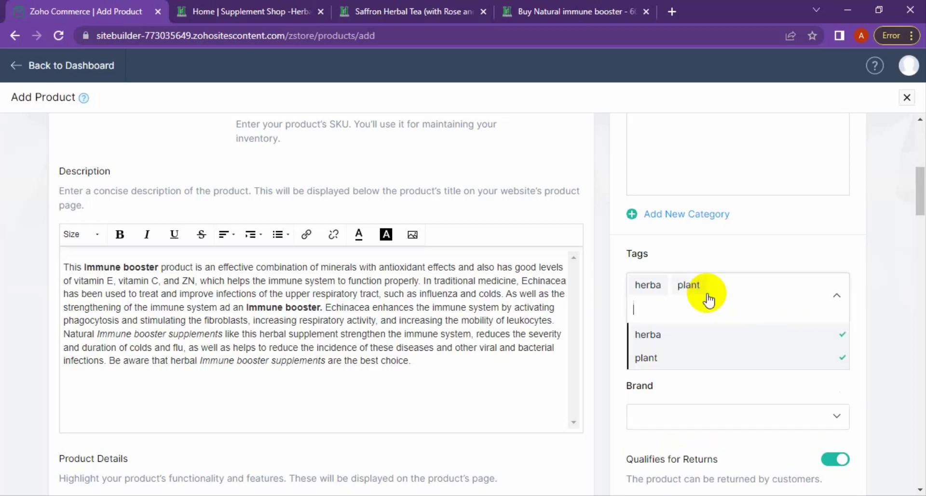
pyautogui.click(685, 360)
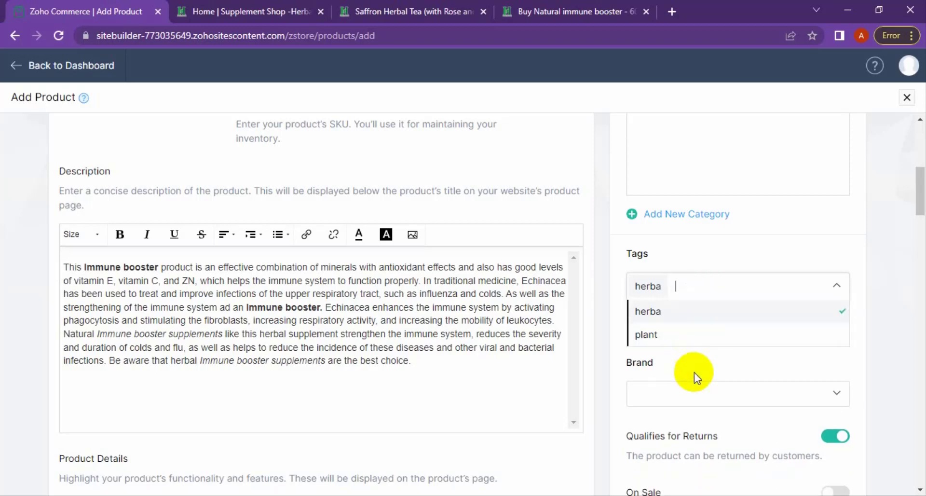
# Create the brand Test Brand and assign it to the product
pyautogui.click(690, 385)
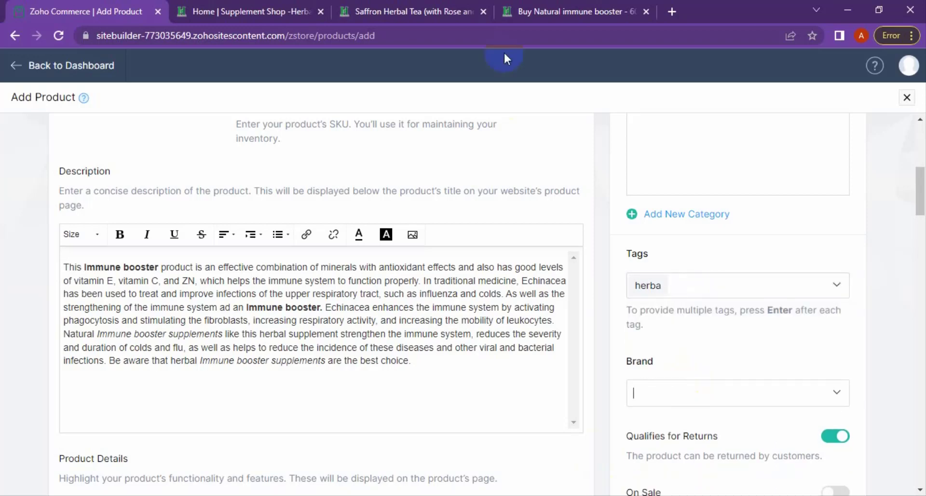
pyautogui.click(531, 12)
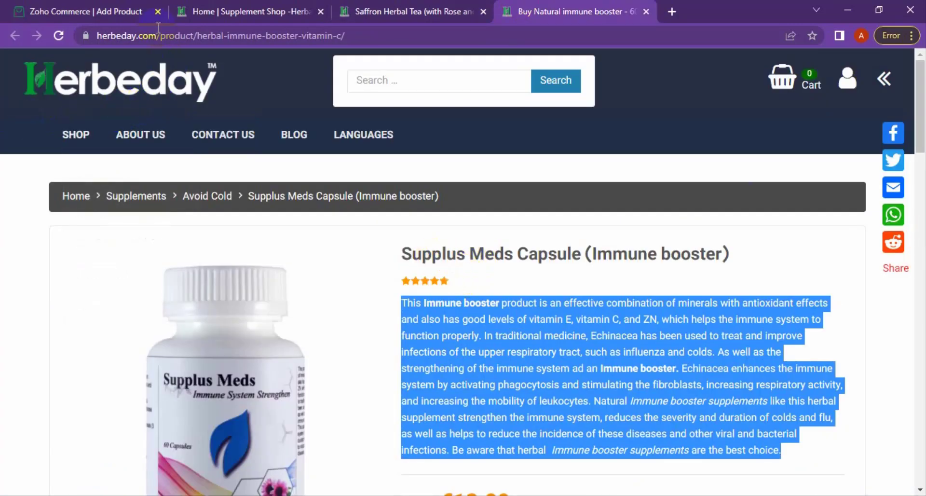
pyautogui.click(104, 11)
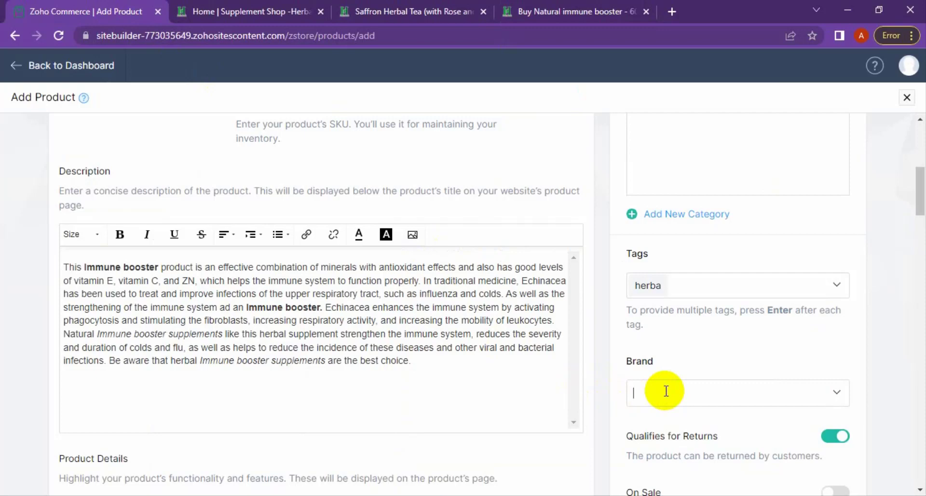
pyautogui.write('Test ')
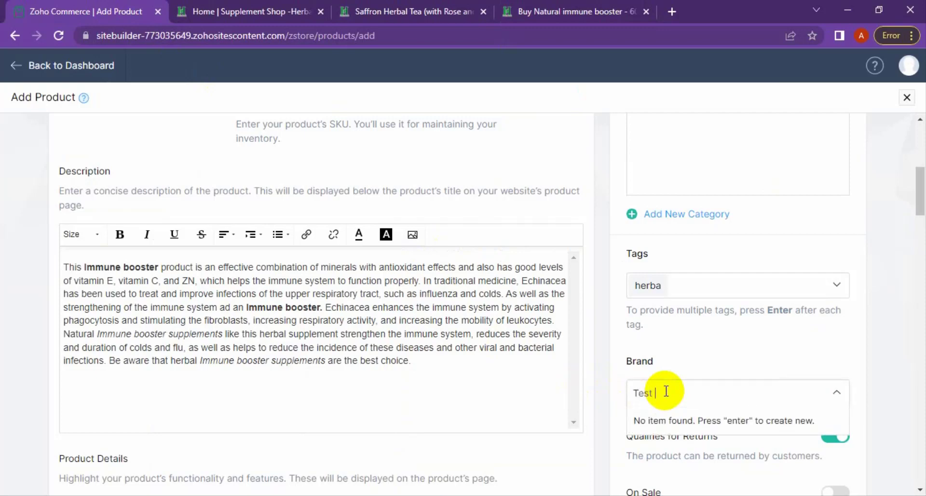
pyautogui.write('Brand')
pyautogui.press('Return')
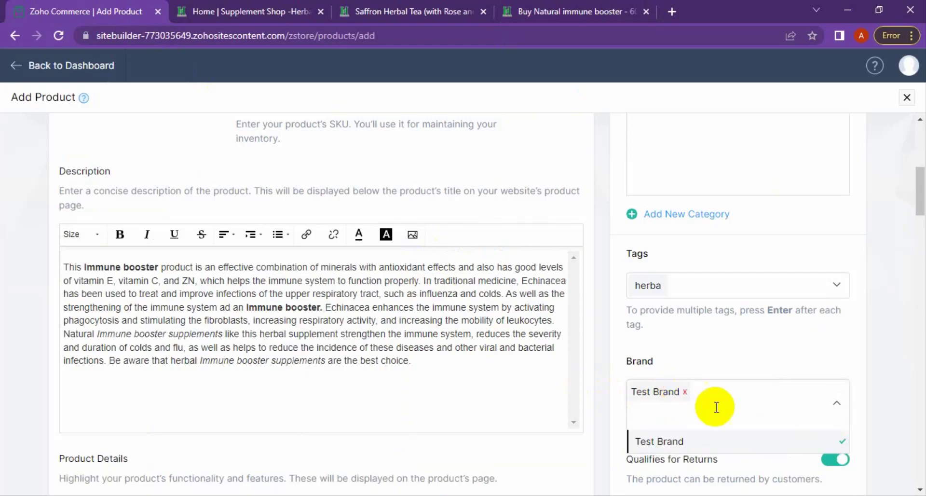
pyautogui.click(599, 400)
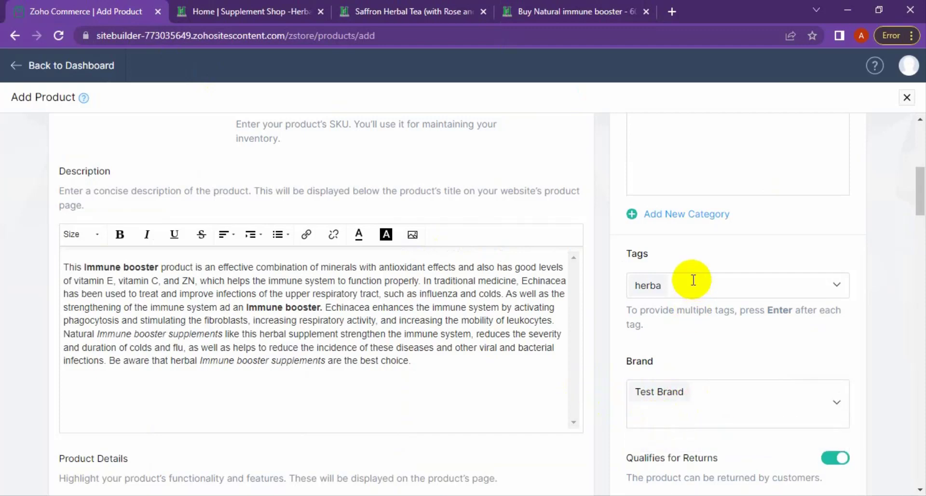
# Add the existing tag plant to the product alongside herba
pyautogui.click(708, 282)
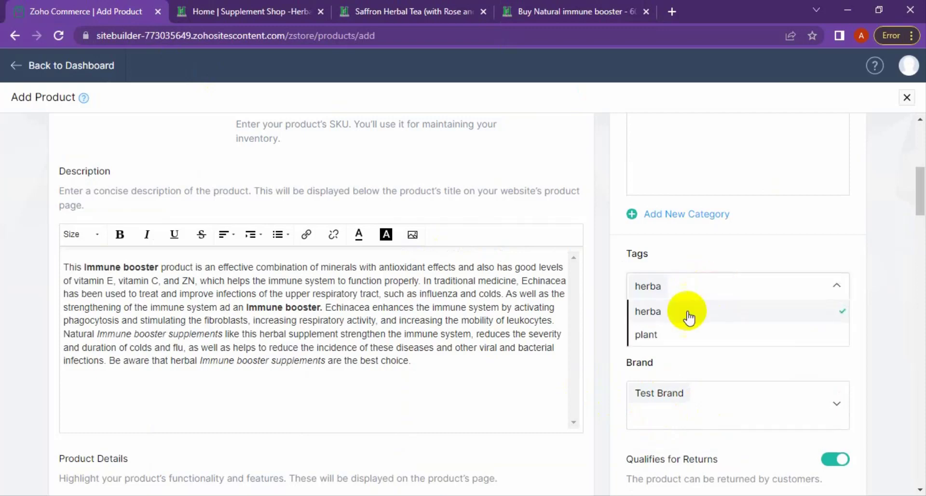
pyautogui.click(656, 336)
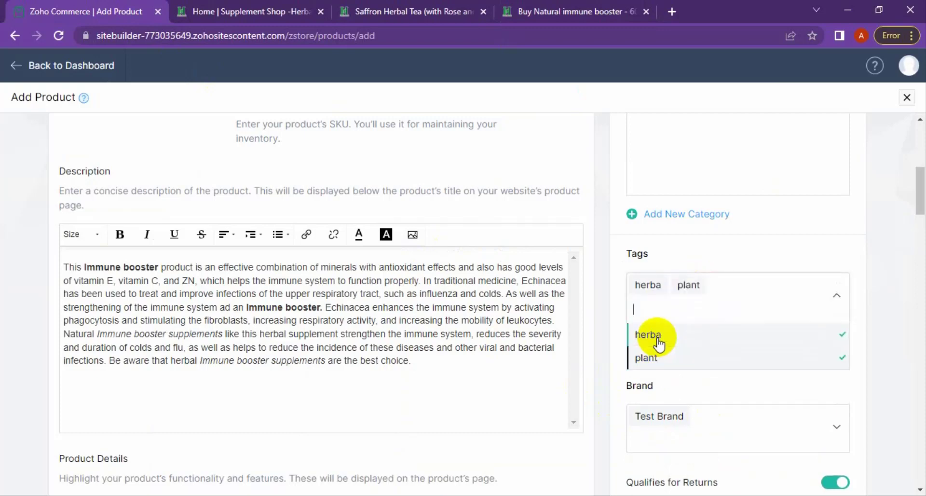
pyautogui.click(876, 324)
# Switch Qualifies for Returns off and back on, and switch the On Sale badge on and back off
pyautogui.scroll(-3, 811, 381)
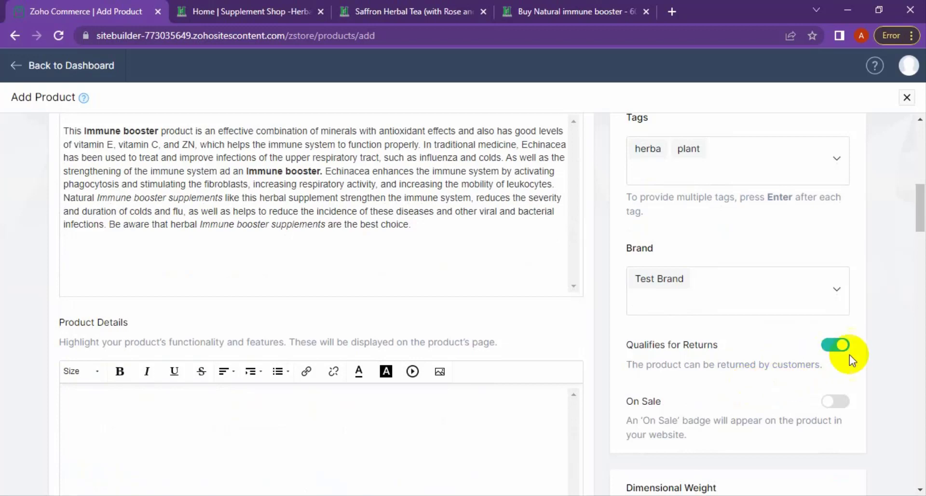
pyautogui.click(835, 345)
pyautogui.click(834, 346)
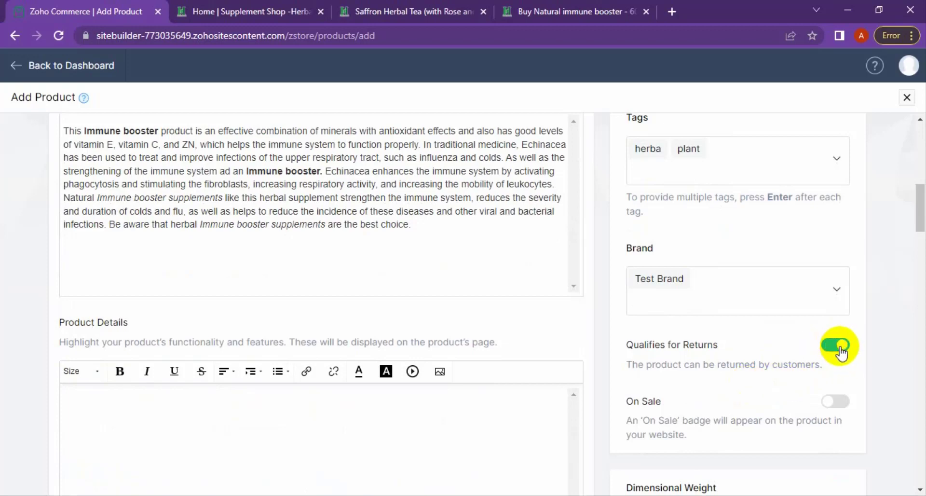
pyautogui.click(840, 348)
pyautogui.click(840, 348)
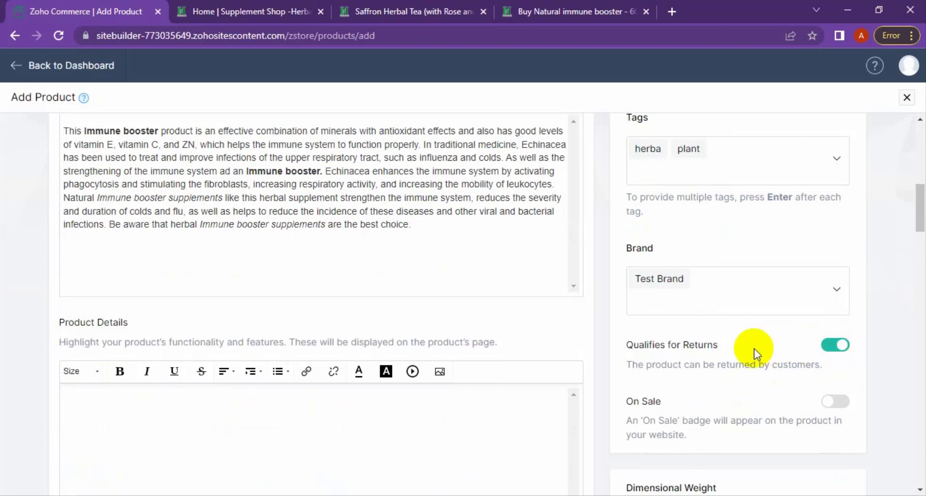
pyautogui.scroll(-3, 756, 354)
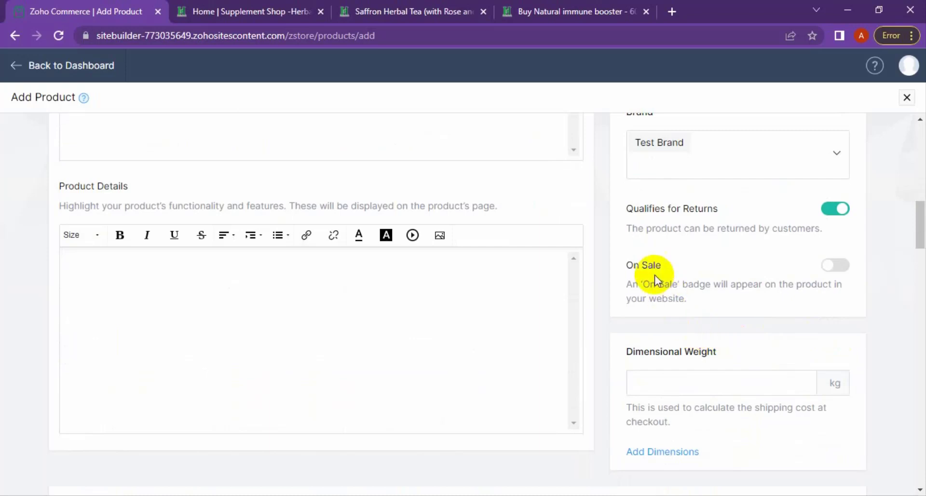
pyautogui.click(840, 268)
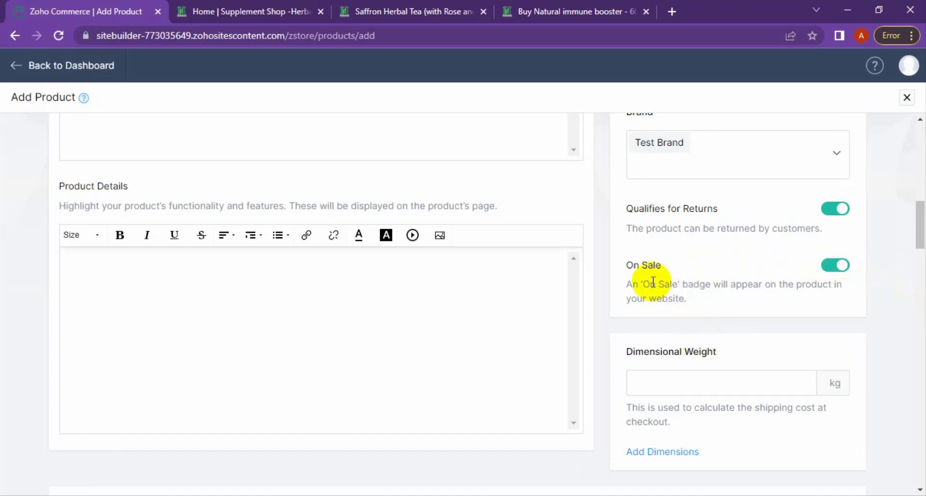
pyautogui.click(830, 269)
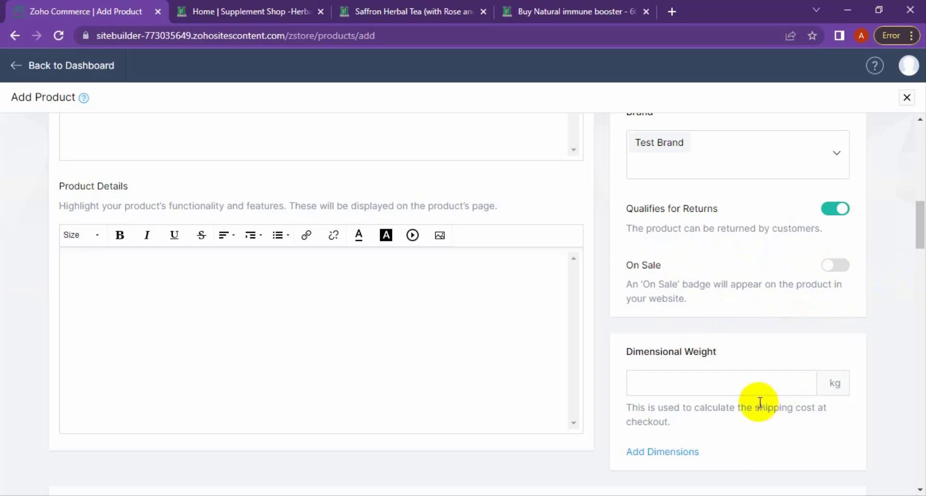
# Set the product's dimensional weight to .25 kg and its width, height and length to 12 cm each
pyautogui.click(707, 386)
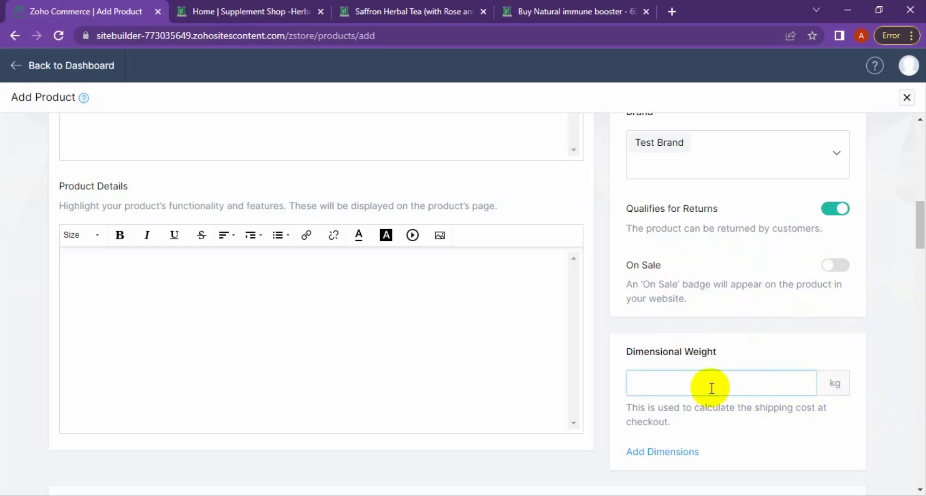
pyautogui.write('.25')
pyautogui.click(694, 454)
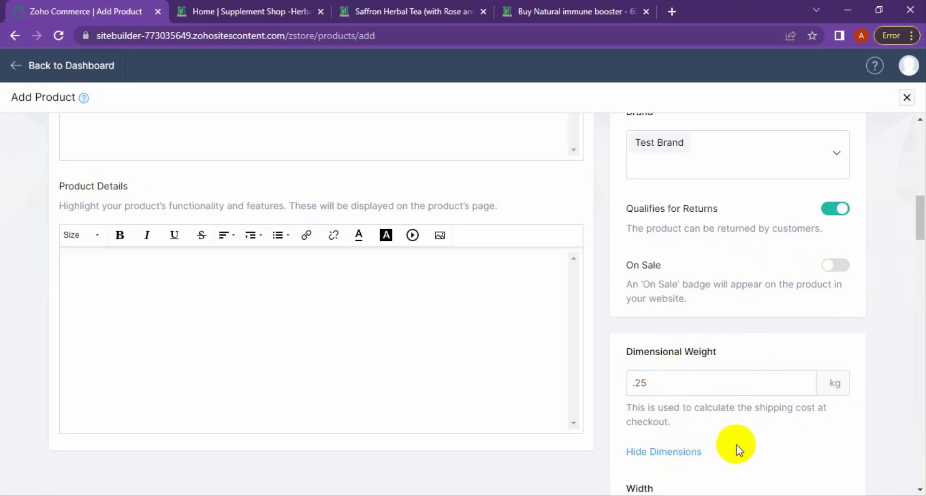
pyautogui.scroll(-3, 736, 447)
pyautogui.click(703, 385)
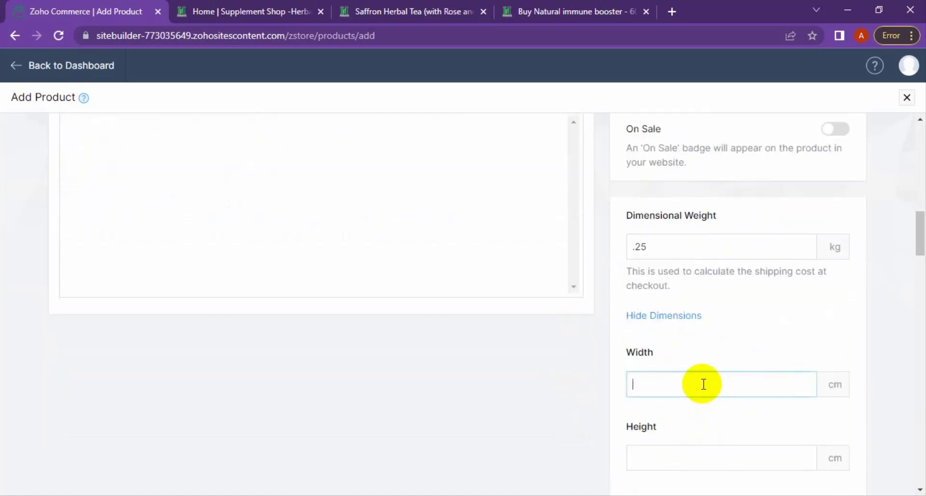
pyautogui.write('12')
pyautogui.click(690, 452)
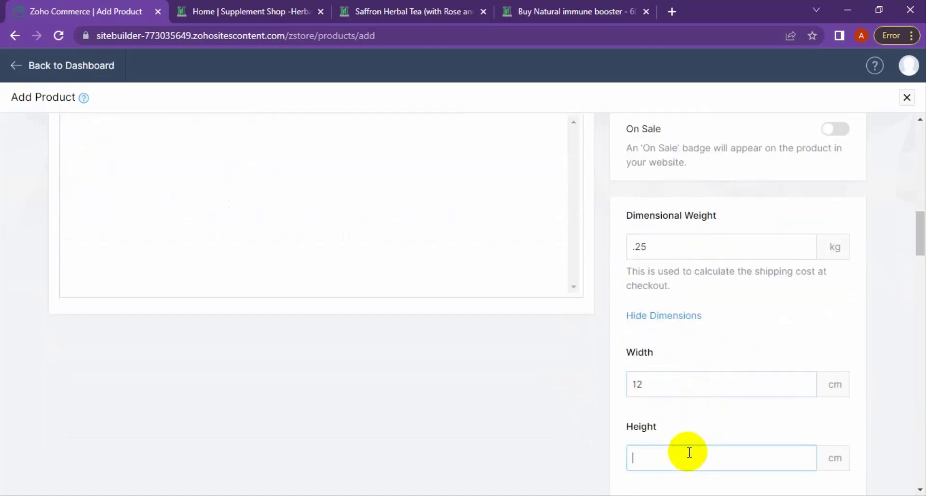
pyautogui.write('12')
pyautogui.scroll(-4, 781, 429)
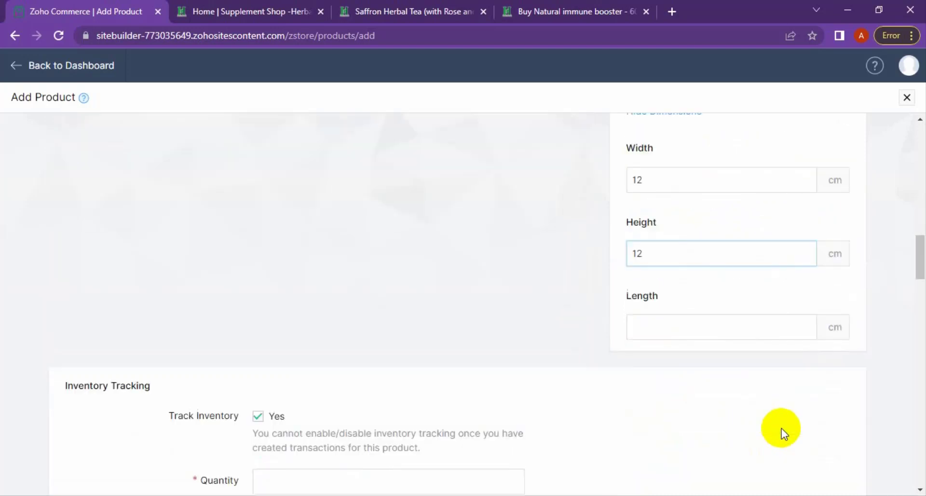
pyautogui.click(693, 326)
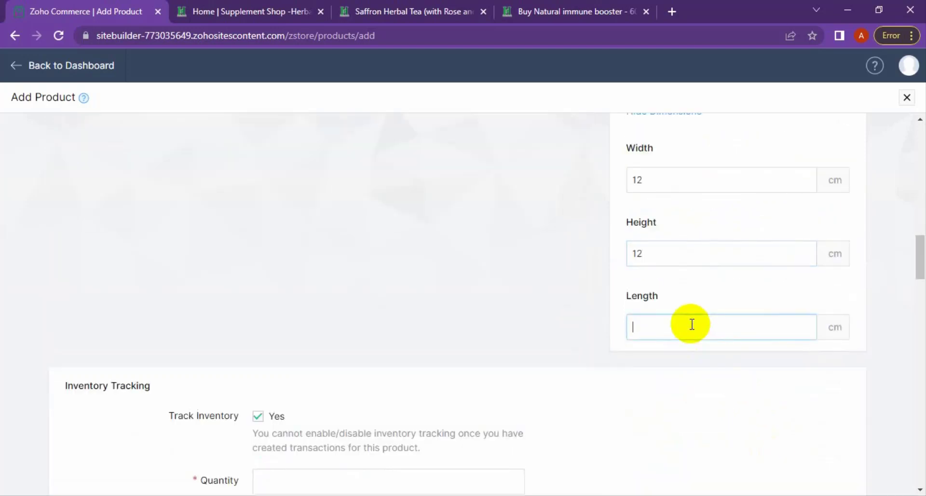
pyautogui.scroll(1, 692, 324)
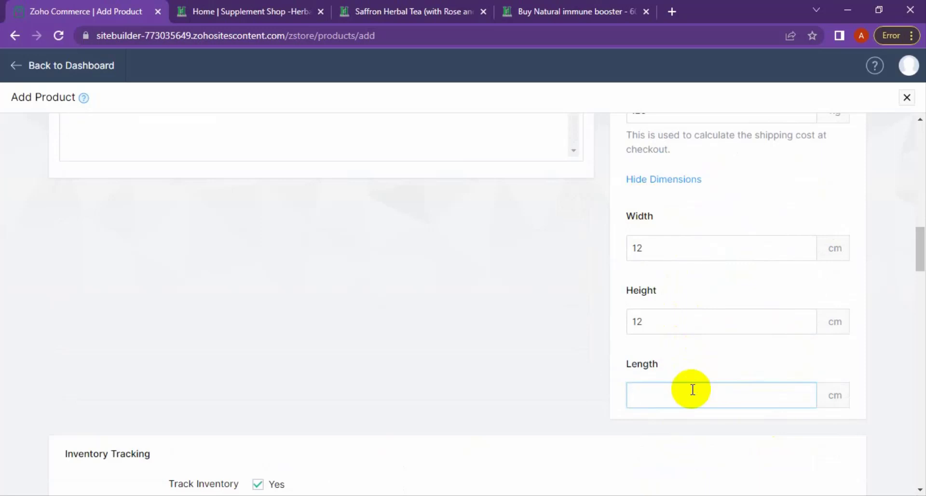
pyautogui.write('12')
pyautogui.scroll(-1, 693, 390)
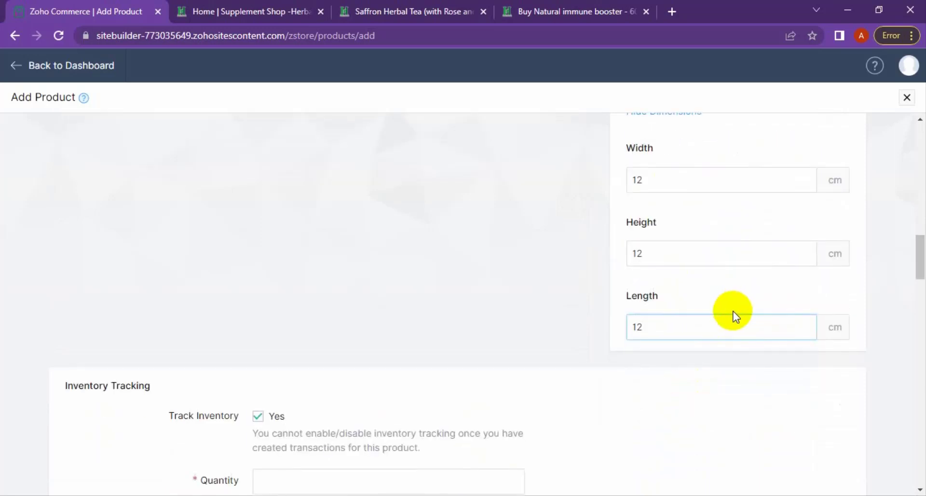
pyautogui.scroll(3, 734, 314)
# Set the tracked inventory quantity to 100
pyautogui.scroll(-4, 686, 319)
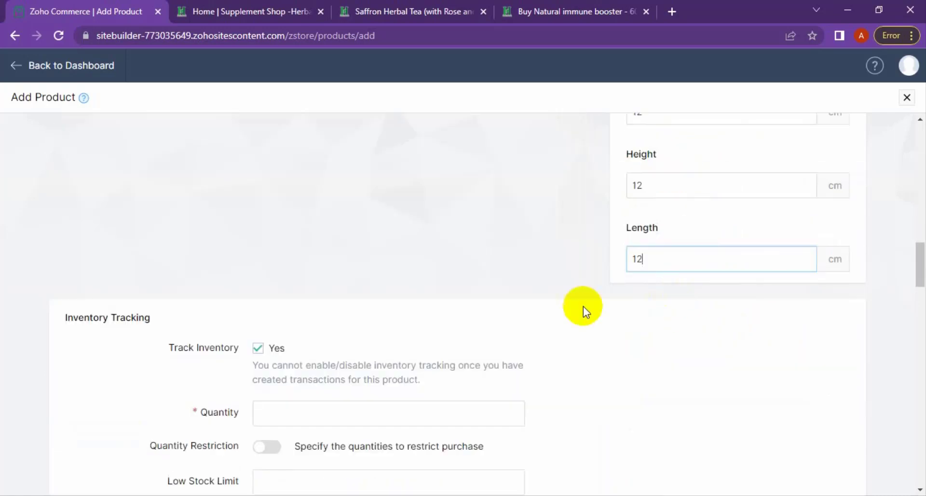
pyautogui.scroll(-1, 385, 291)
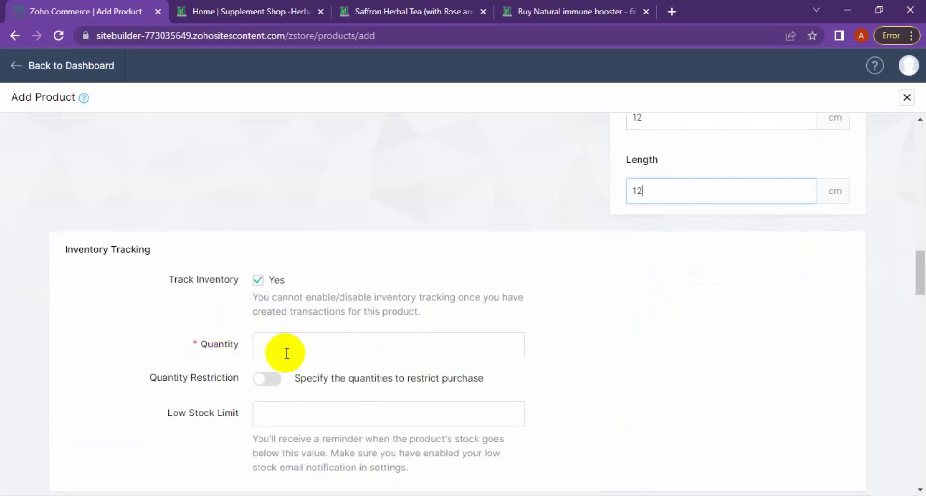
pyautogui.click(288, 354)
pyautogui.write('12')
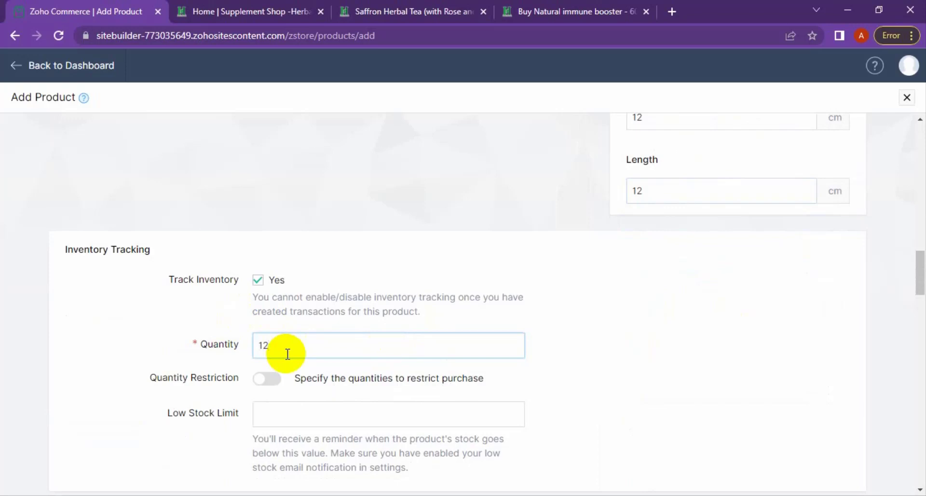
pyautogui.press('BackSpace')
pyautogui.write('00')
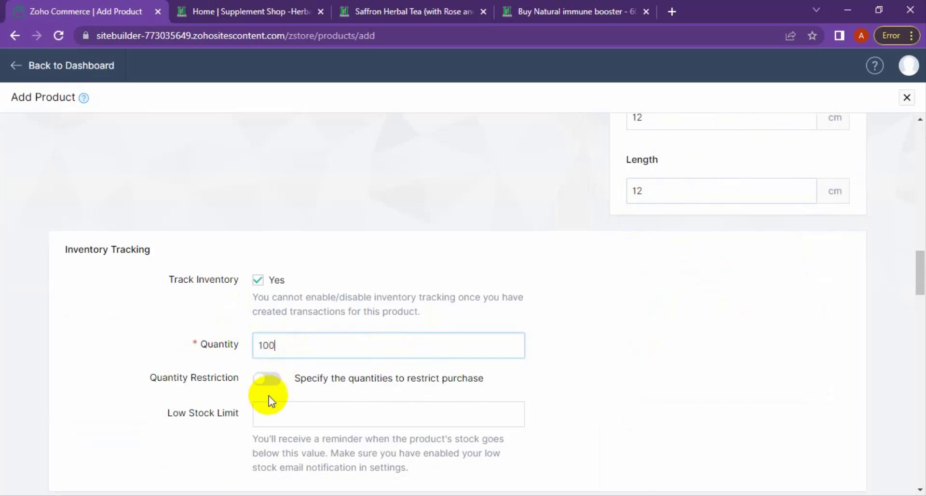
# Enable the purchase quantity restriction with a minimum of 2 and a maximum of 10
pyautogui.click(265, 379)
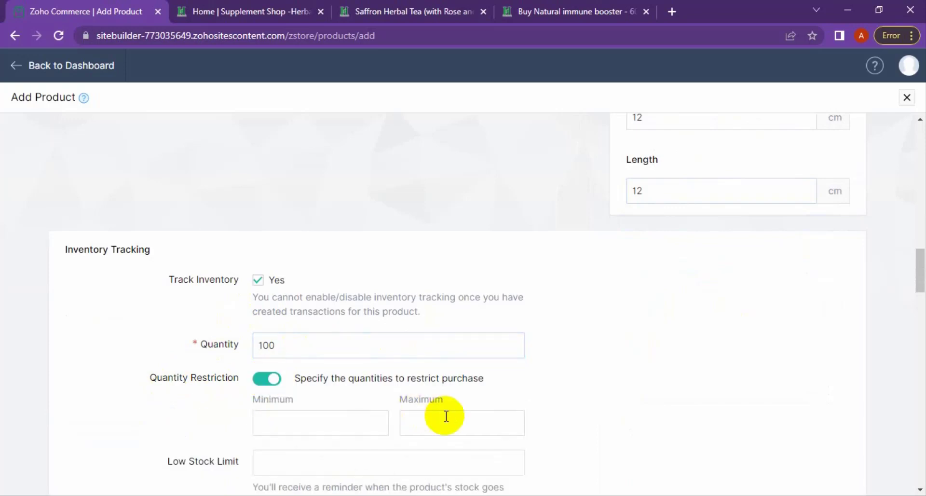
pyautogui.scroll(-1, 446, 416)
pyautogui.click(325, 351)
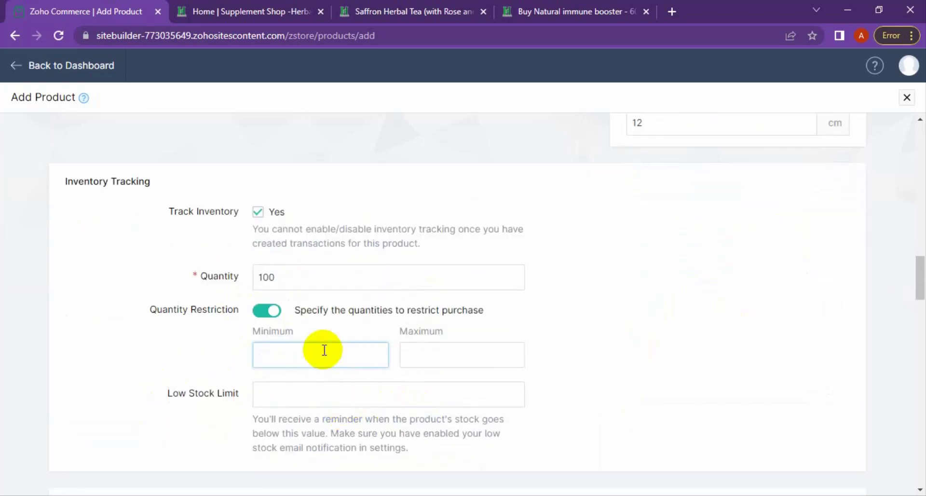
pyautogui.write('2')
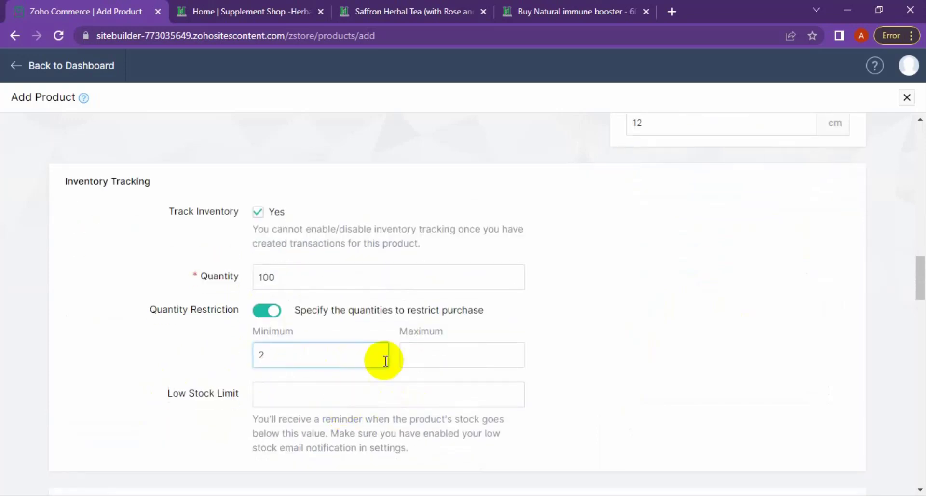
pyautogui.click(446, 361)
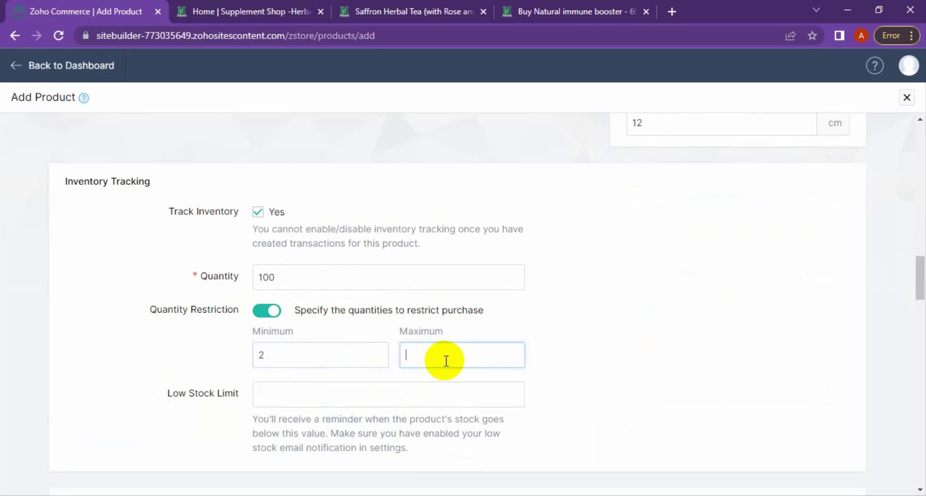
pyautogui.write('10')
pyautogui.click(590, 346)
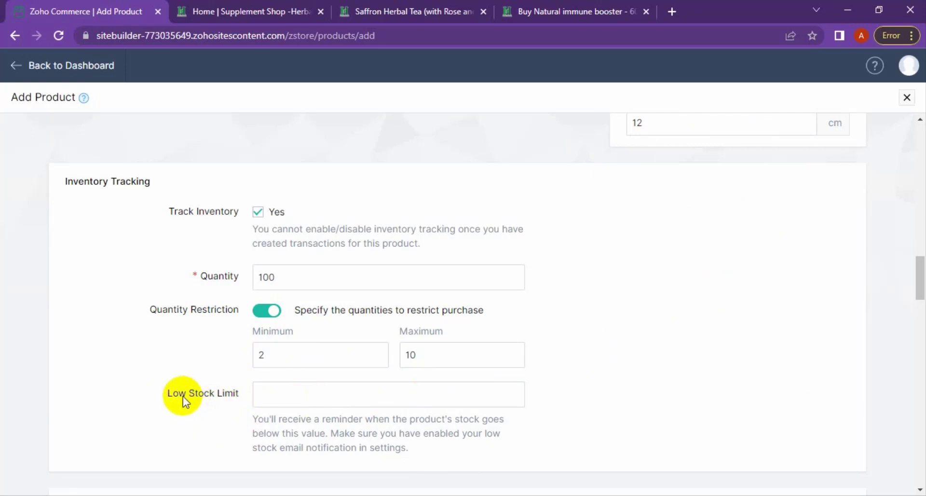
# Set the product's low stock limit to 10
pyautogui.click(286, 394)
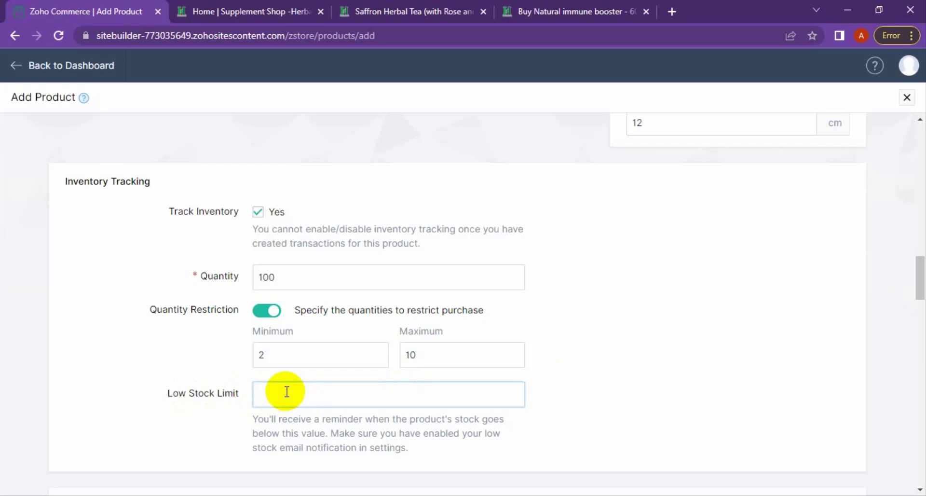
pyautogui.write('10')
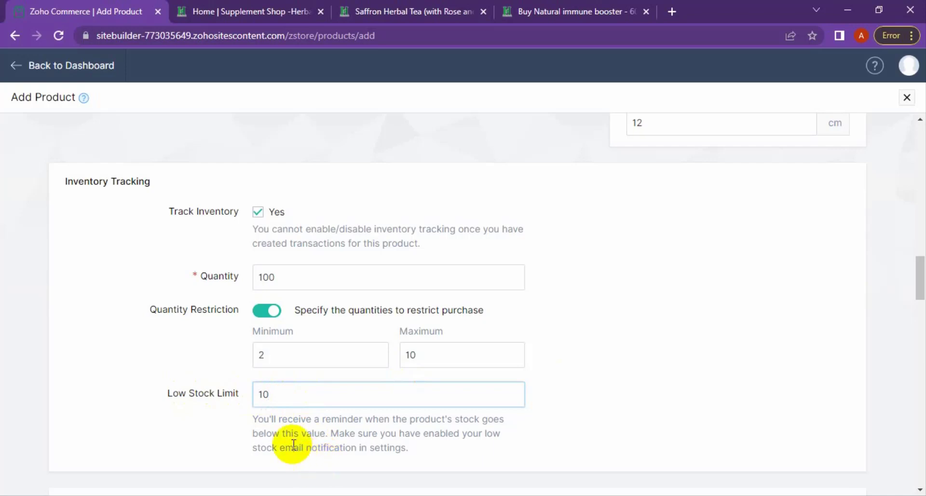
pyautogui.scroll(-1, 262, 420)
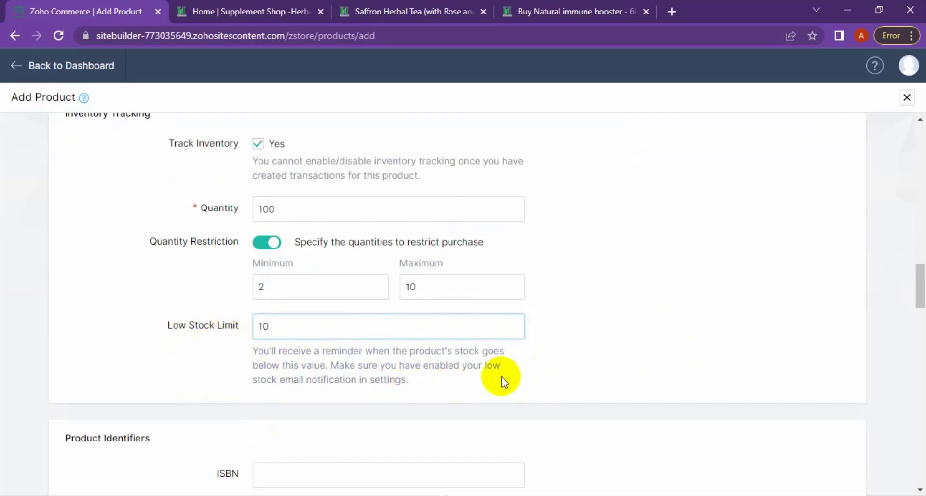
pyautogui.scroll(-10, 501, 380)
pyautogui.scroll(6, 502, 383)
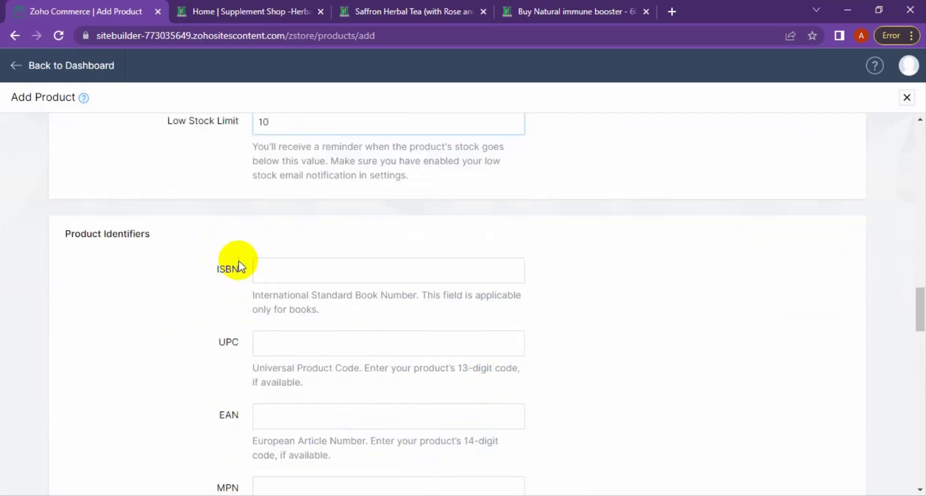
# Enter 43145kfd as the product's UPC in the product identifiers
pyautogui.scroll(-1, 388, 381)
pyautogui.scroll(-5, 390, 379)
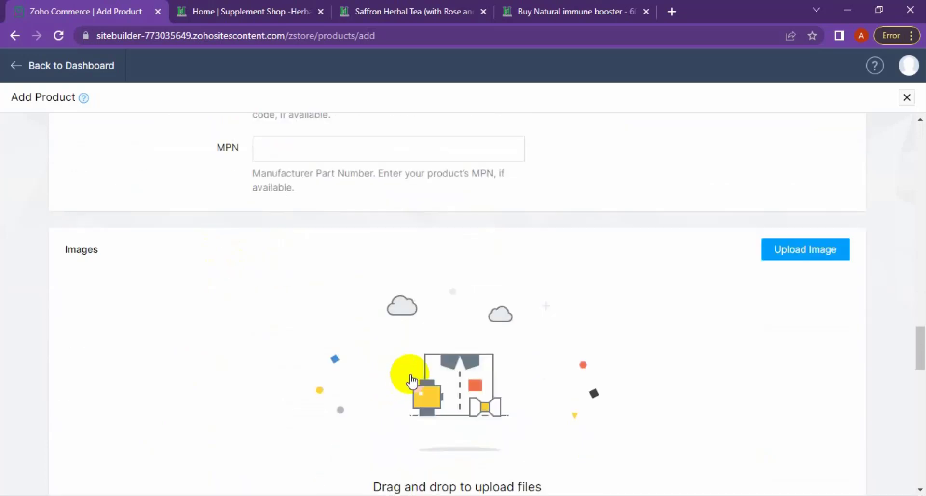
pyautogui.scroll(7, 386, 379)
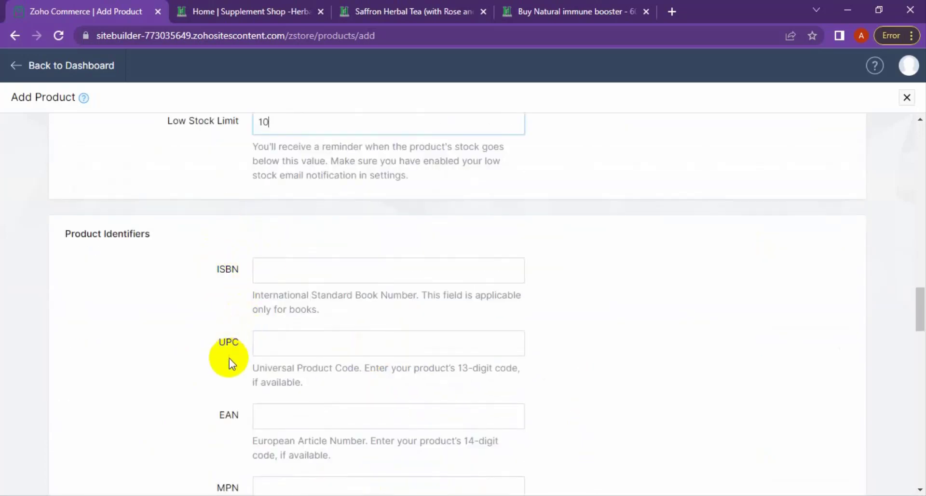
pyautogui.click(360, 343)
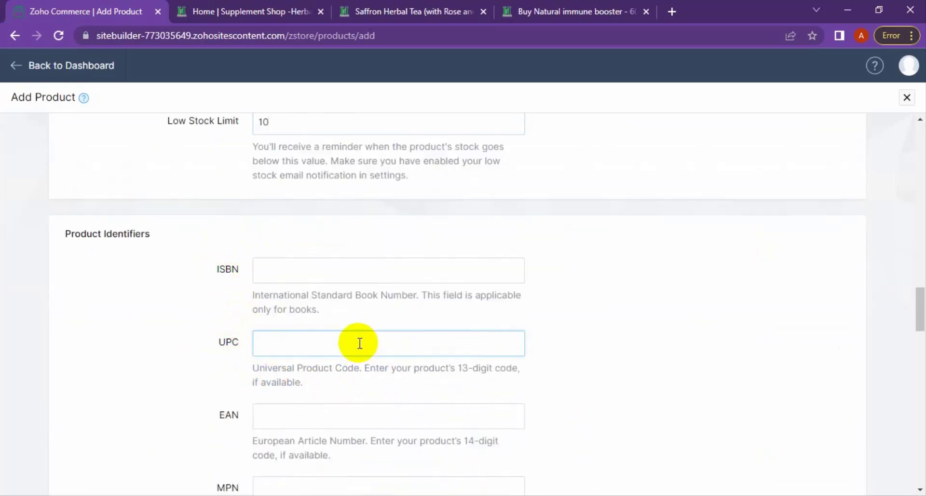
pyautogui.write('43145kfd')
pyautogui.click(288, 269)
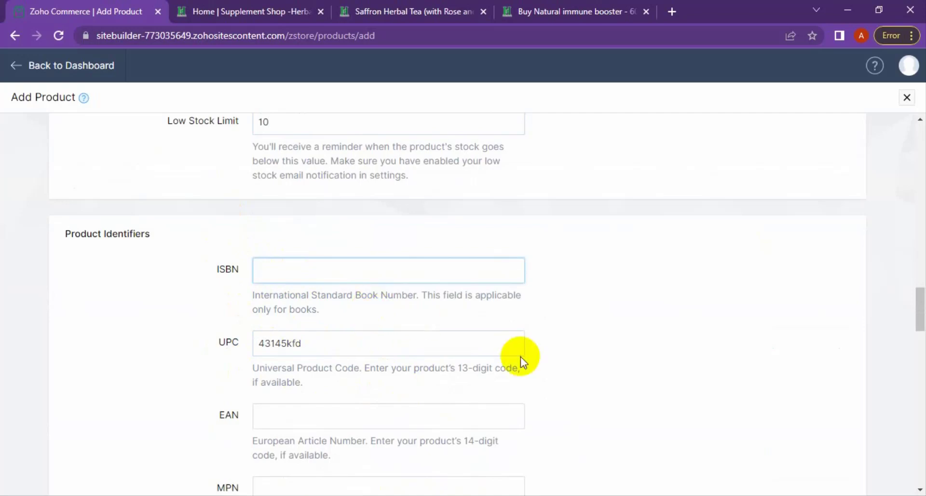
# Upload herbal.png from the Desktop as the product's image
pyautogui.scroll(-3, 521, 357)
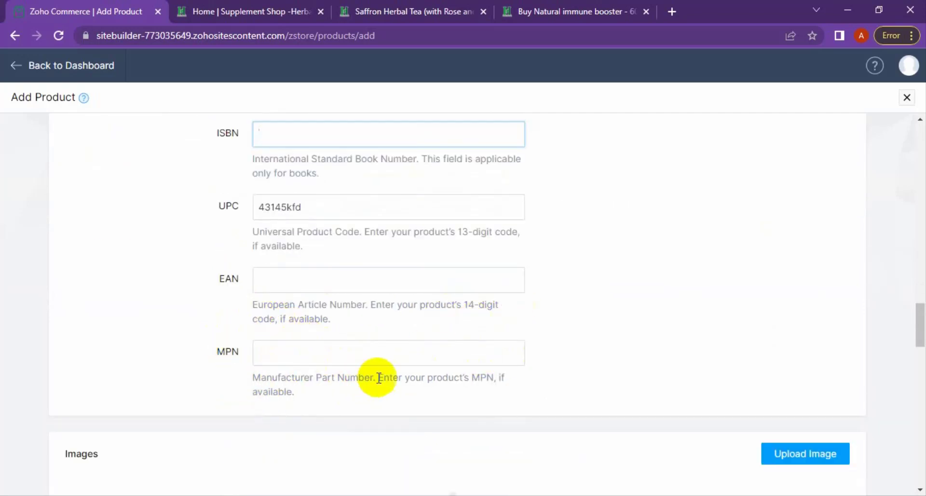
pyautogui.scroll(-6, 379, 377)
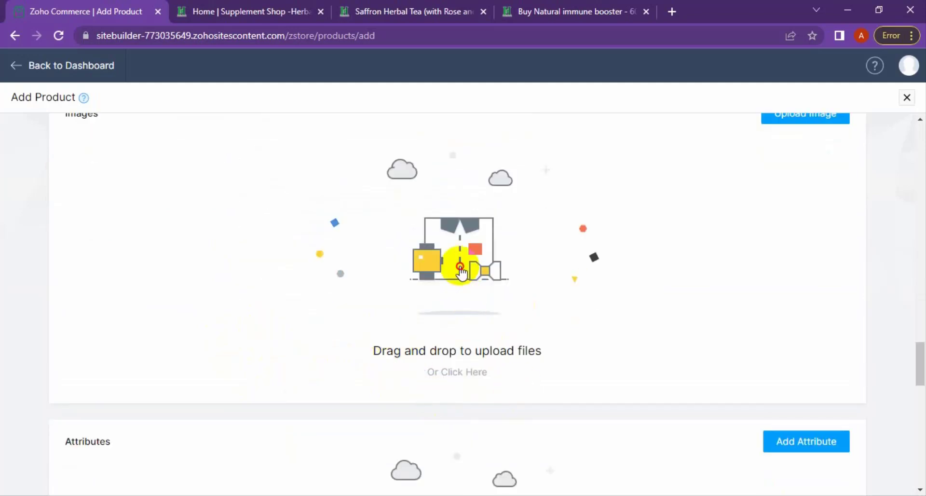
pyautogui.click(460, 266)
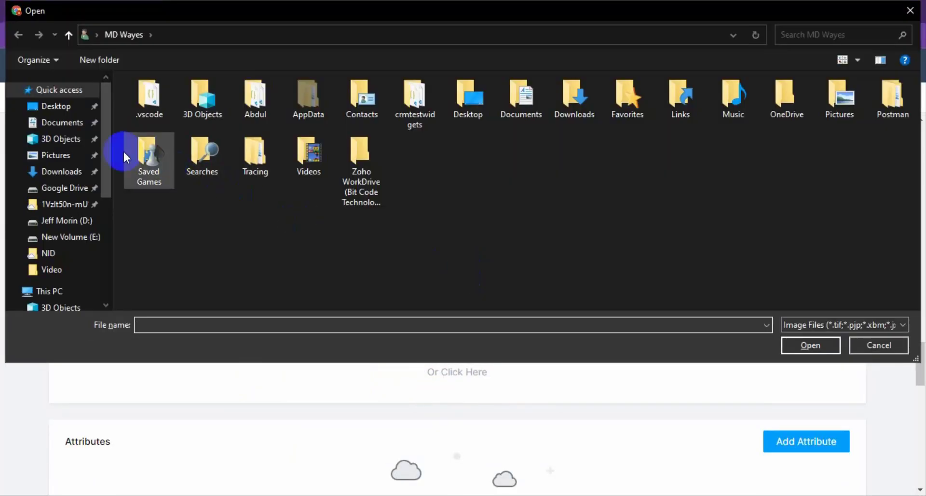
pyautogui.click(57, 107)
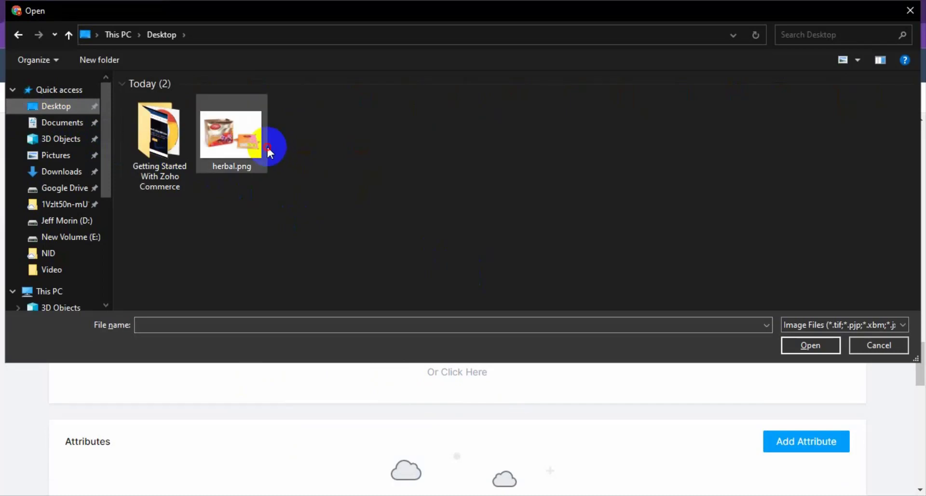
pyautogui.doubleClick(269, 152)
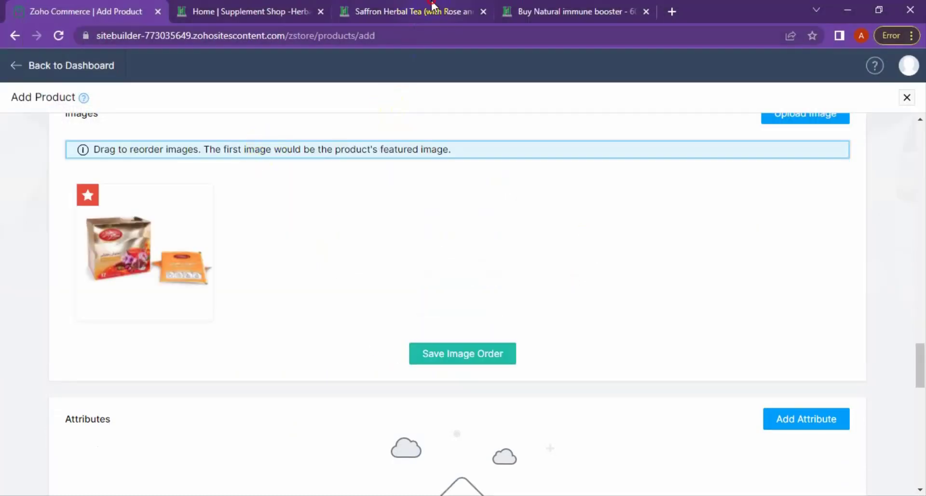
# Switch to the Herbeday shop's home page and open its Oils & Essential Oil category
pyautogui.click(432, 6)
pyautogui.click(234, 10)
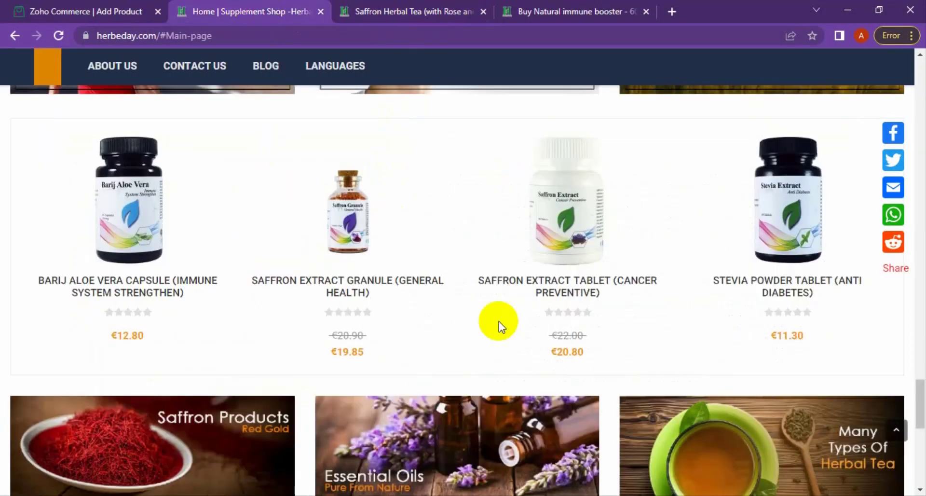
pyautogui.scroll(-4, 502, 337)
pyautogui.scroll(3, 782, 306)
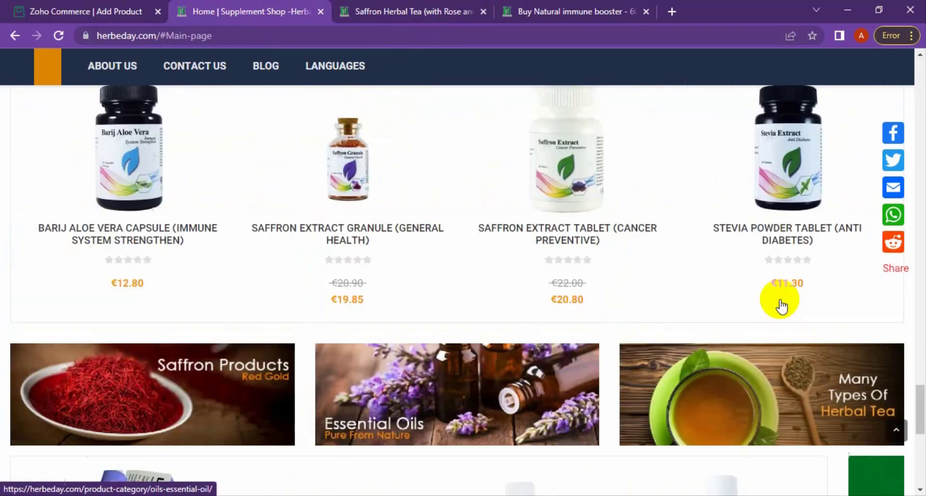
pyautogui.scroll(1, 690, 256)
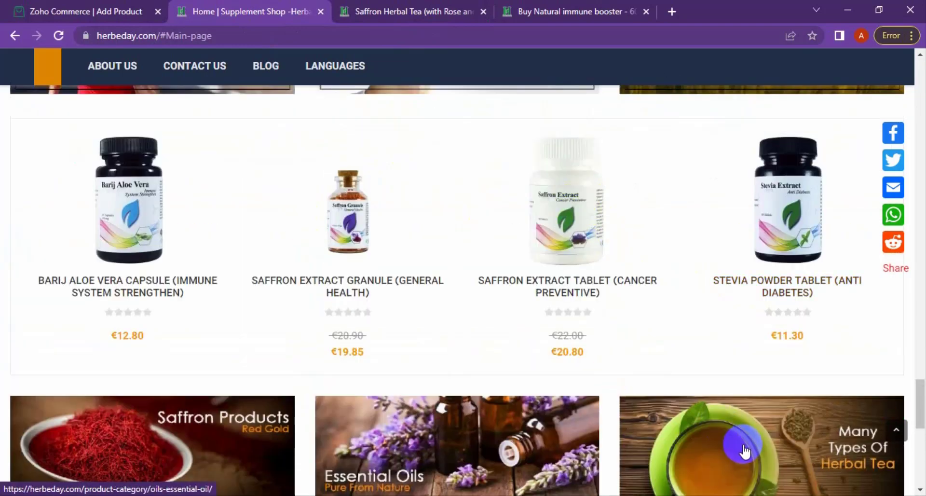
pyautogui.scroll(-1, 746, 449)
pyautogui.click(724, 352)
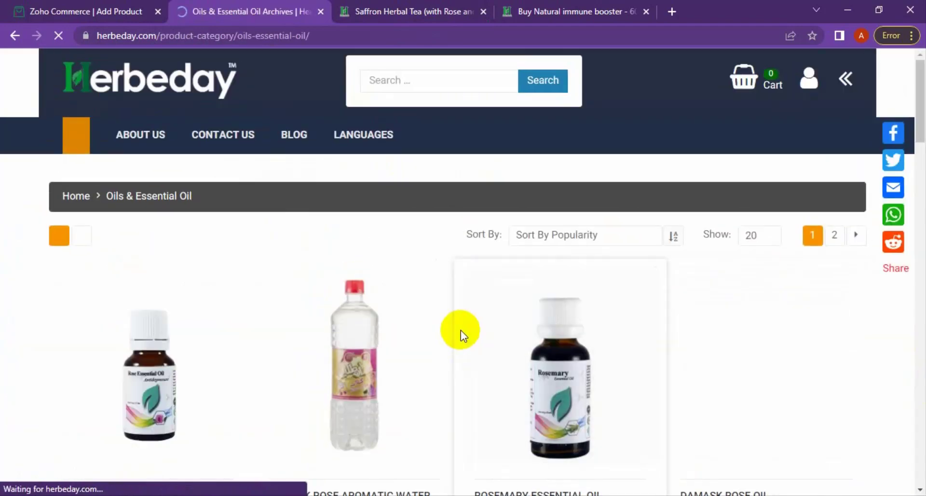
pyautogui.scroll(-2, 463, 330)
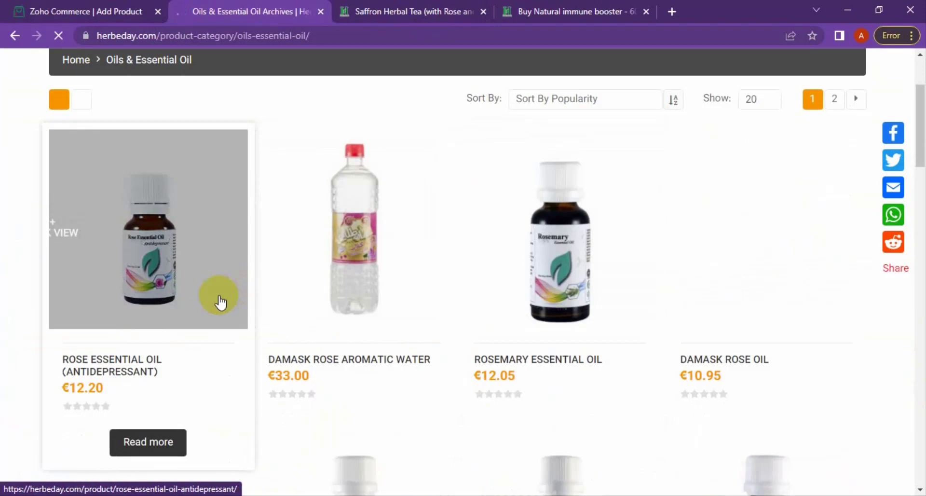
pyautogui.press('Print')
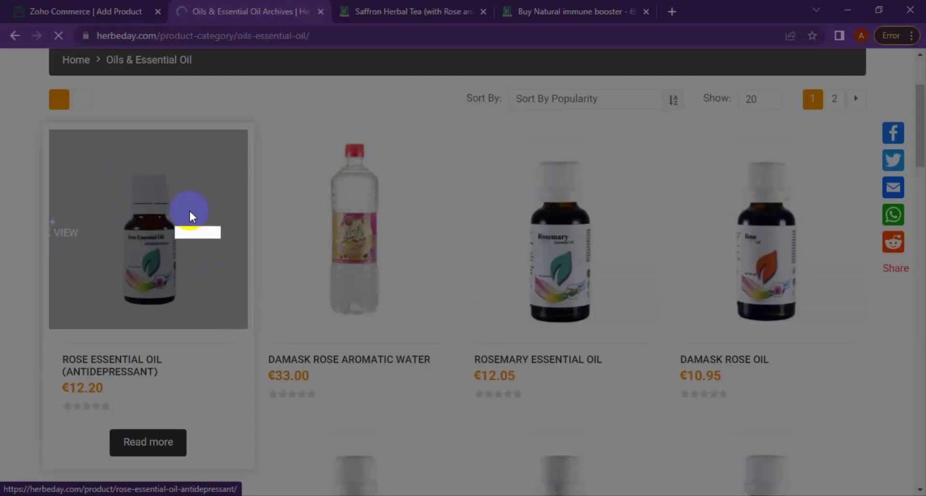
pyautogui.rightClick(420, 419)
pyautogui.click(263, 376)
pyautogui.moveTo(166, 287)
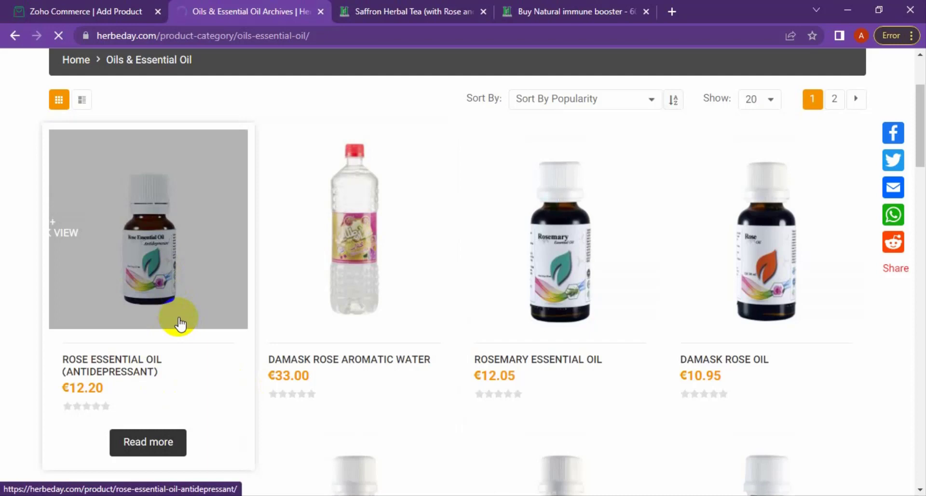
# Open the Rose Essential Oil (Antidepressant) product page and capture a screenshot area of about 462x389 around the bottle image for saving
pyautogui.click(180, 323)
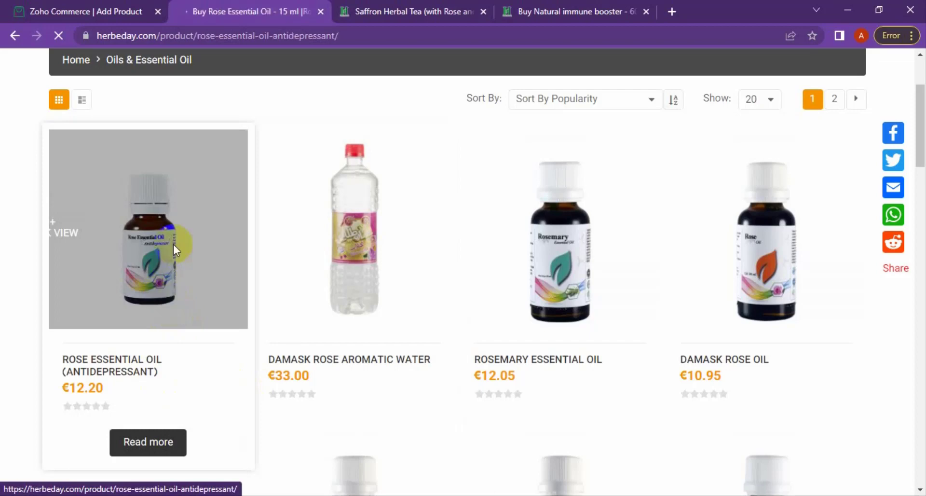
pyautogui.scroll(-5, 362, 351)
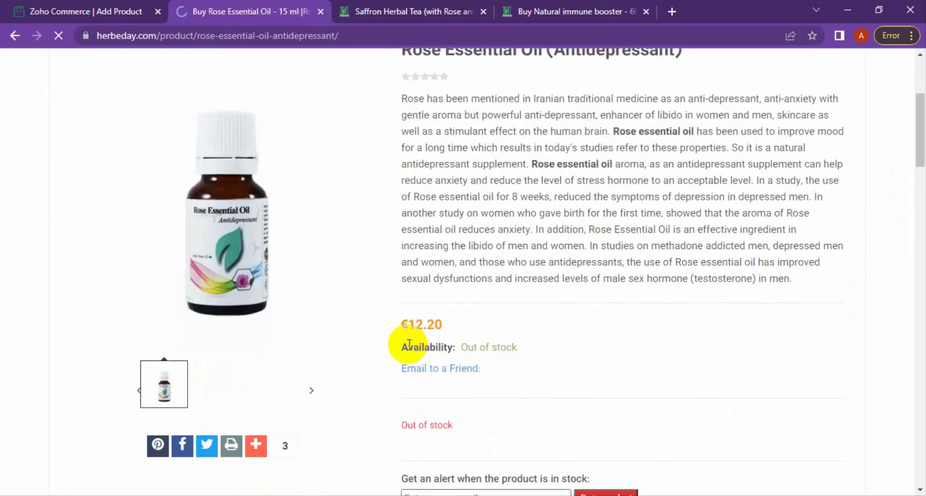
pyautogui.press('Print')
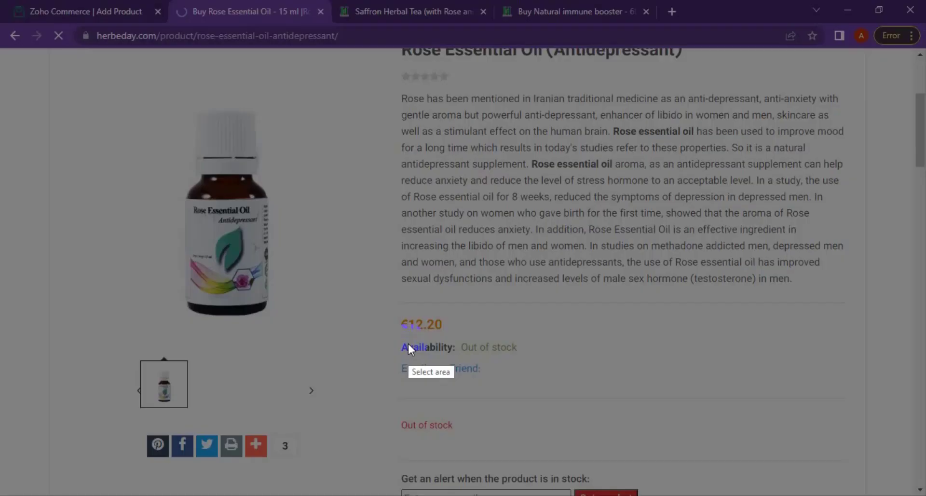
pyautogui.moveTo(61, 80); pyautogui.dragTo(376, 346)
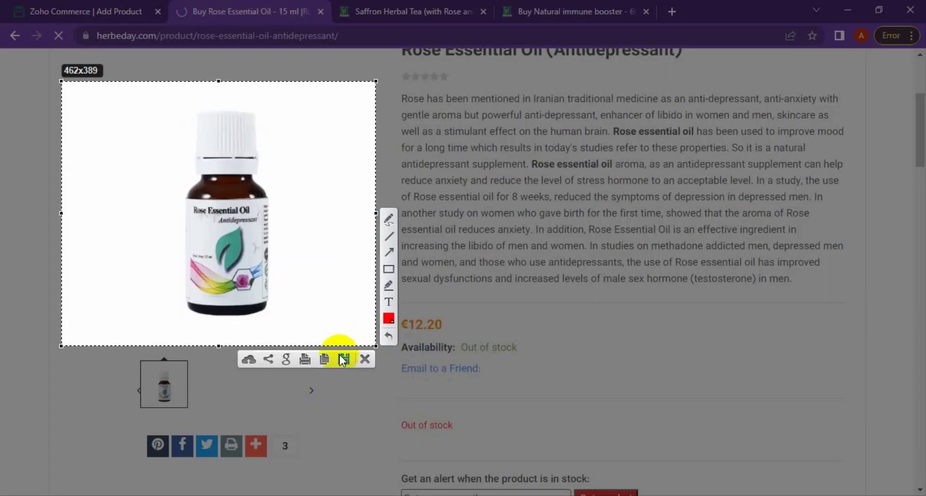
pyautogui.click(343, 357)
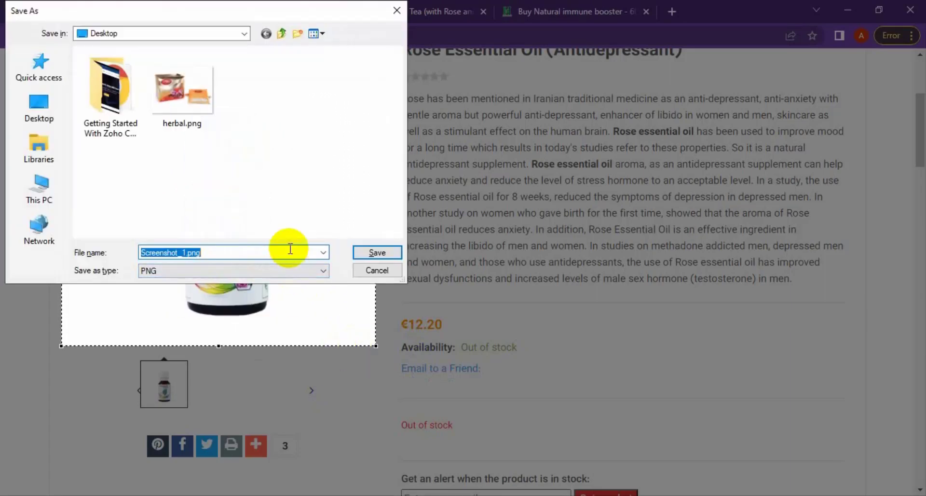
# Save the captured bottle image to the Desktop as a PNG named "product herbal -01"
pyautogui.write('produc')
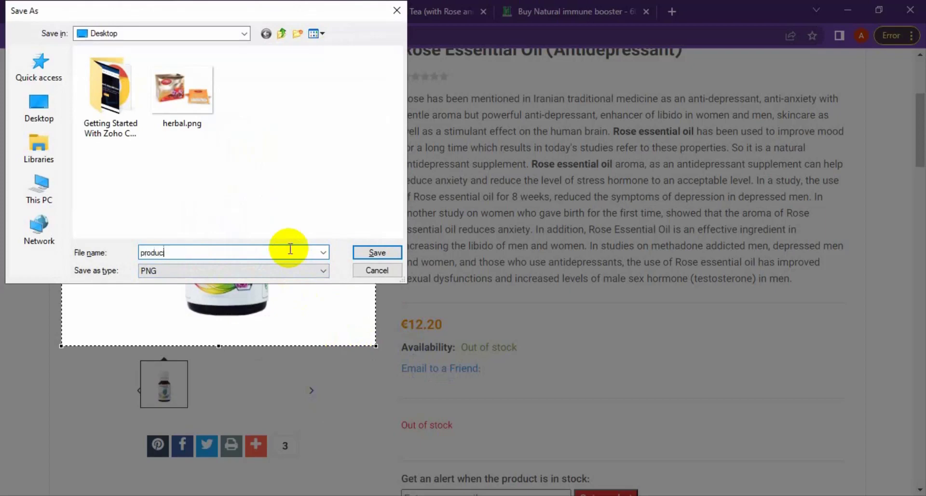
pyautogui.write('t herbal -01')
pyautogui.click(43, 107)
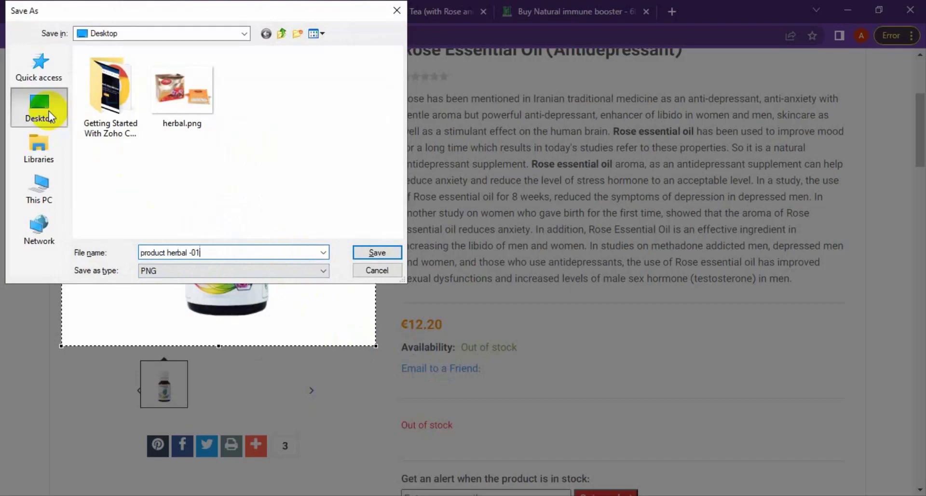
pyautogui.click(378, 252)
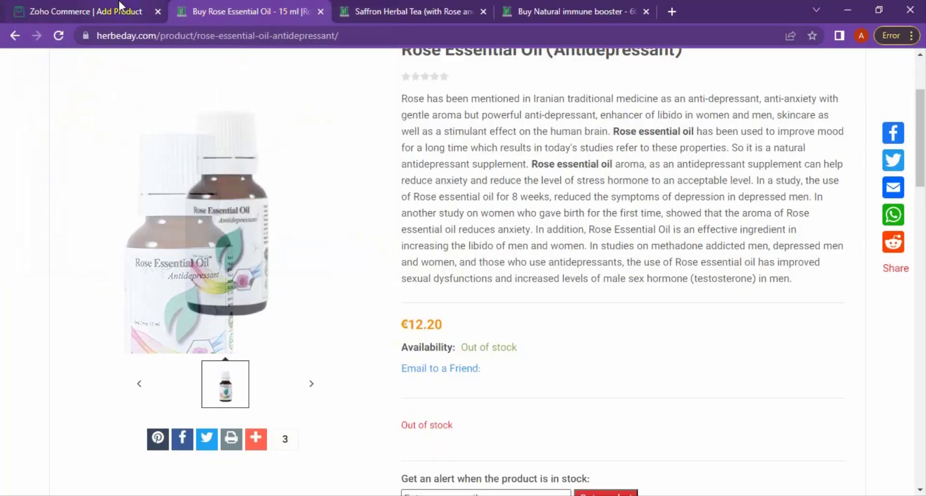
# Return to the Add Product form, save the image order, and upload product herbal -01.png from the Desktop as a second product image
pyautogui.click(86, 11)
pyautogui.click(487, 360)
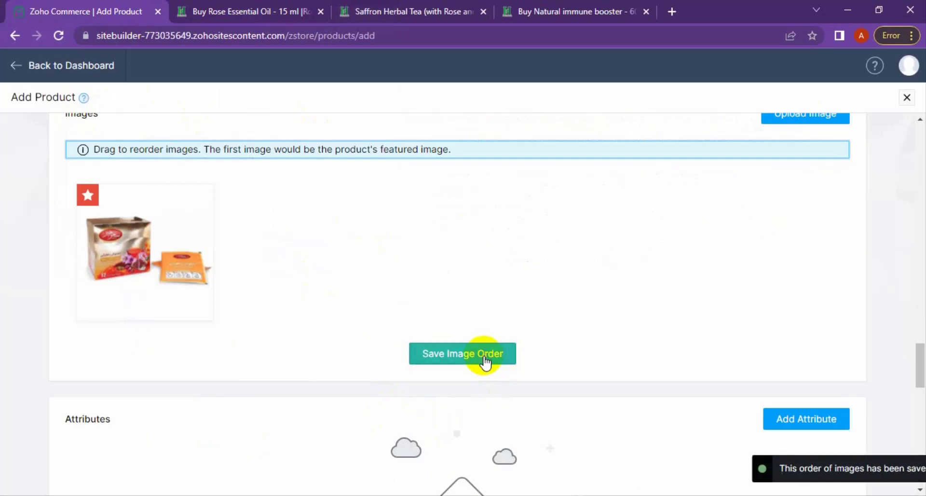
pyautogui.scroll(3, 804, 130)
pyautogui.click(791, 257)
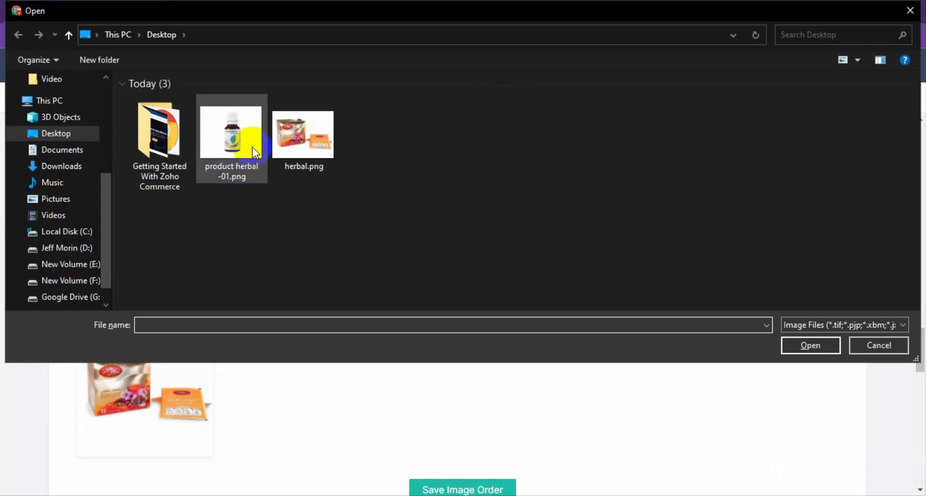
pyautogui.doubleClick(232, 139)
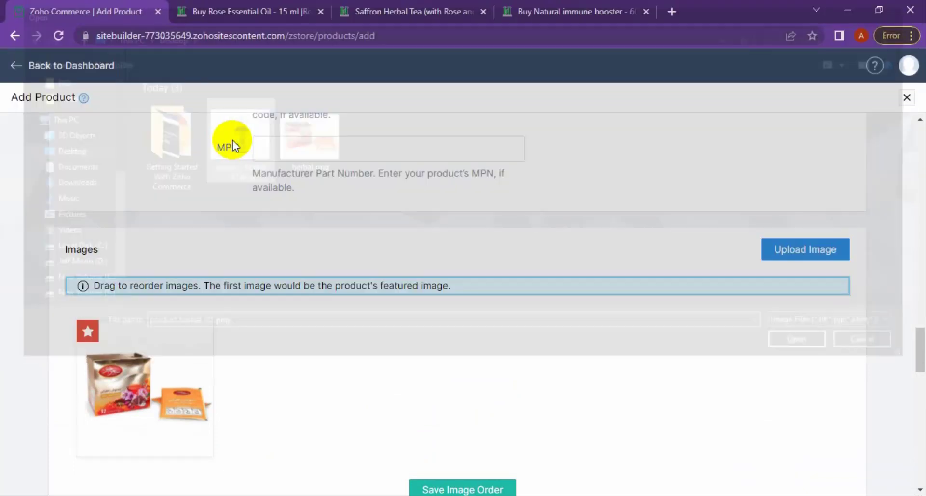
pyautogui.scroll(-3, 299, 355)
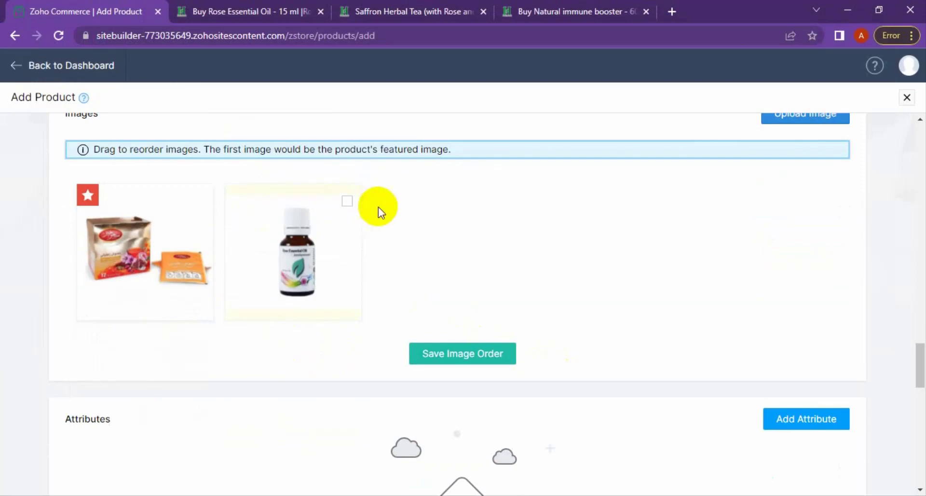
# Start a new product attribute titled Color
pyautogui.scroll(-5, 662, 397)
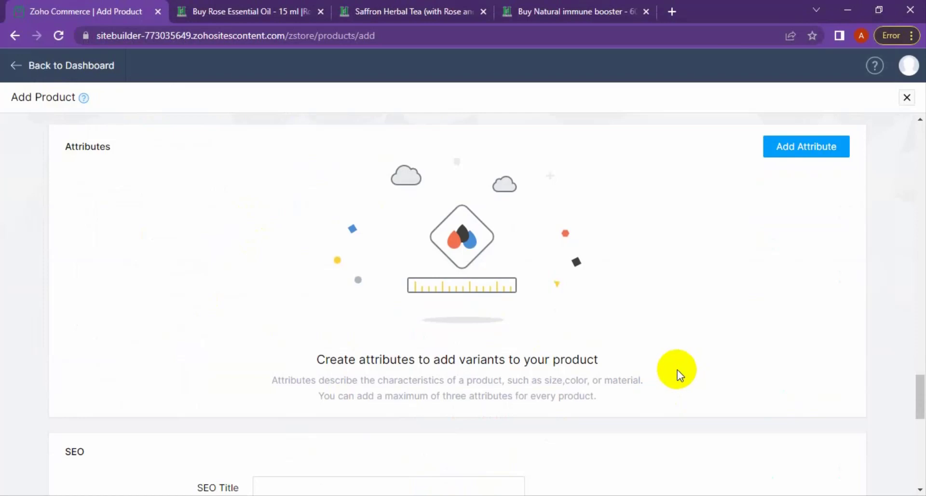
pyautogui.scroll(-2, 678, 372)
pyautogui.scroll(2, 673, 377)
pyautogui.scroll(1, 671, 378)
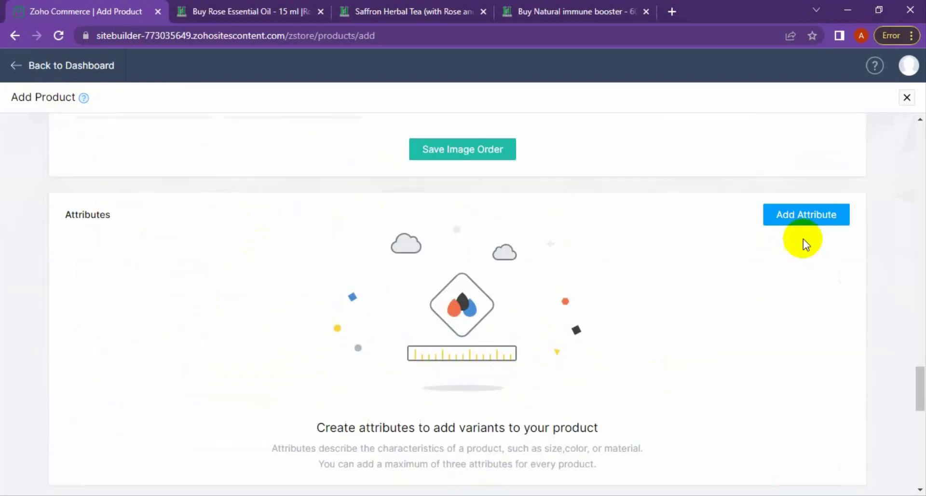
pyautogui.click(809, 213)
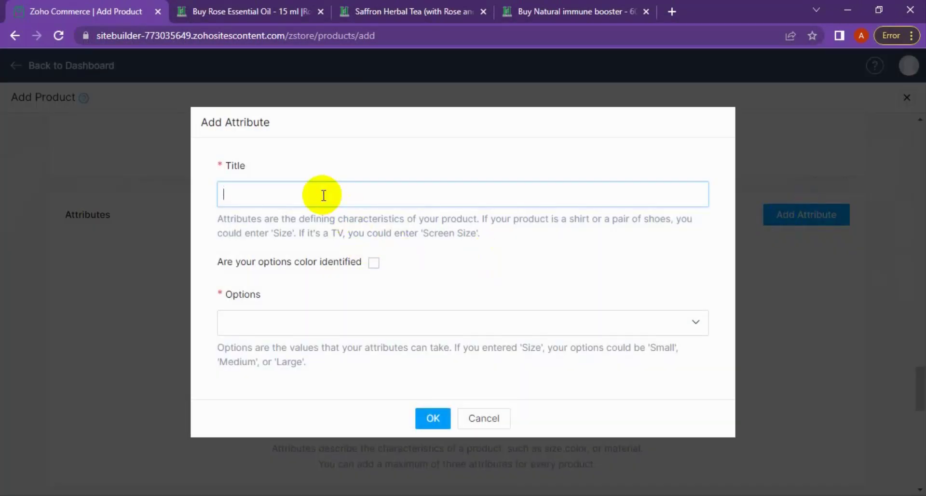
pyautogui.write('Color')
pyautogui.click(347, 316)
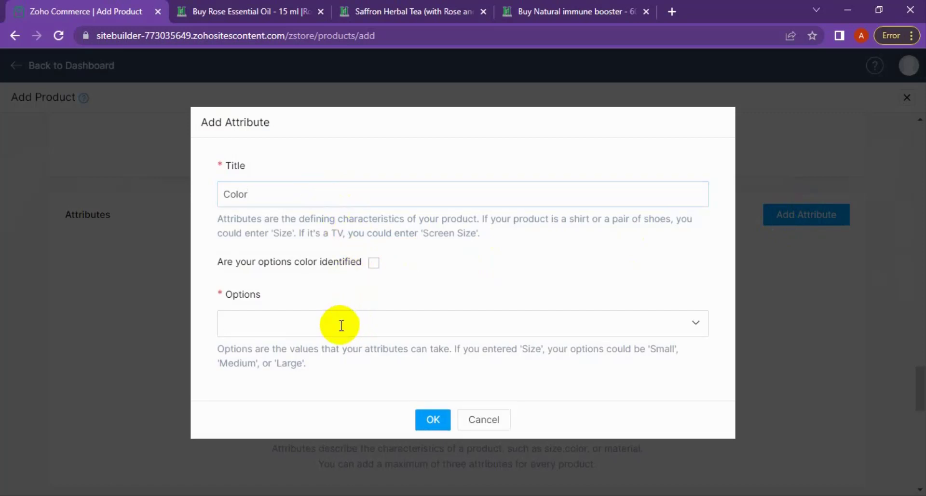
# Retitle the new attribute as Size and add Large as its first option
pyautogui.doubleClick(261, 194)
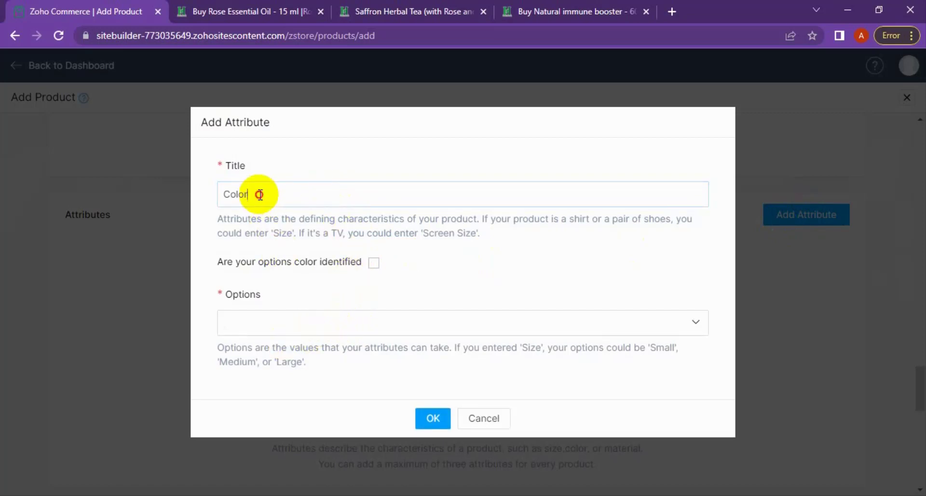
pyautogui.write('Size')
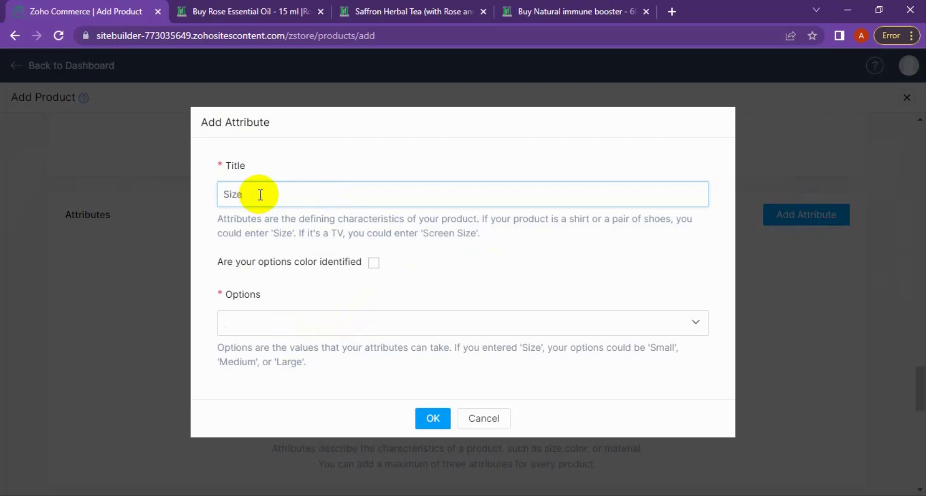
pyautogui.click(276, 320)
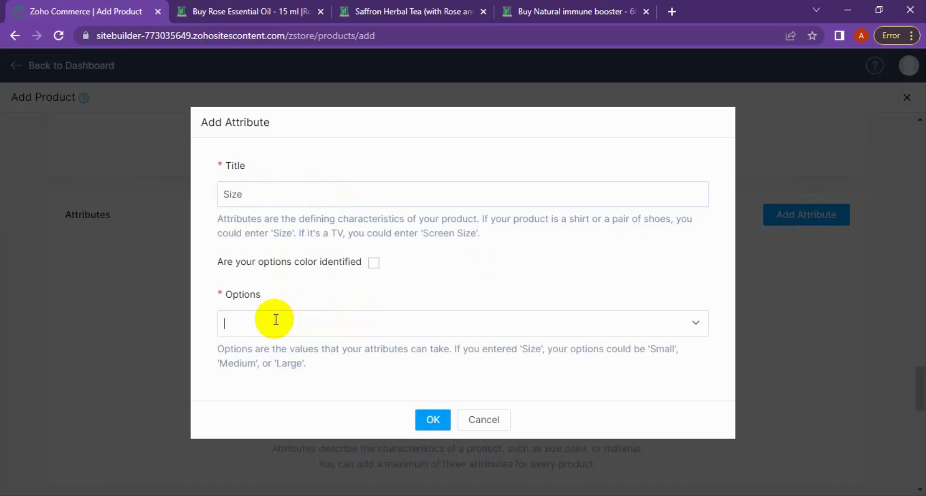
pyautogui.write('La')
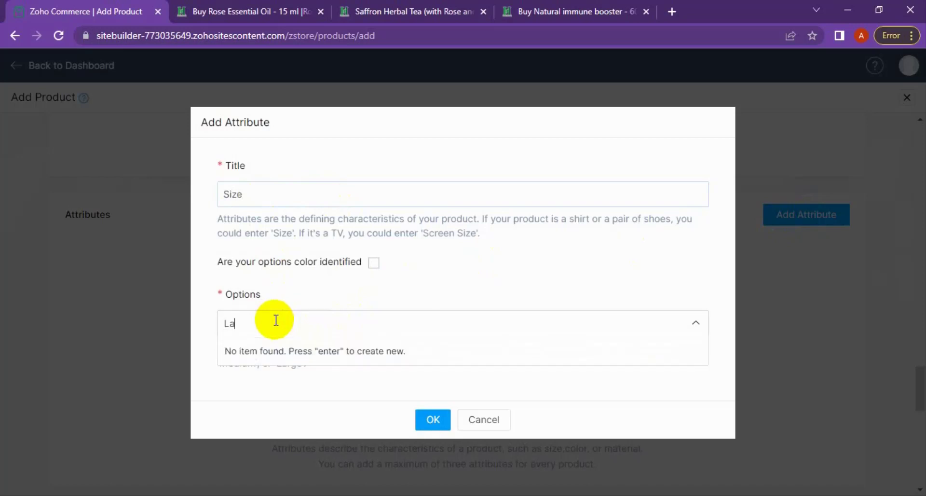
pyautogui.write('rge')
pyautogui.press('Return')
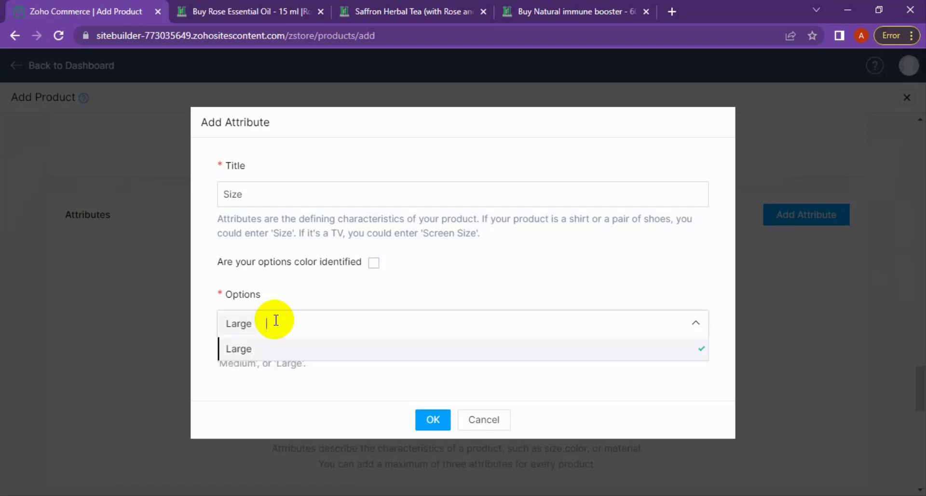
# Add Medium and Small as further options of the Size attribute and save it
pyautogui.write('Med')
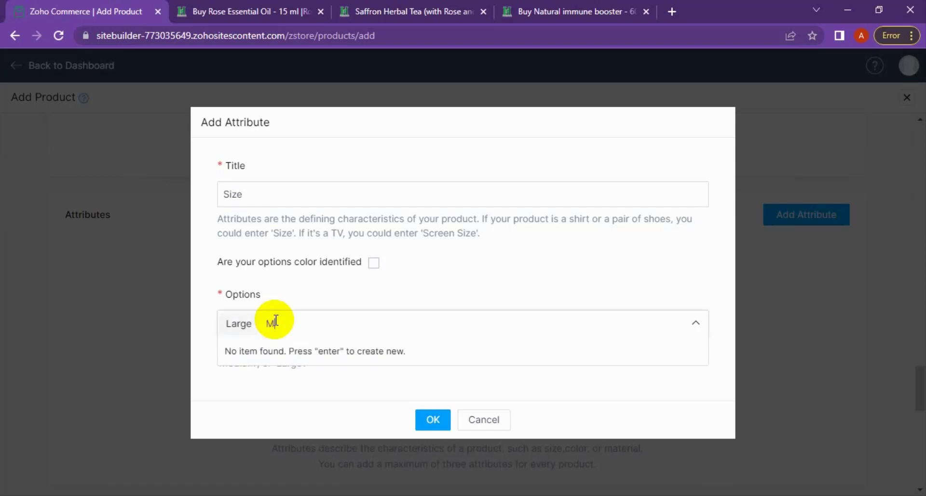
pyautogui.write('ium')
pyautogui.press('Return')
pyautogui.write('Small')
pyautogui.press('Return')
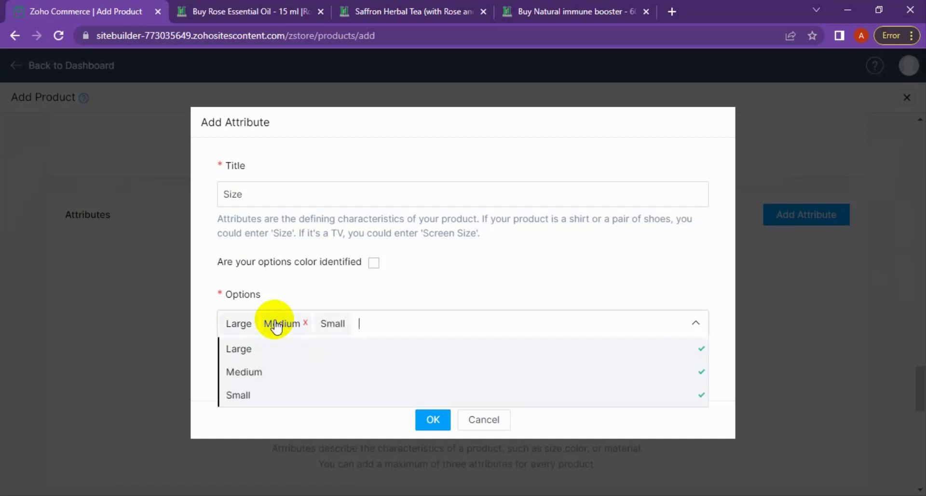
pyautogui.click(403, 295)
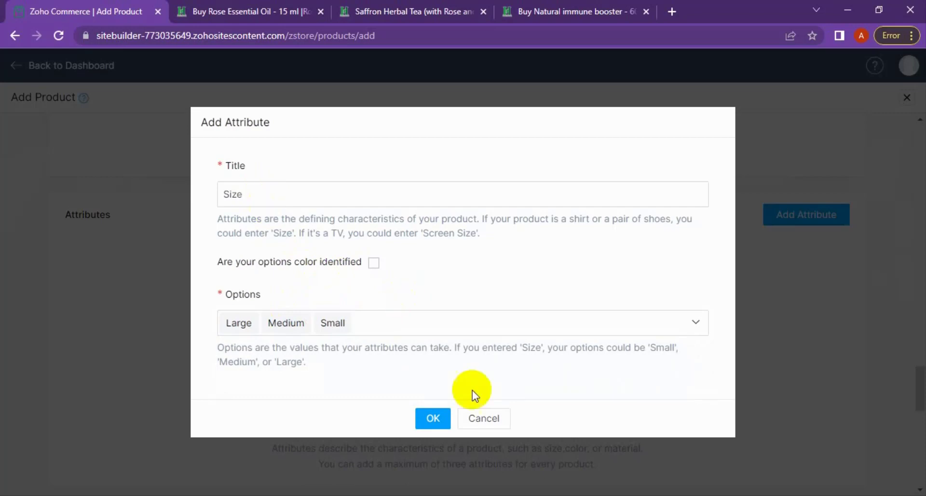
pyautogui.click(420, 419)
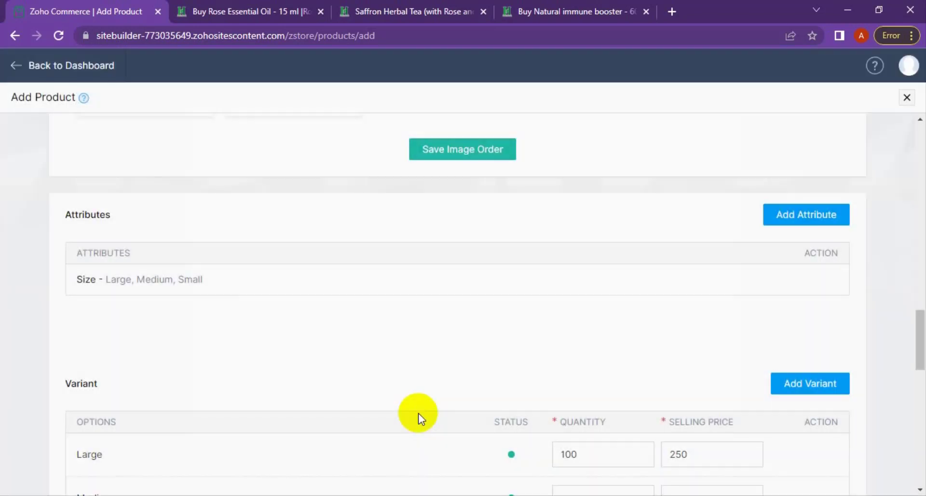
# Set the quantity of the Medium variant to 250
pyautogui.scroll(-2, 502, 388)
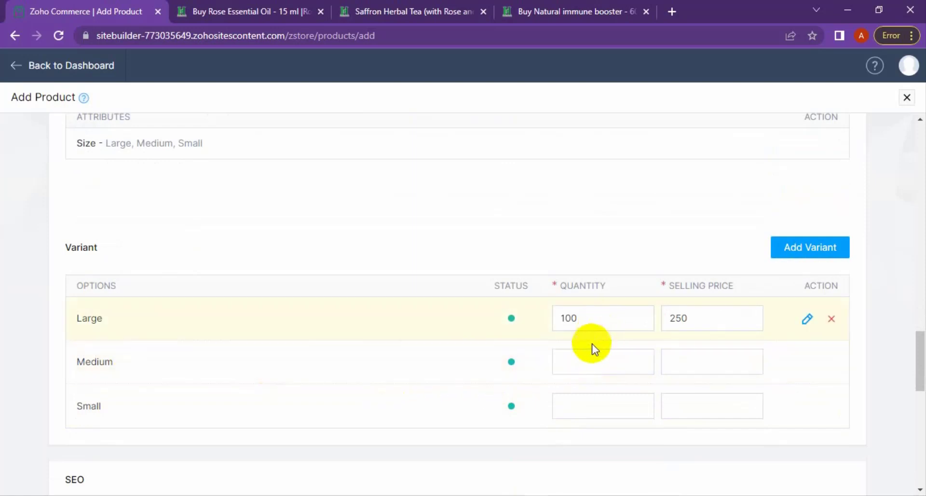
pyautogui.click(590, 356)
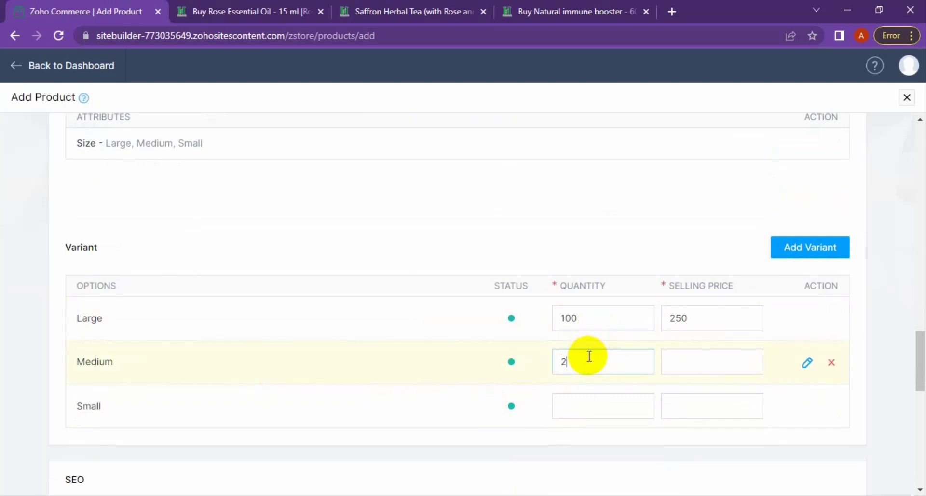
pyautogui.click(700, 362)
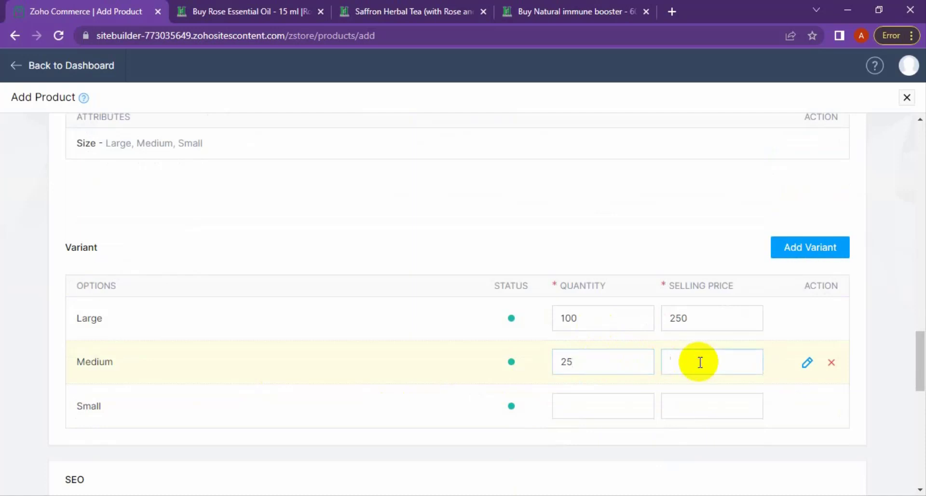
pyautogui.click(583, 362)
pyautogui.write('0')
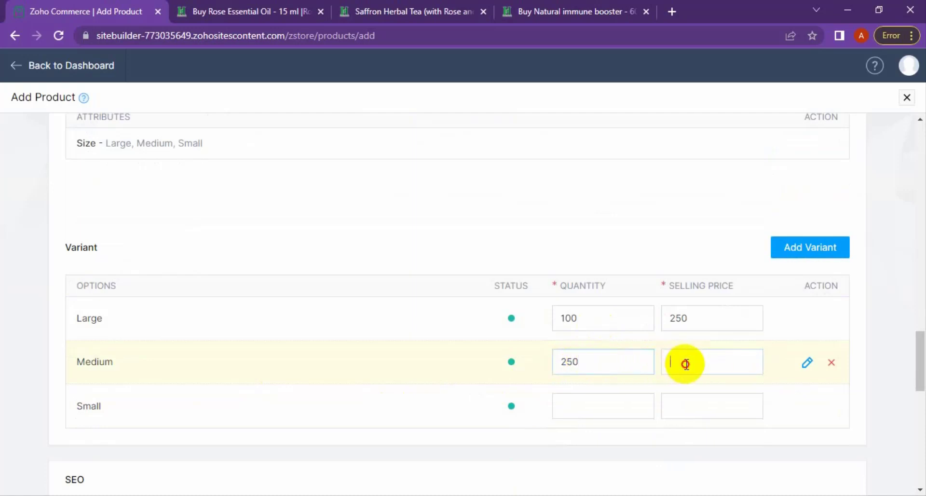
pyautogui.click(686, 364)
pyautogui.doubleClick(584, 355)
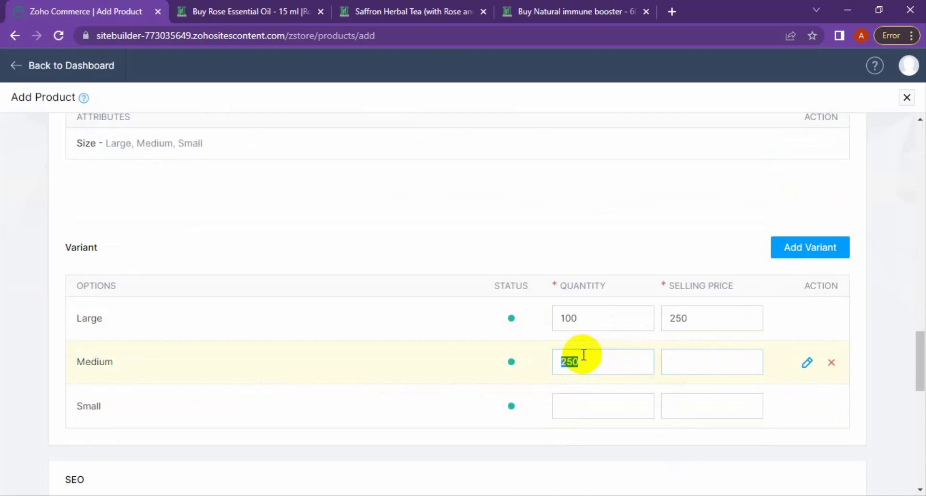
# Set the variant quantities to 20 for Large, 50 for Medium and 30 for Small
pyautogui.doubleClick(582, 320)
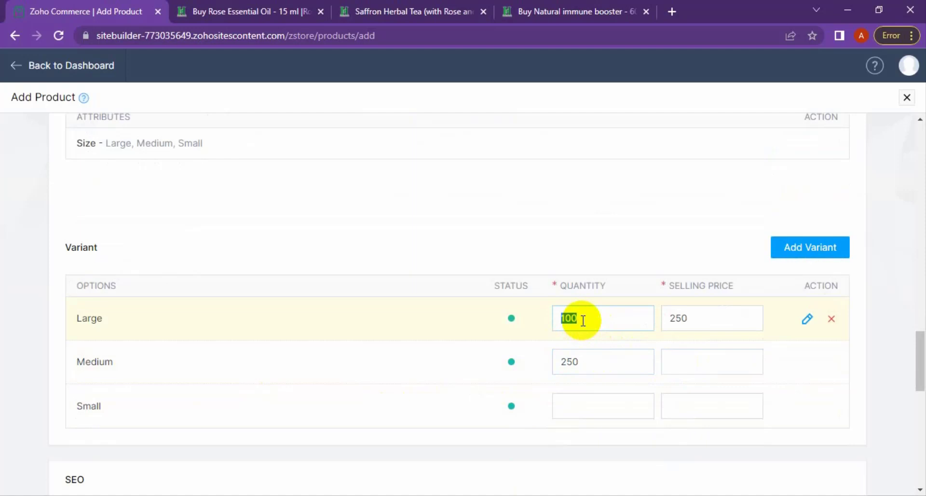
pyautogui.write('20')
pyautogui.doubleClick(603, 357)
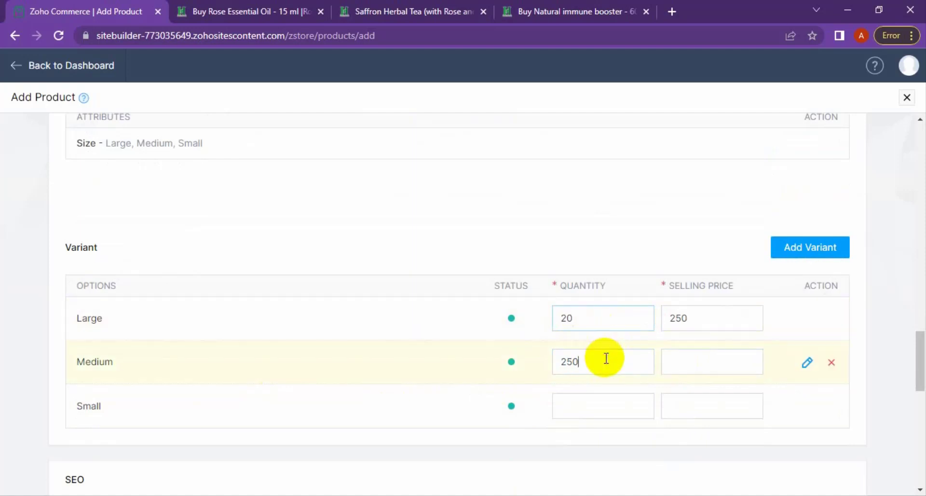
pyautogui.write('50')
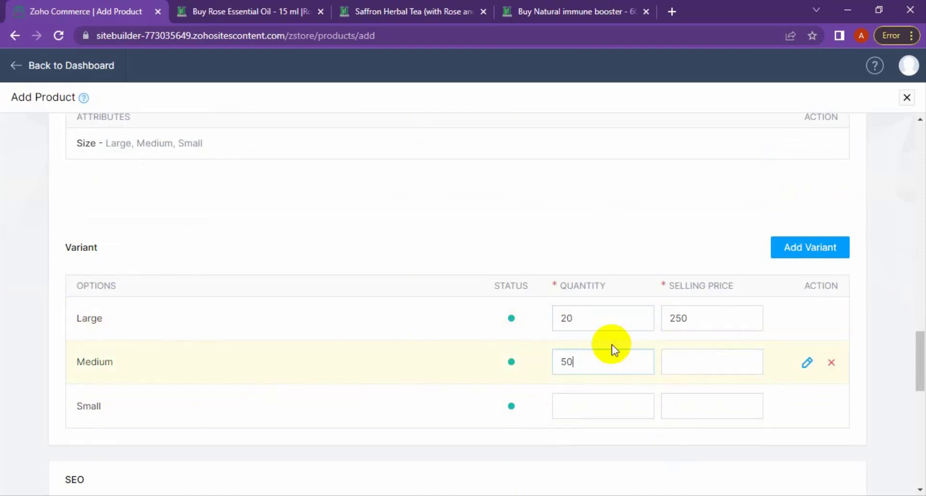
pyautogui.click(574, 406)
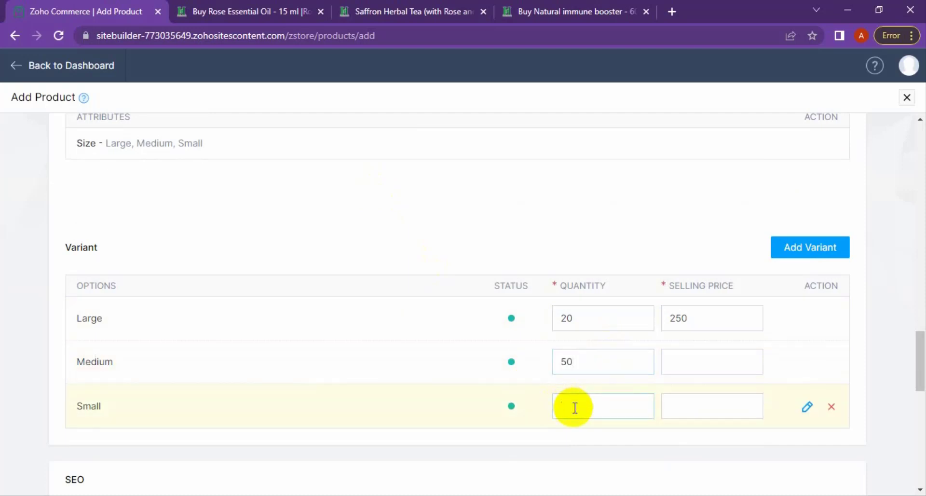
pyautogui.write('30')
# Set the selling price of the Medium variant to 240 and the Small variant to 289
pyautogui.click(683, 359)
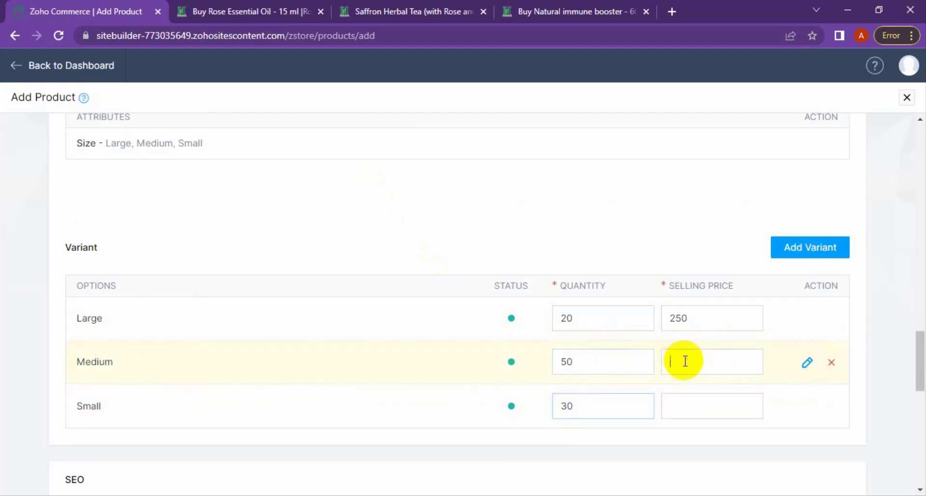
pyautogui.write('240')
pyautogui.click(716, 400)
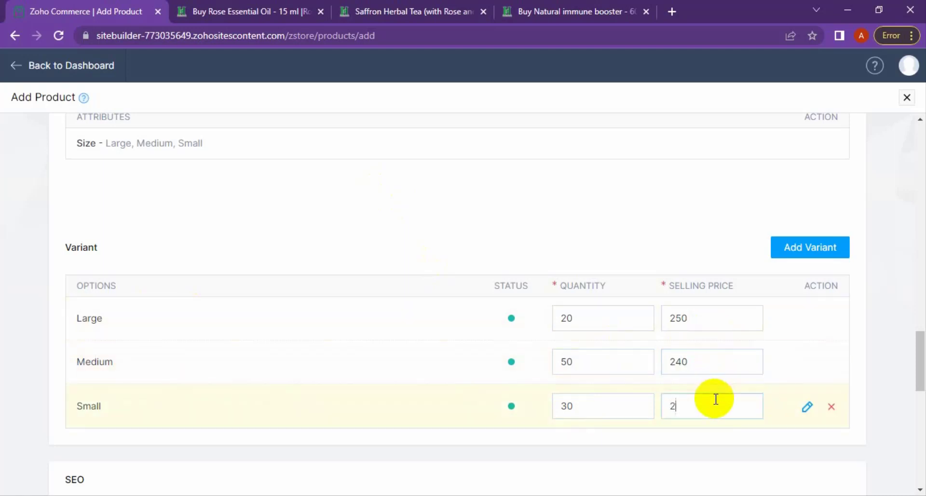
pyautogui.write('289')
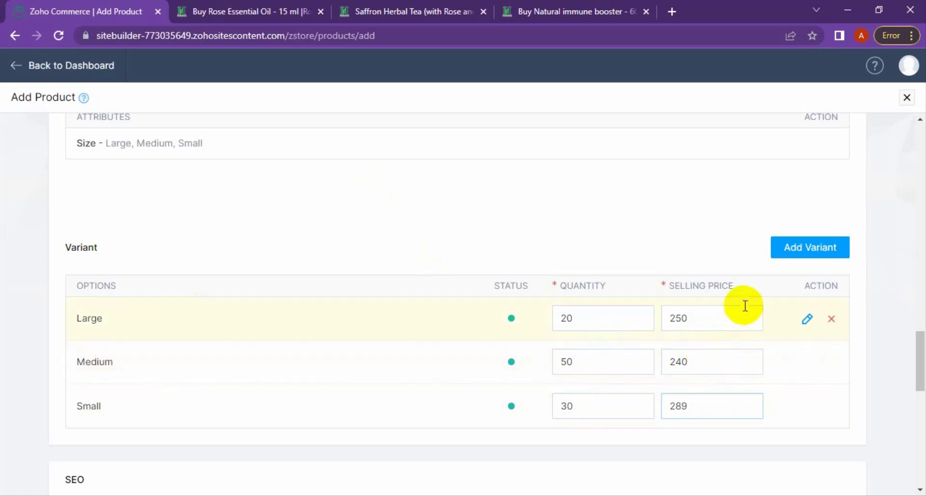
pyautogui.scroll(-1, 684, 267)
pyautogui.scroll(-4, 252, 368)
pyautogui.scroll(4, 778, 424)
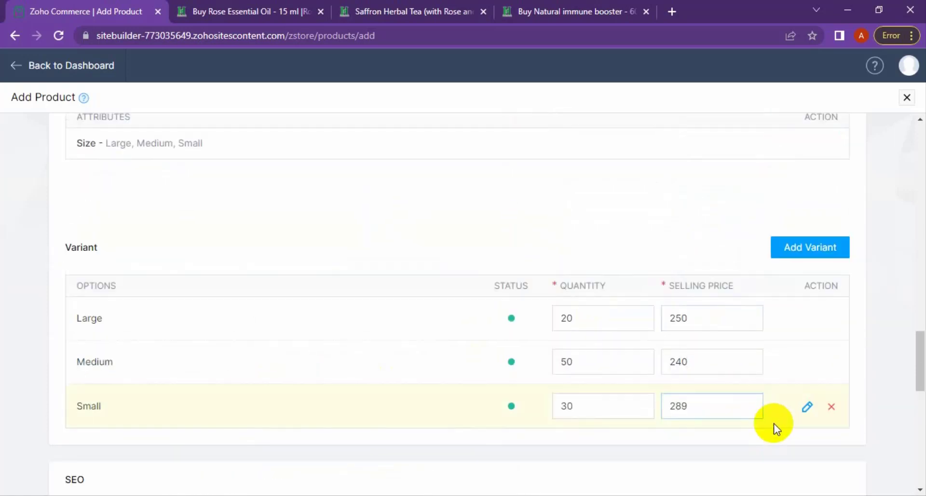
# Review the size, price, inventory and identifier fields of a new variant's form, then leave it without adding a variant
pyautogui.click(812, 255)
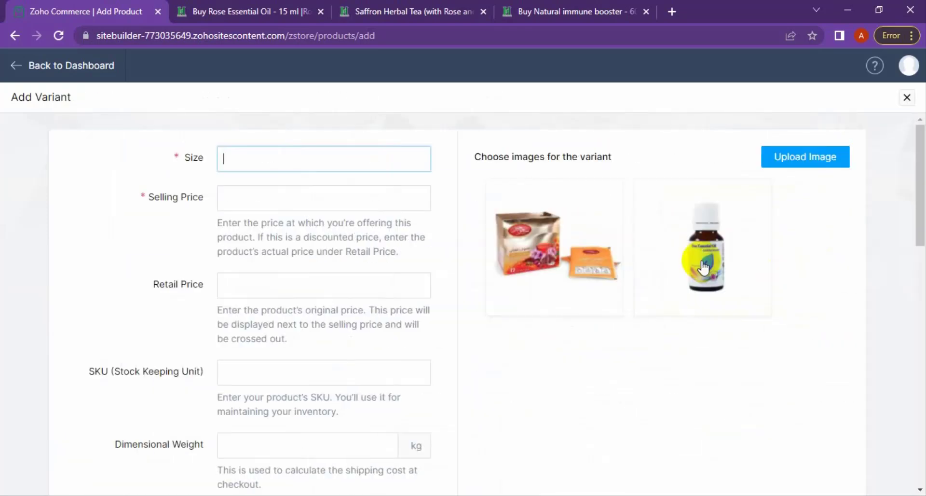
pyautogui.click(287, 165)
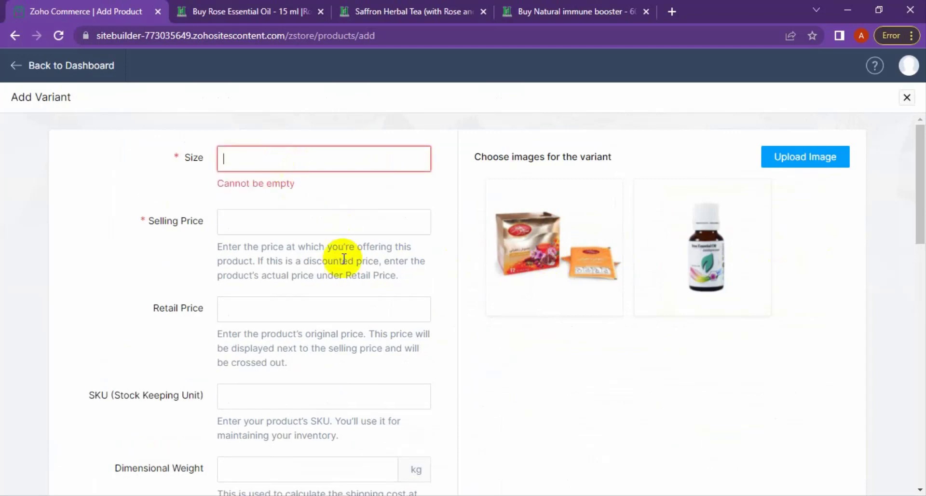
pyautogui.scroll(-6, 331, 325)
pyautogui.scroll(-6, 329, 323)
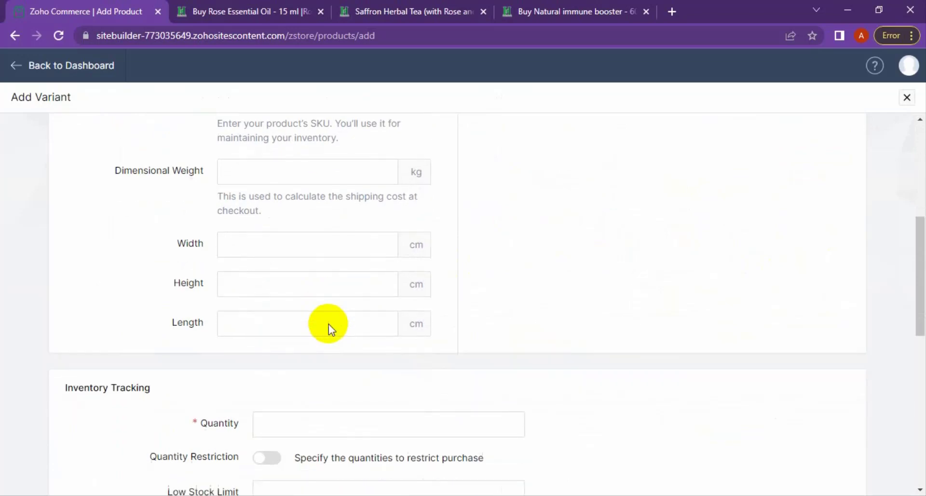
pyautogui.scroll(-5, 328, 324)
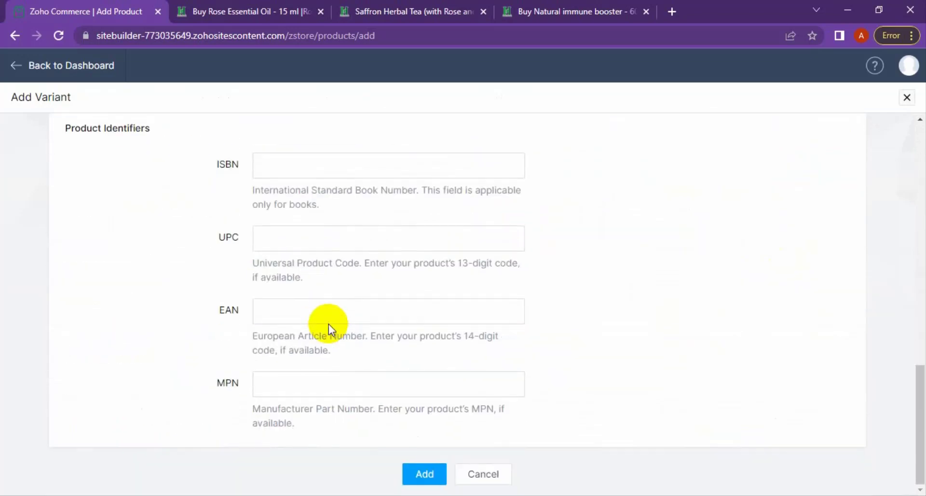
pyautogui.click(465, 475)
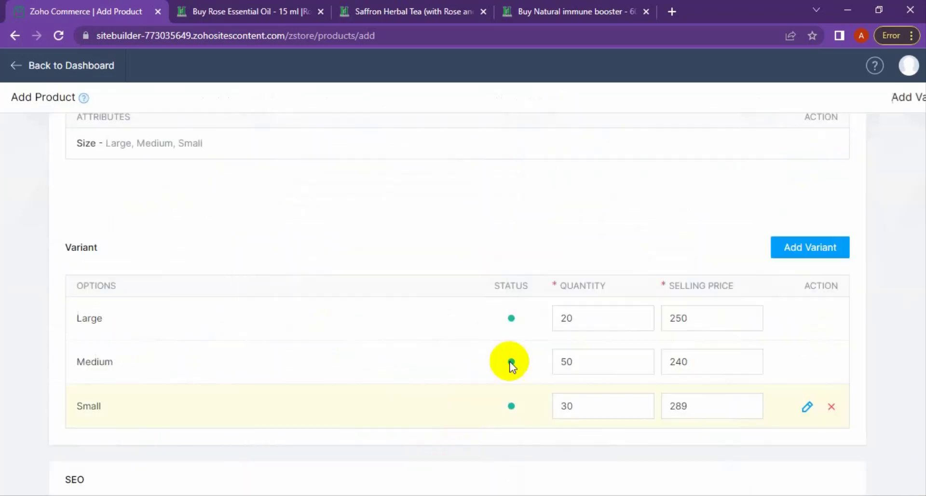
# Start a second product attribute titled Color, accepting new variants, and mark its options as color identified
pyautogui.scroll(-2, 590, 258)
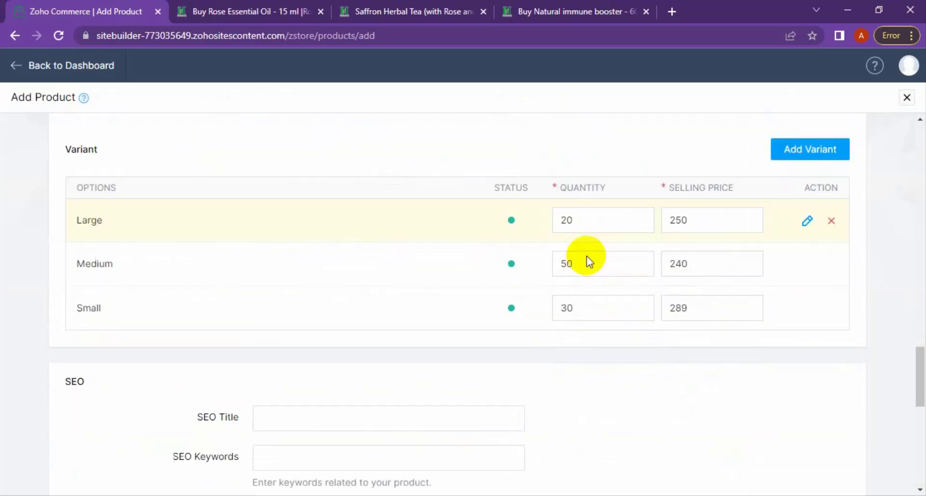
pyautogui.scroll(5, 585, 255)
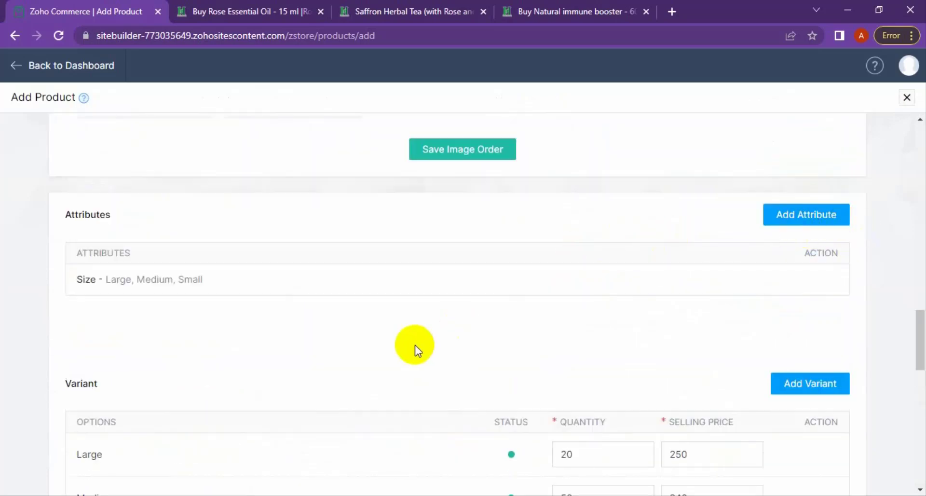
pyautogui.click(772, 218)
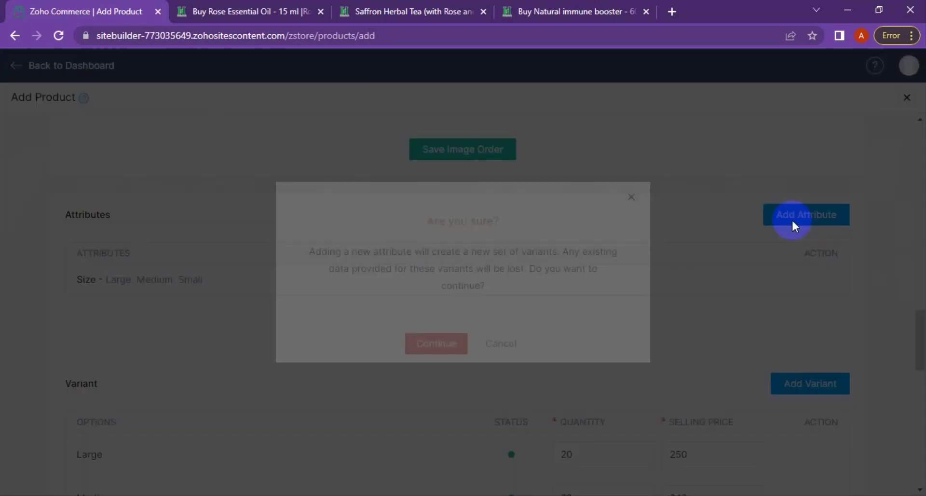
pyautogui.click(434, 344)
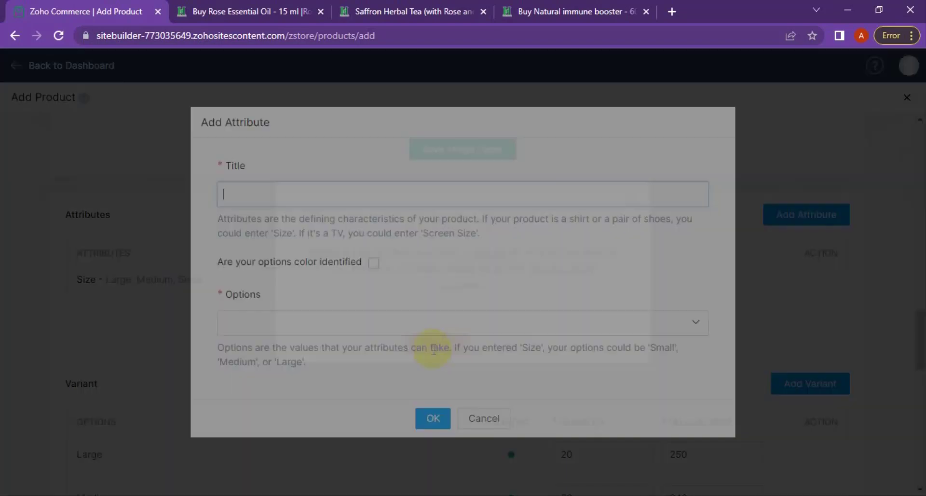
pyautogui.write('Color')
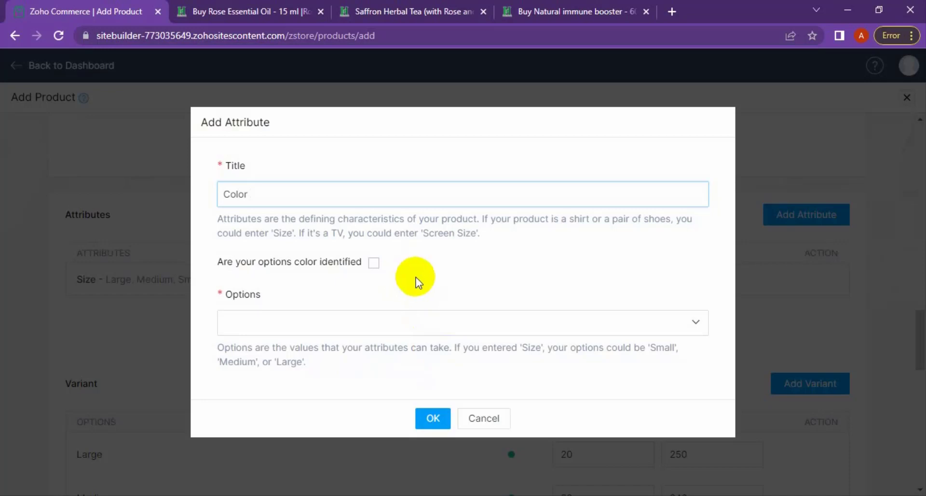
pyautogui.click(372, 264)
# Choose Indian Red, Crimson, Red and Orange as the colors for the Color attribute
pyautogui.click(263, 323)
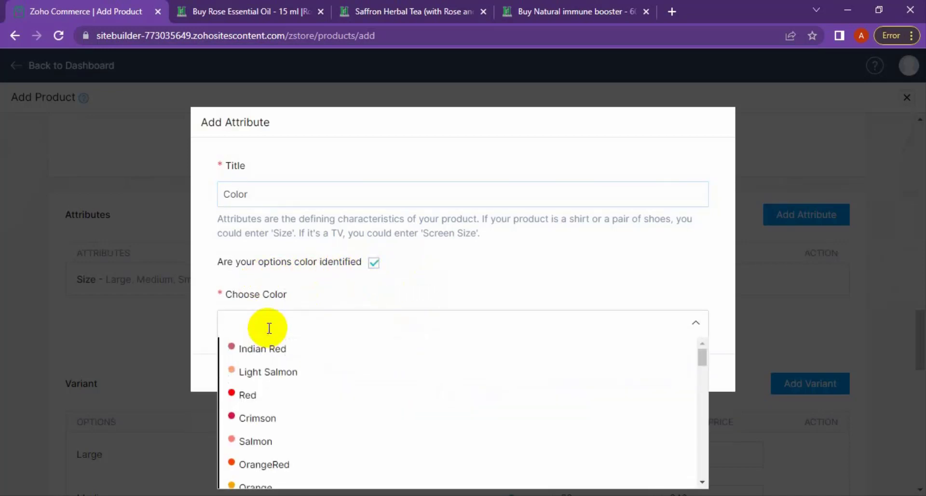
pyautogui.click(269, 356)
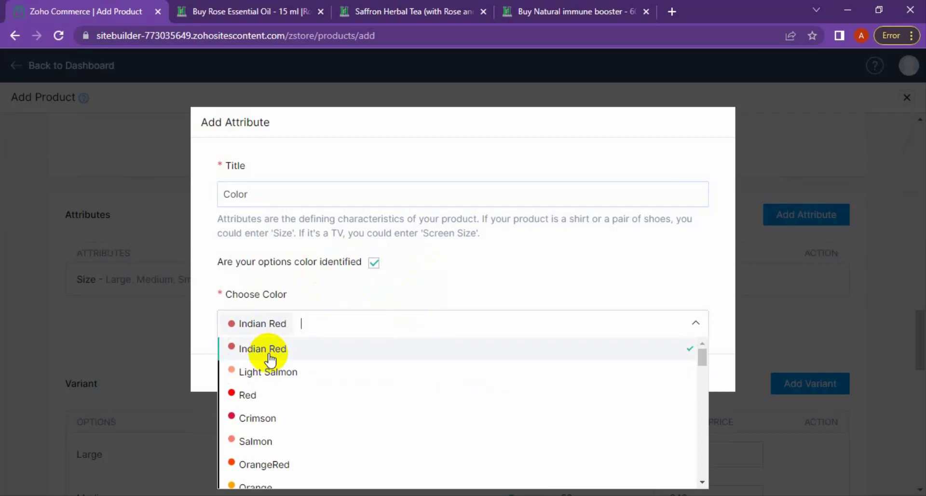
pyautogui.click(257, 418)
pyautogui.click(246, 395)
pyautogui.click(255, 487)
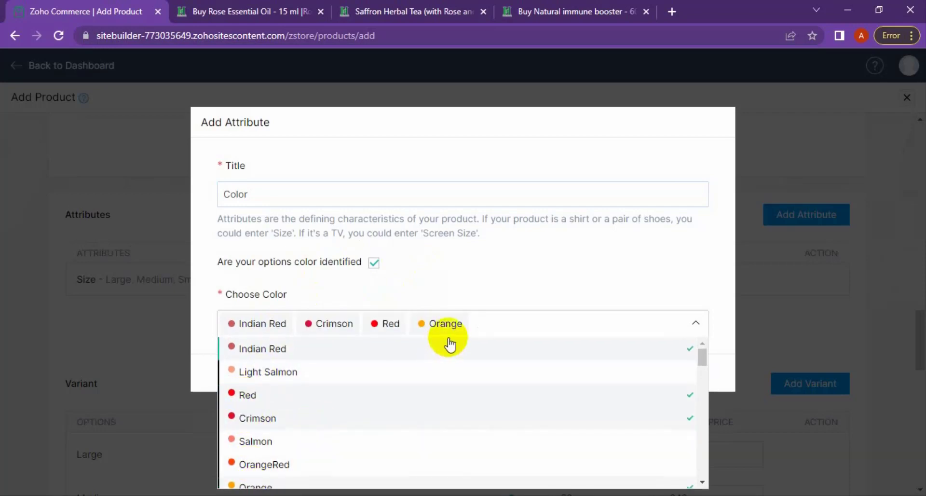
# Finish choosing colors and save the Color attribute on the product
pyautogui.moveTo(422, 331)
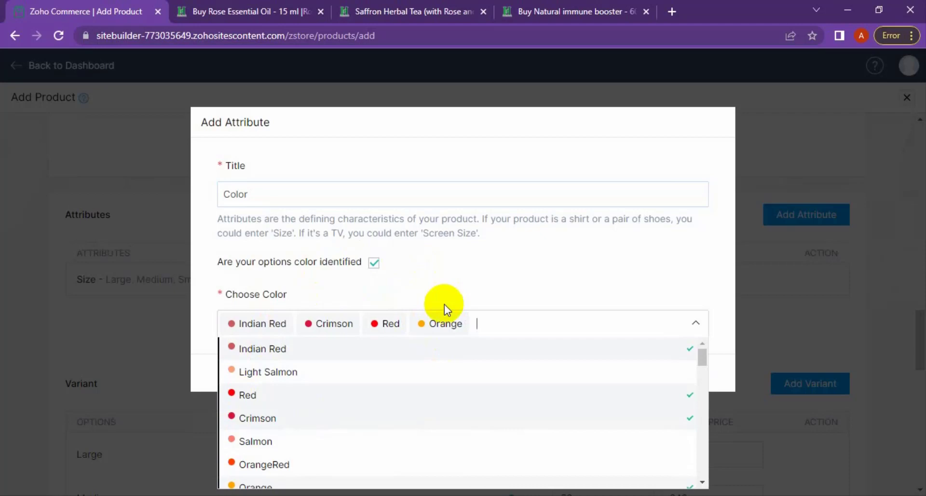
pyautogui.click(453, 294)
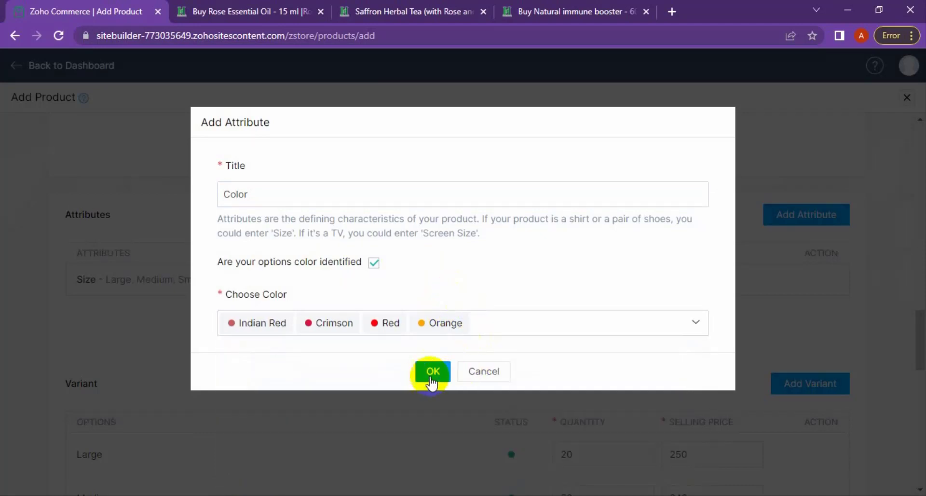
pyautogui.click(430, 373)
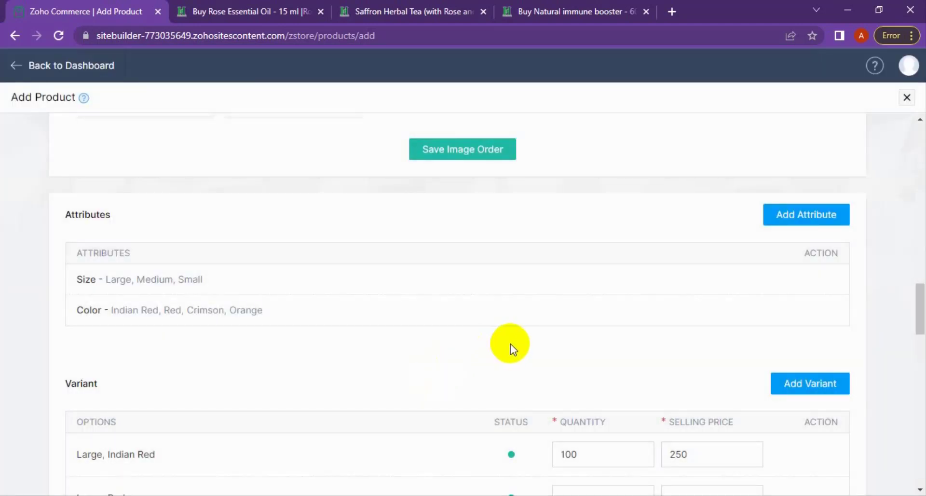
# Examine the Size and Color attributes and the list of variant combinations built from them
pyautogui.scroll(-5, 511, 348)
pyautogui.scroll(3, 515, 357)
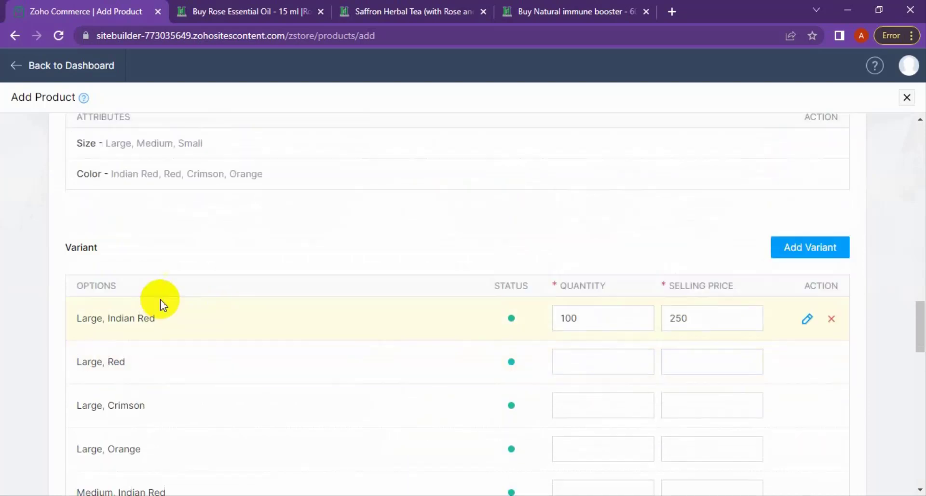
pyautogui.scroll(3, 161, 299)
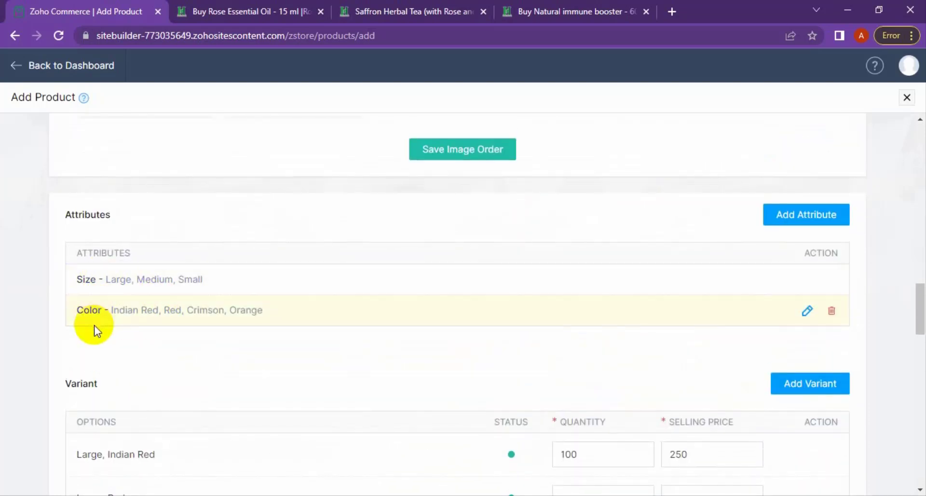
pyautogui.scroll(-10, 447, 391)
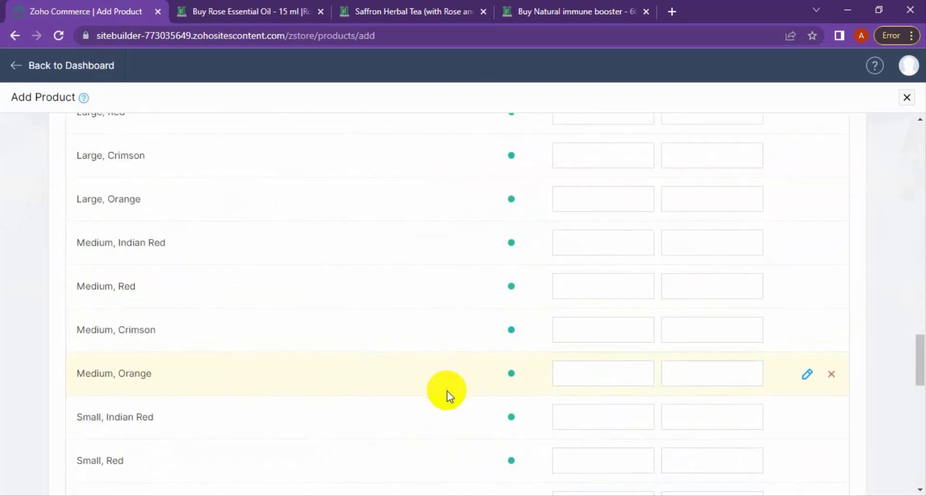
pyautogui.scroll(4, 446, 390)
pyautogui.scroll(4, 447, 391)
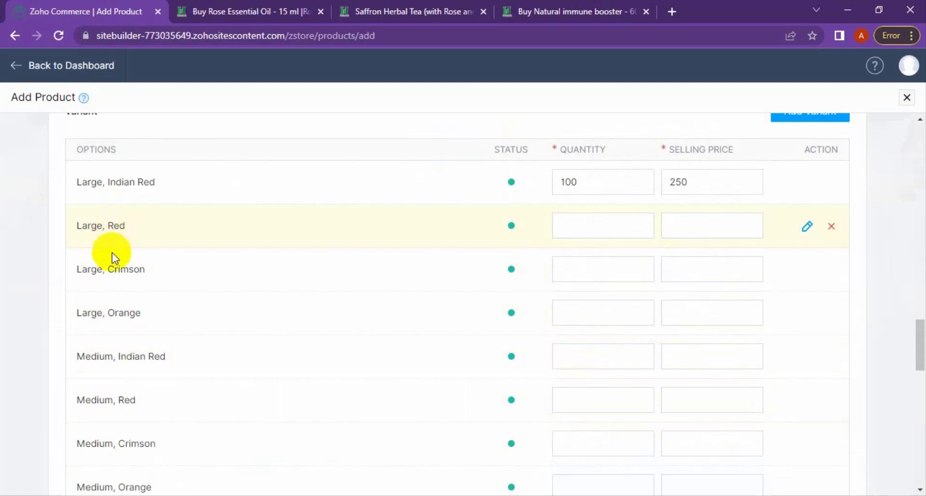
pyautogui.scroll(-11, 571, 407)
pyautogui.scroll(6, 512, 365)
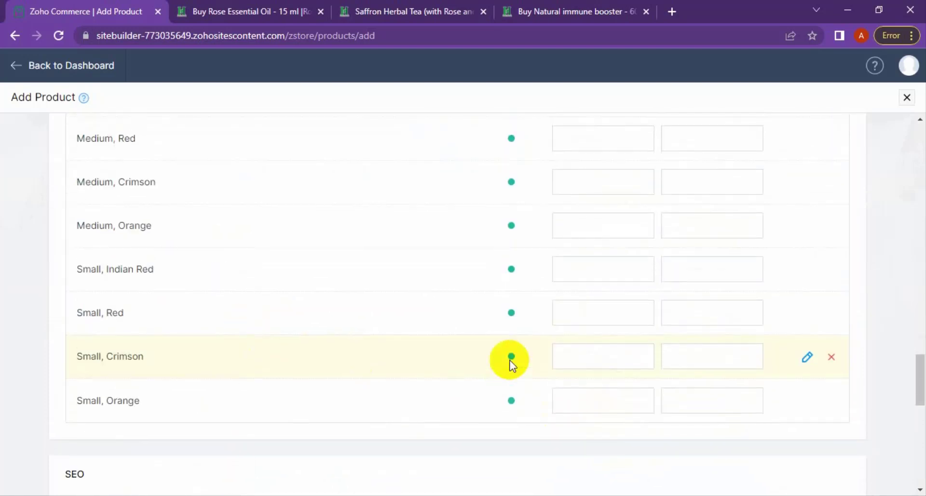
pyautogui.scroll(5, 513, 366)
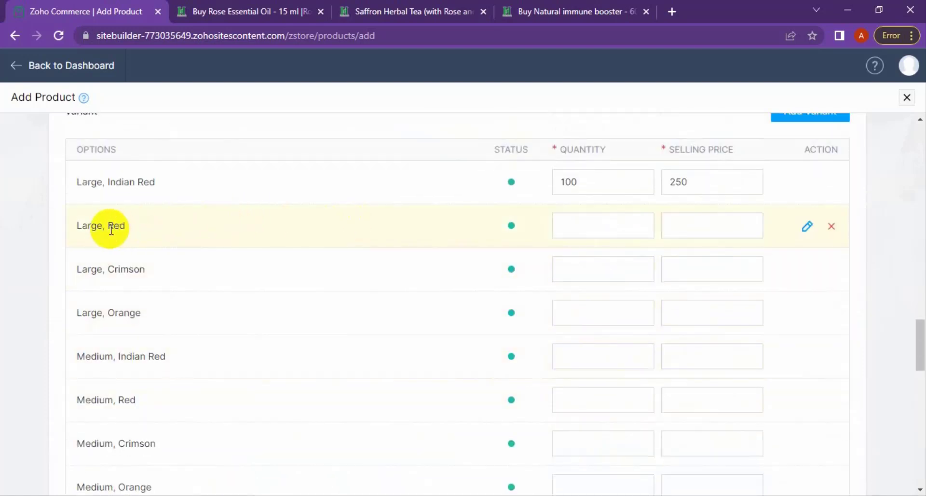
pyautogui.scroll(-1, 535, 348)
pyautogui.scroll(5, 312, 324)
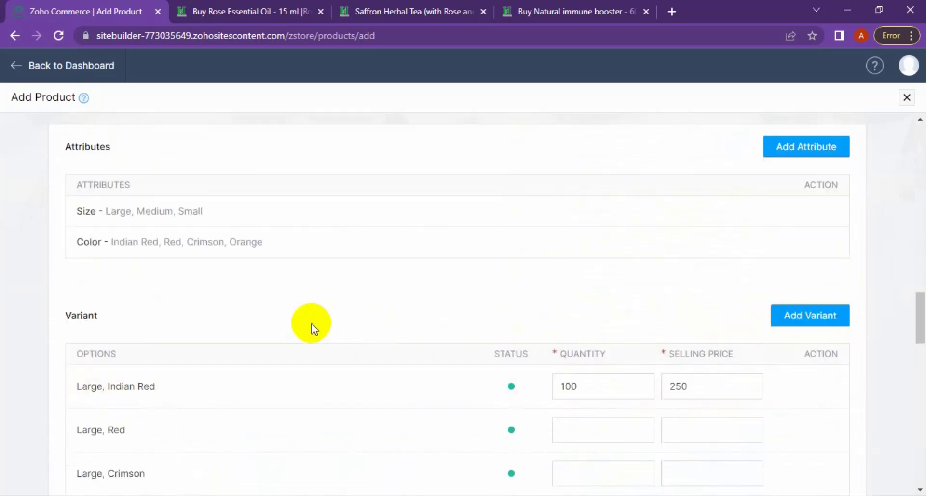
pyautogui.scroll(3, 312, 323)
pyautogui.scroll(-10, 916, 372)
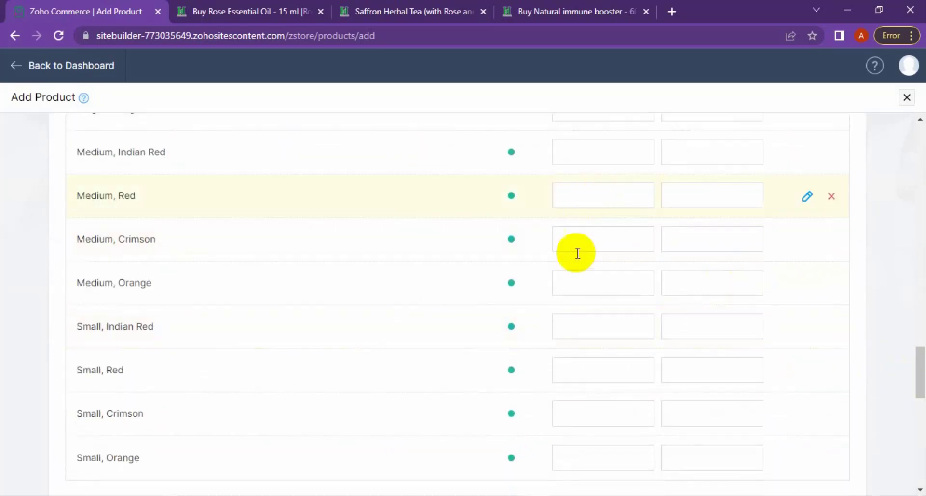
pyautogui.scroll(-8, 595, 351)
pyautogui.scroll(15, 317, 330)
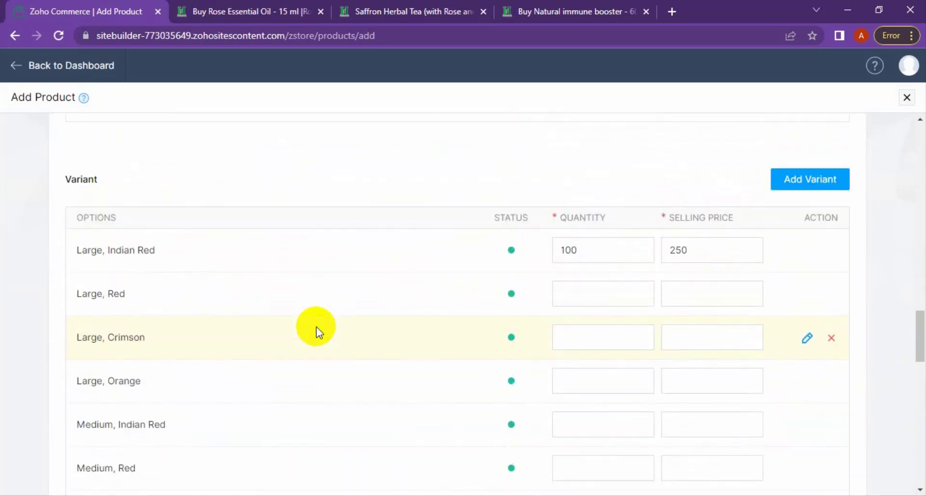
pyautogui.scroll(4, 316, 328)
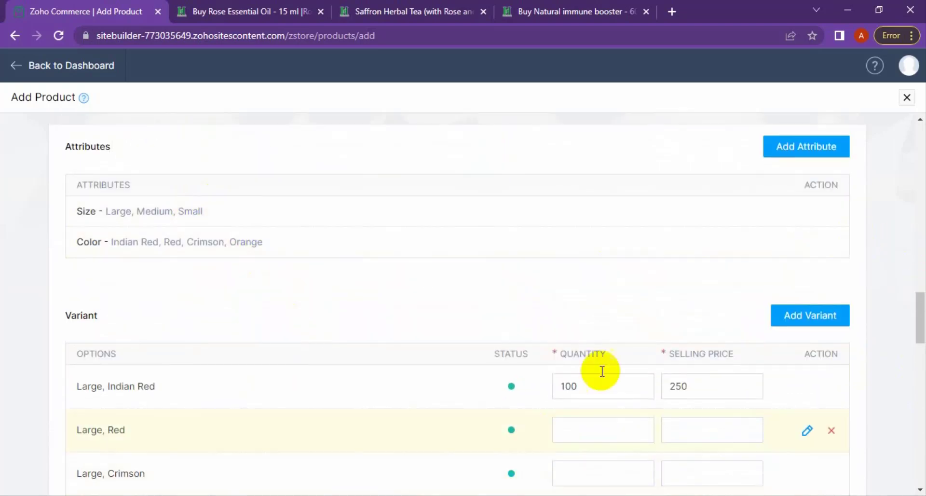
# Examine the quantity and selling price fields of the Large Red, Large Crimson and Large Orange variants without filling them in
pyautogui.scroll(-4, 602, 371)
pyautogui.click(594, 223)
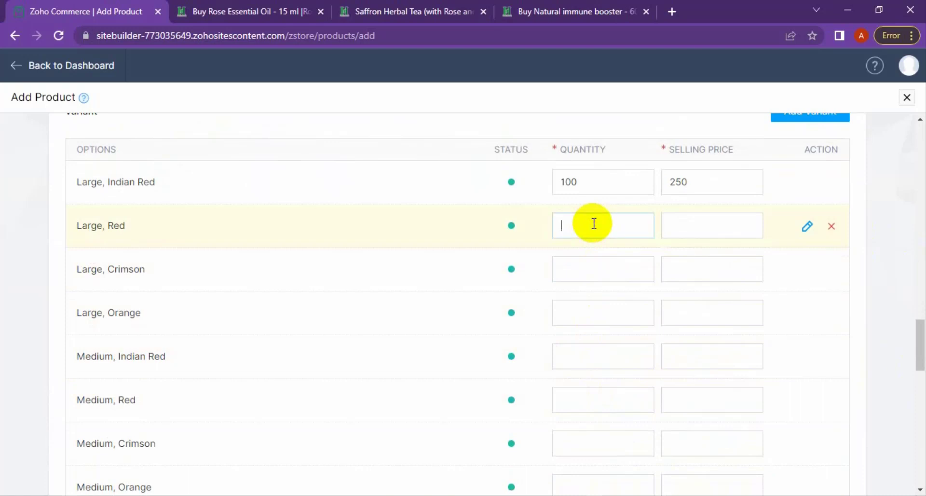
pyautogui.click(700, 225)
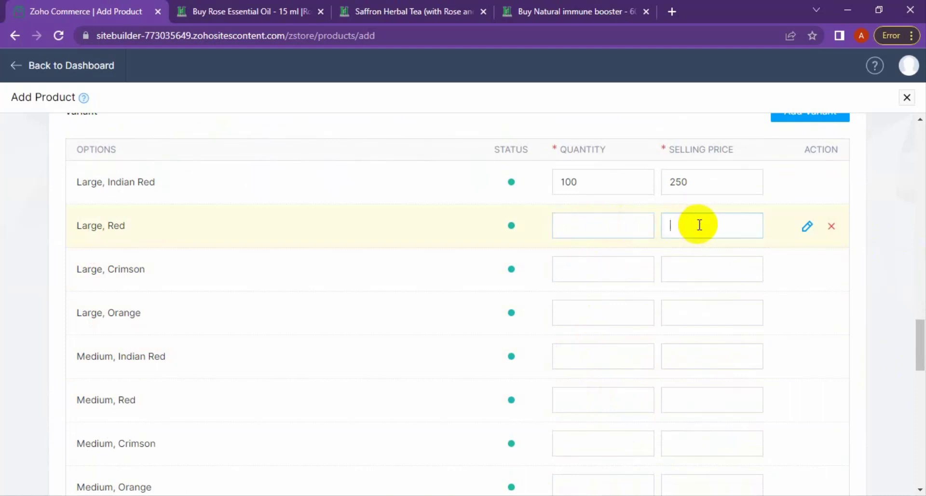
pyautogui.scroll(-5, 714, 316)
pyautogui.scroll(5, 687, 331)
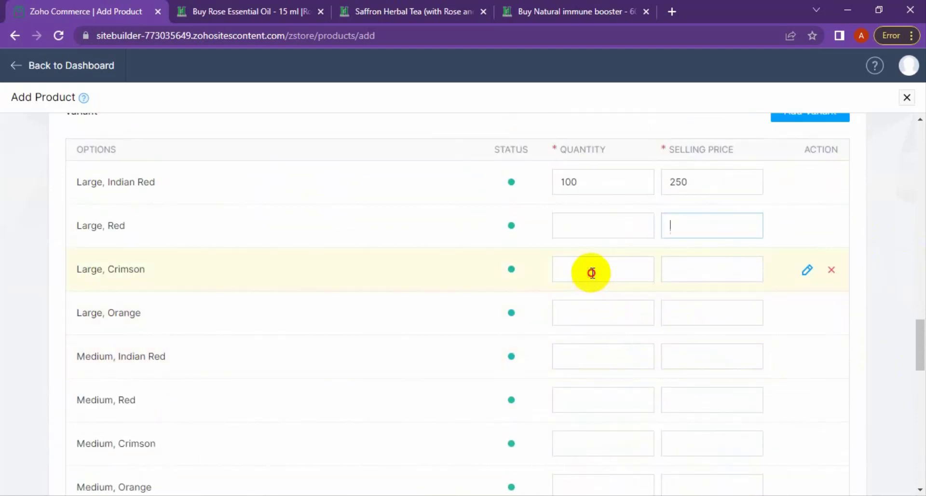
pyautogui.click(591, 270)
pyautogui.click(714, 272)
pyautogui.click(604, 319)
pyautogui.click(696, 314)
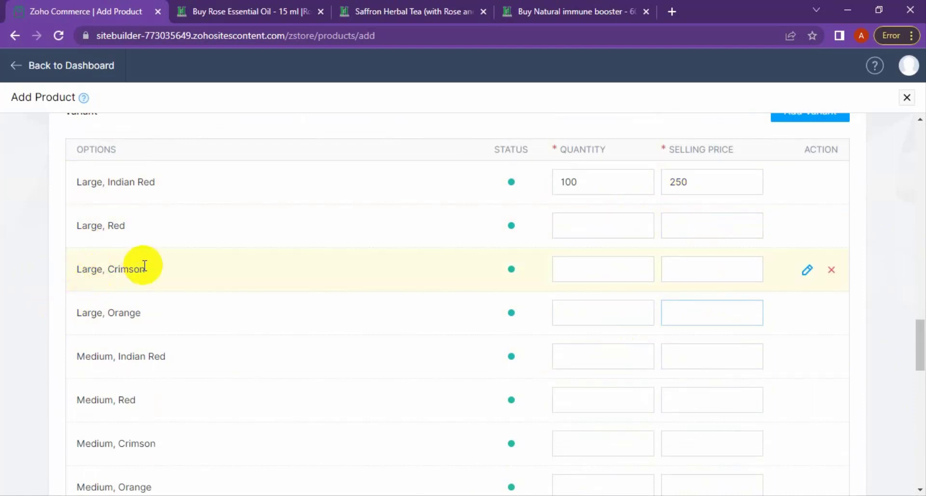
pyautogui.scroll(-4, 223, 364)
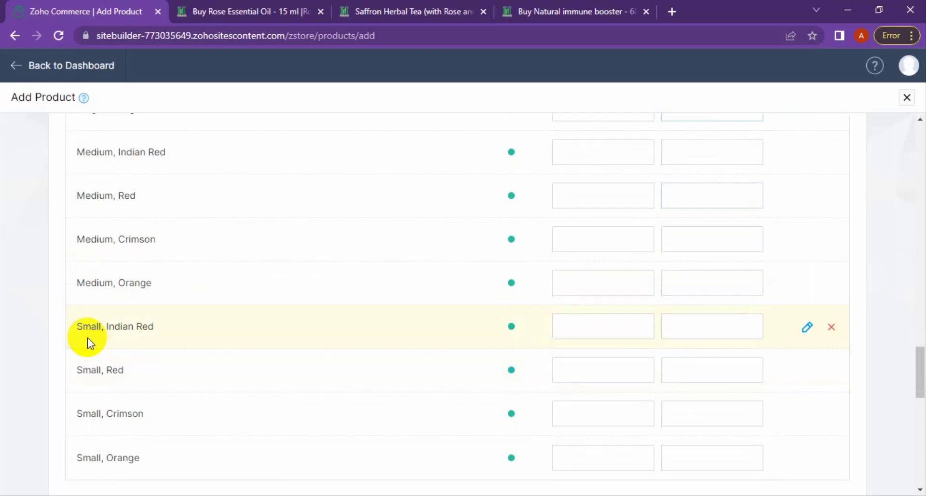
# Set the SEO title to "Saffron Herbal Tea (with Rose and Cardamom)", matching the name on the herbeday.com product page
pyautogui.scroll(-7, 587, 407)
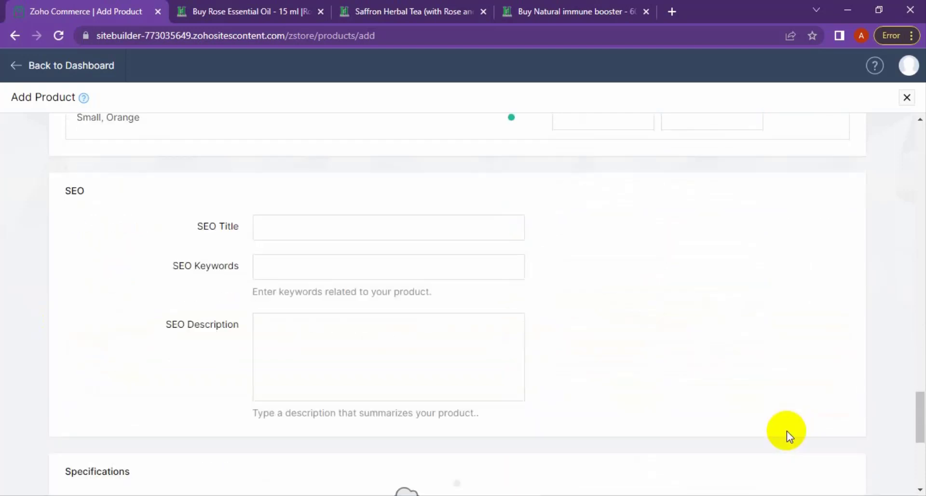
pyautogui.click(287, 228)
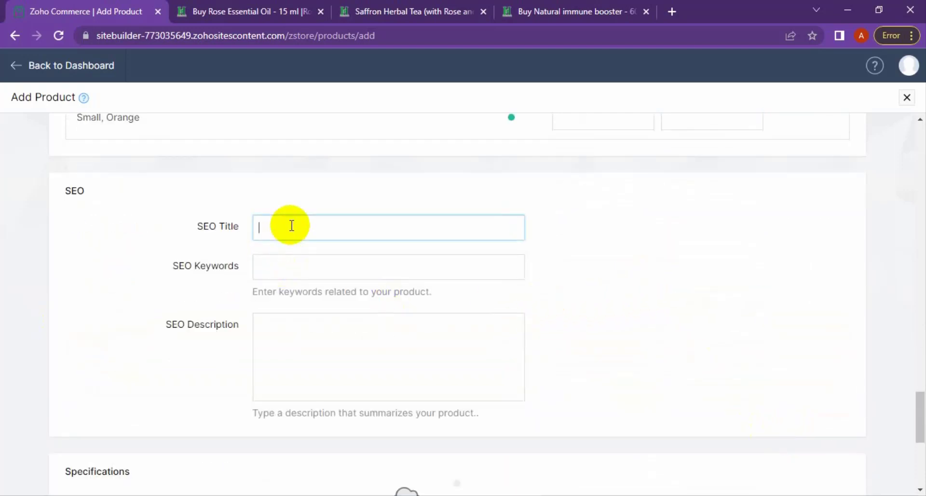
pyautogui.click(479, 6)
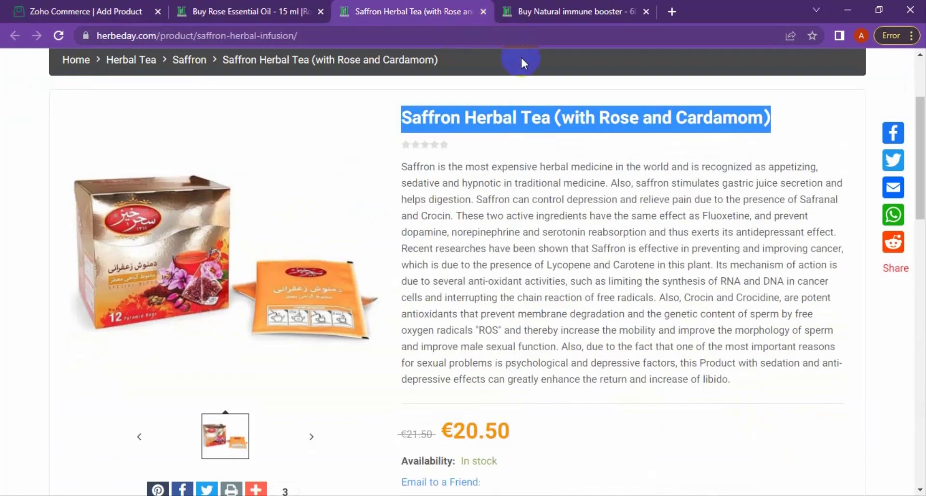
pyautogui.click(77, 11)
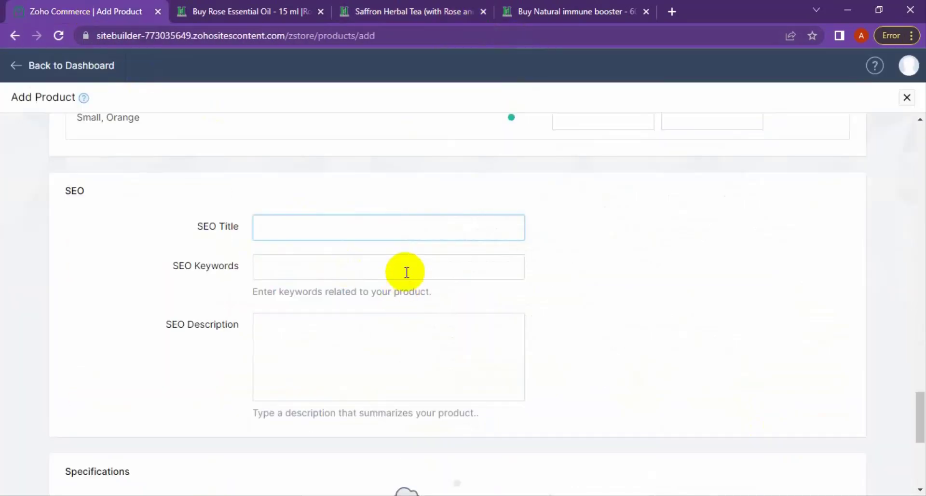
pyautogui.write('Saffron Herbal Tea (with Rose and Cardamom)')
# Enter "herbal product, pure product, indian herbal product" as the SEO keywords
pyautogui.click(382, 273)
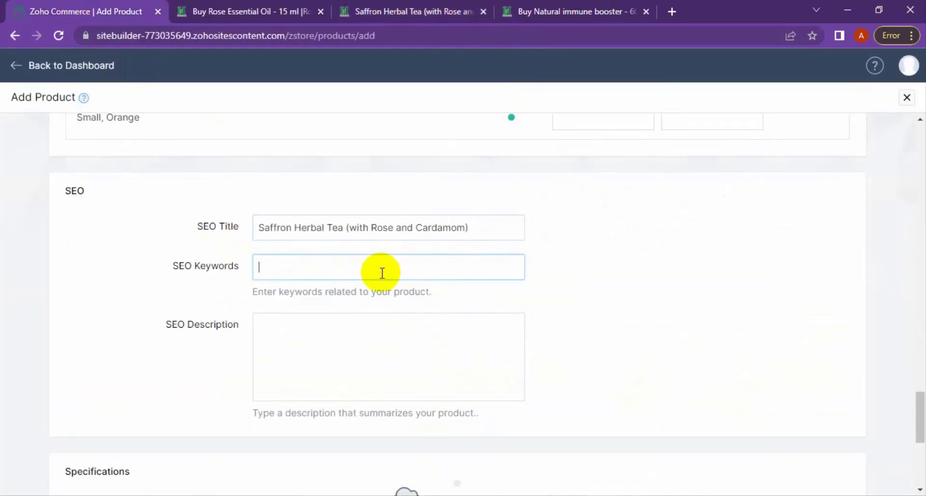
pyautogui.write('herbal product, p')
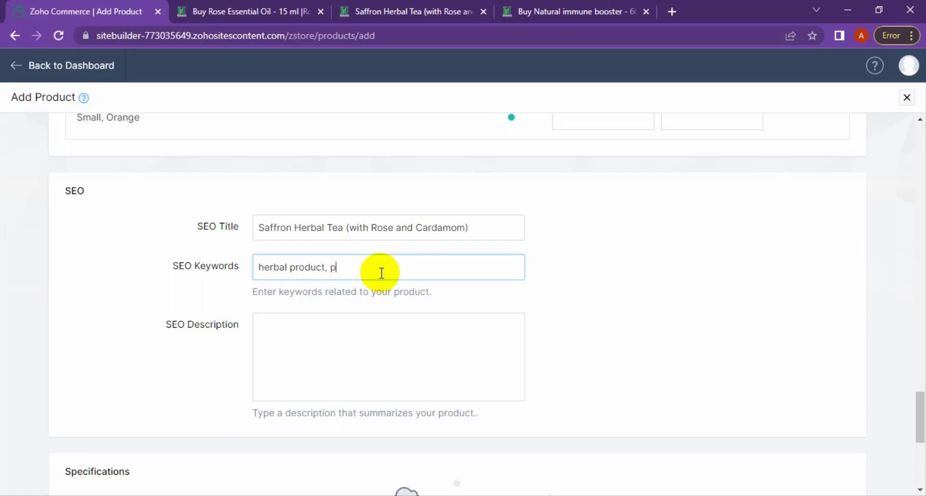
pyautogui.write('ur')
pyautogui.write('e prod')
pyautogui.write('uct, indian ')
pyautogui.write('herba')
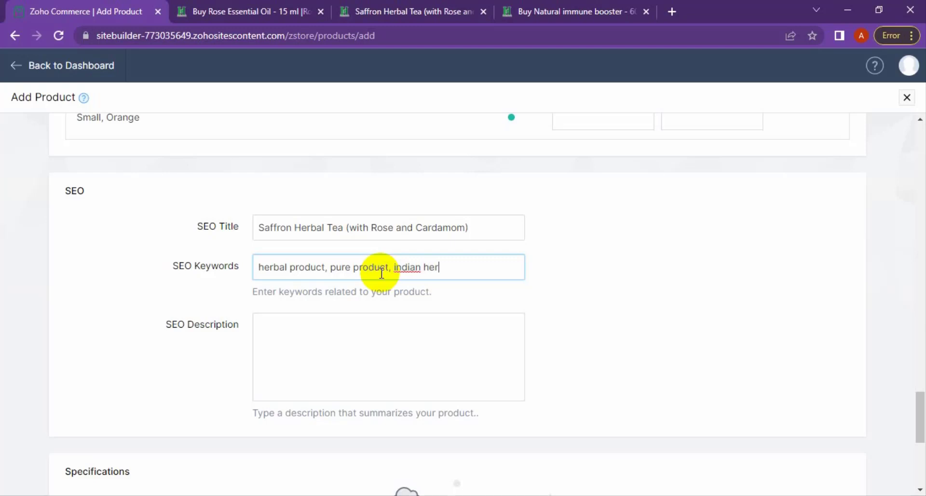
pyautogui.write('l product')
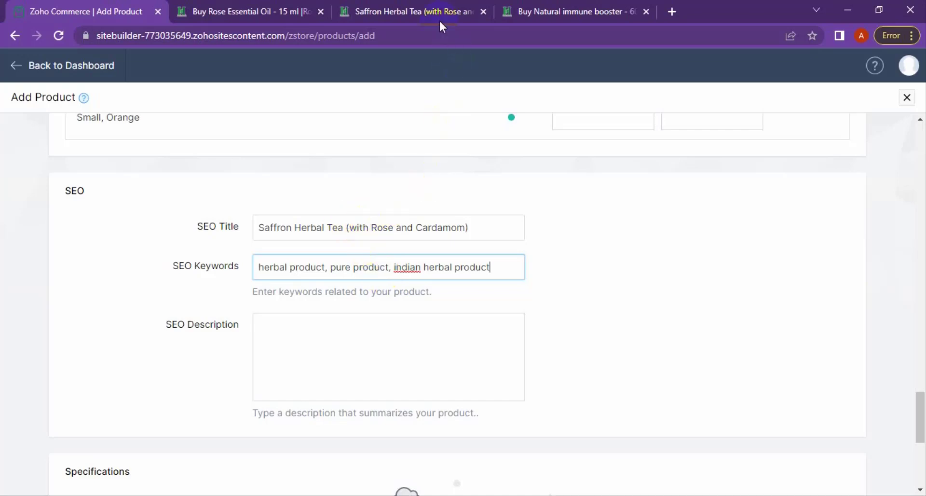
# Copy the full description paragraph from the herbeday.com Saffron Herbal Tea page into the SEO description
pyautogui.click(410, 10)
pyautogui.tripleClick(563, 301)
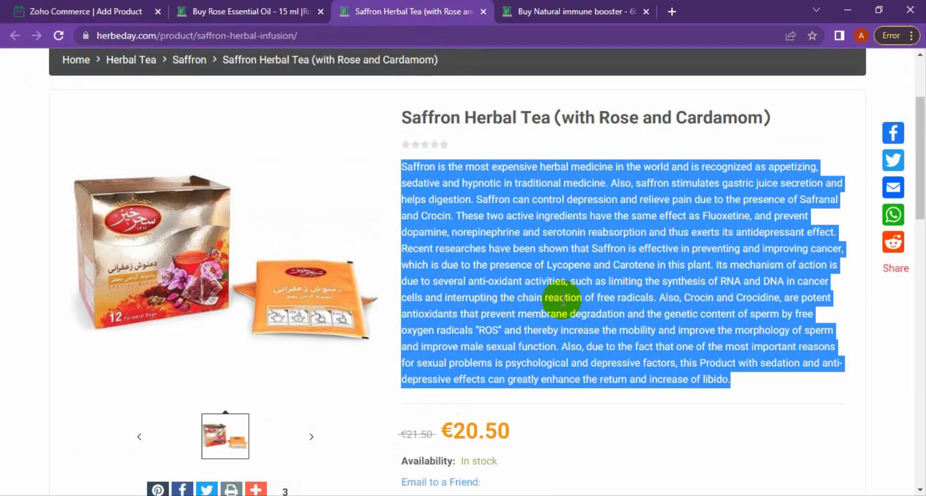
pyautogui.click(36, 9)
pyautogui.click(363, 358)
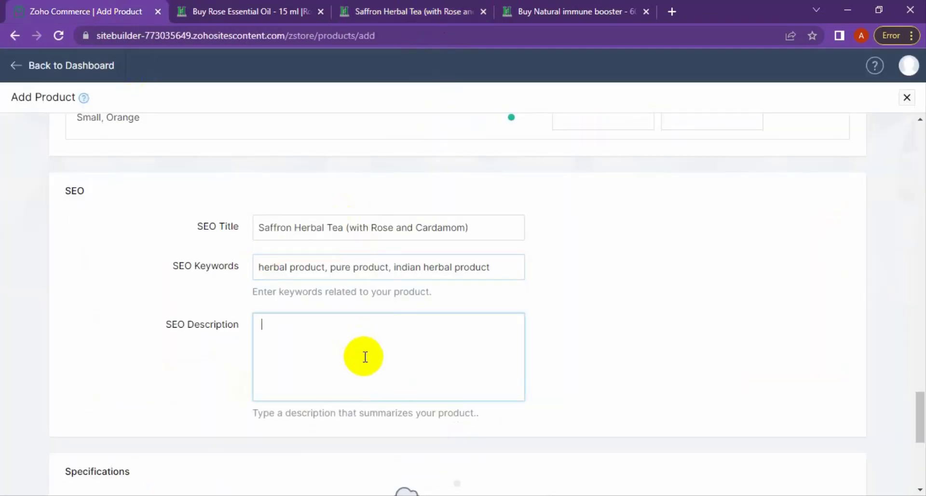
pyautogui.hotkey('ctrl', 'v')
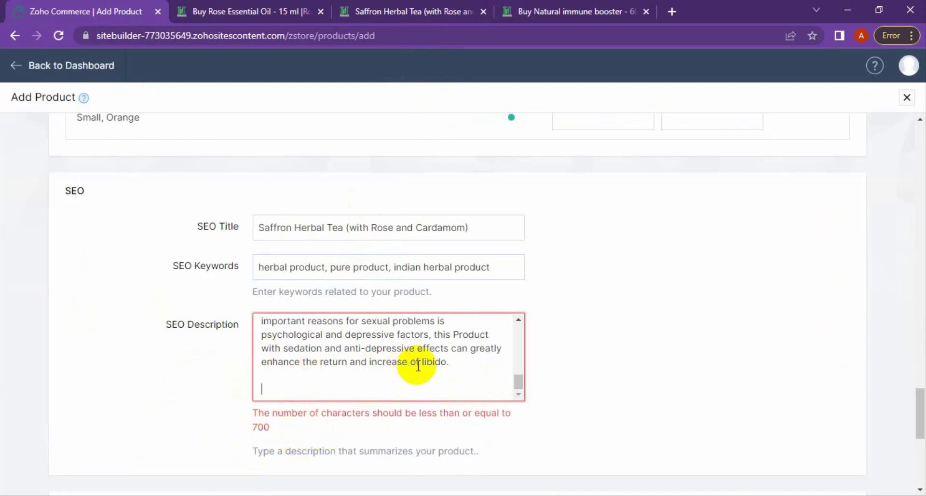
# Shorten the SEO description by deleting everything after "hypnotic in traditional medicine. Also, saffron"
pyautogui.scroll(2, 420, 362)
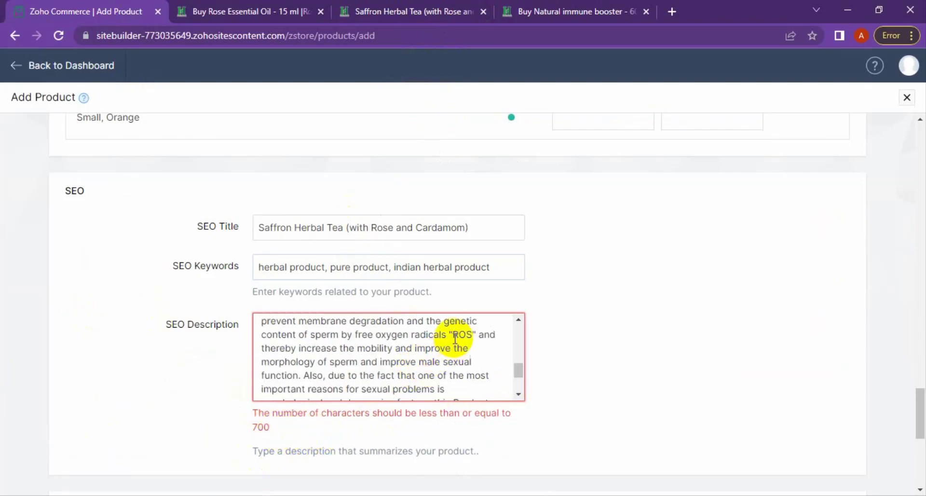
pyautogui.moveTo(452, 334); pyautogui.dragTo(491, 402)
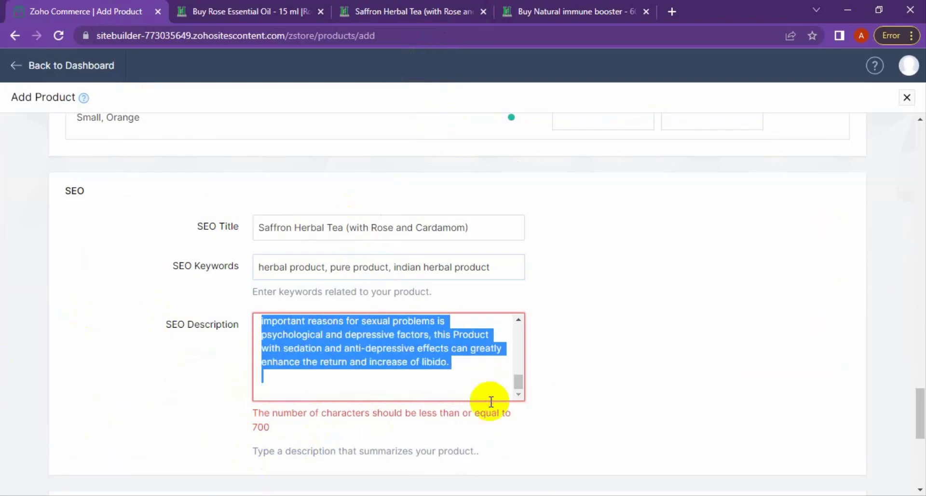
pyautogui.press('BackSpace')
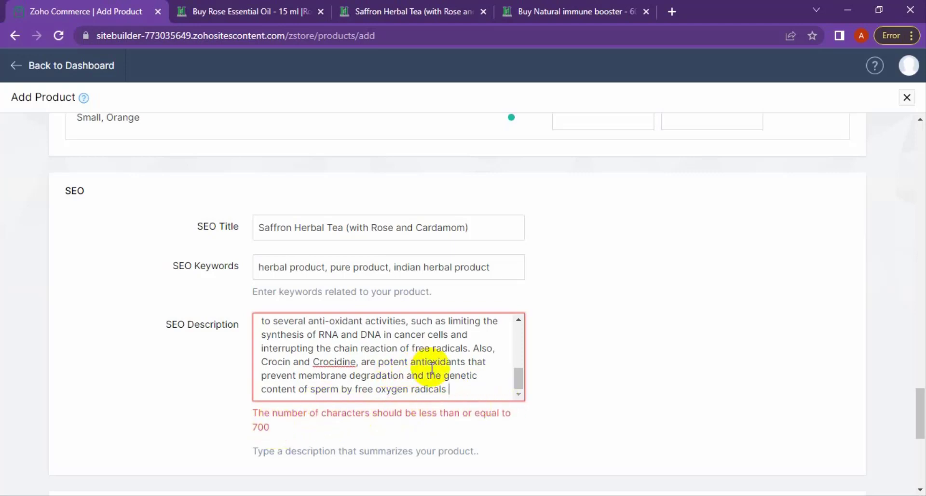
pyautogui.scroll(5, 377, 363)
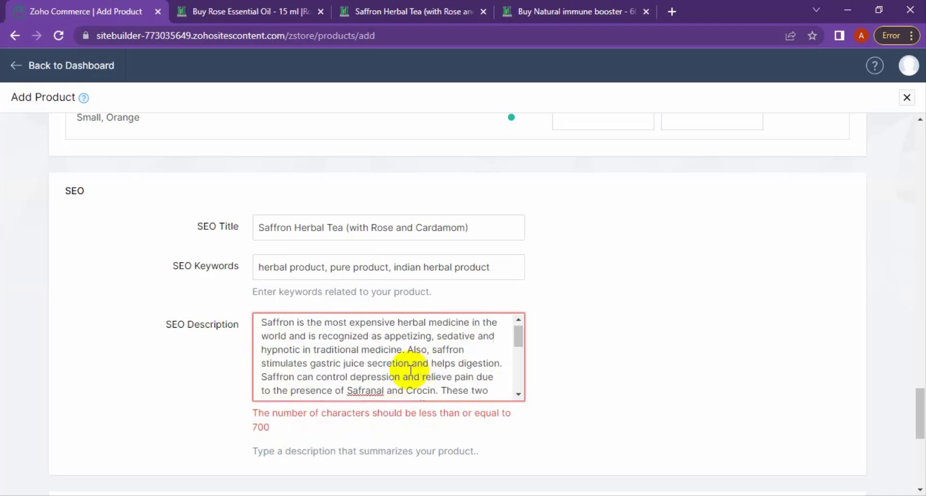
pyautogui.moveTo(467, 351); pyautogui.dragTo(490, 395)
pyautogui.press('BackSpace')
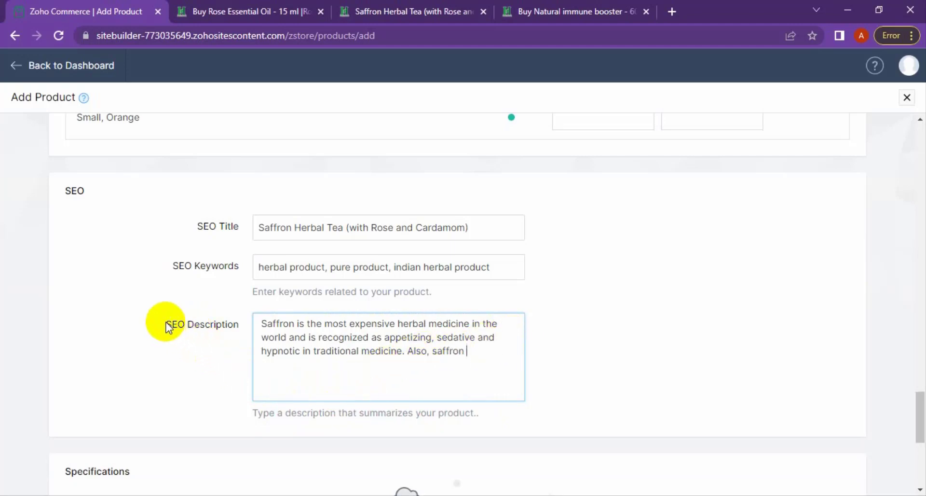
pyautogui.moveTo(166, 323); pyautogui.dragTo(242, 324)
pyautogui.moveTo(172, 265); pyautogui.dragTo(228, 266)
pyautogui.click(500, 270)
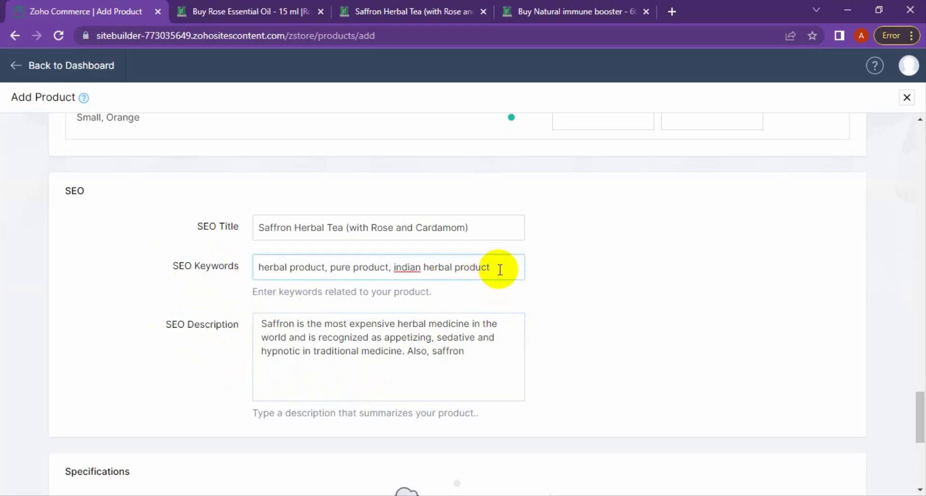
# Review the SEO title and keywords and the Specifications section at the end of the product form
pyautogui.tripleClick(500, 269)
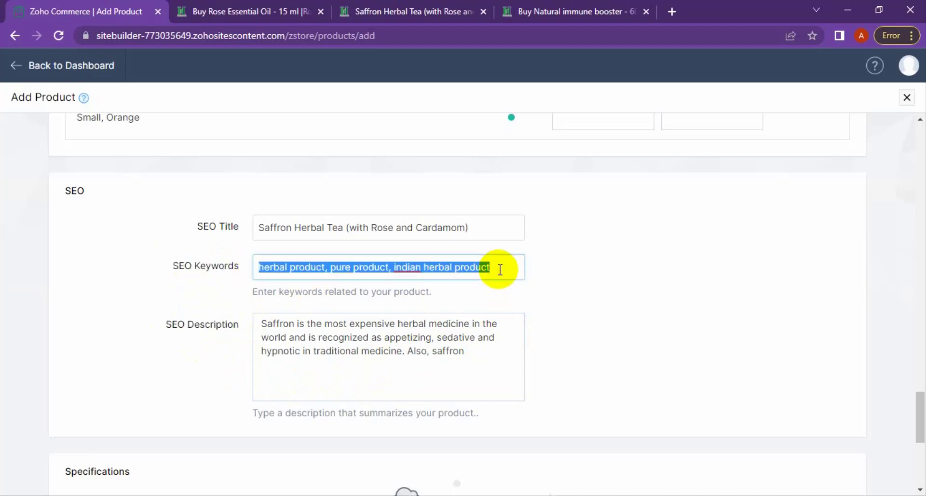
pyautogui.tripleClick(265, 228)
pyautogui.scroll(-4, 431, 346)
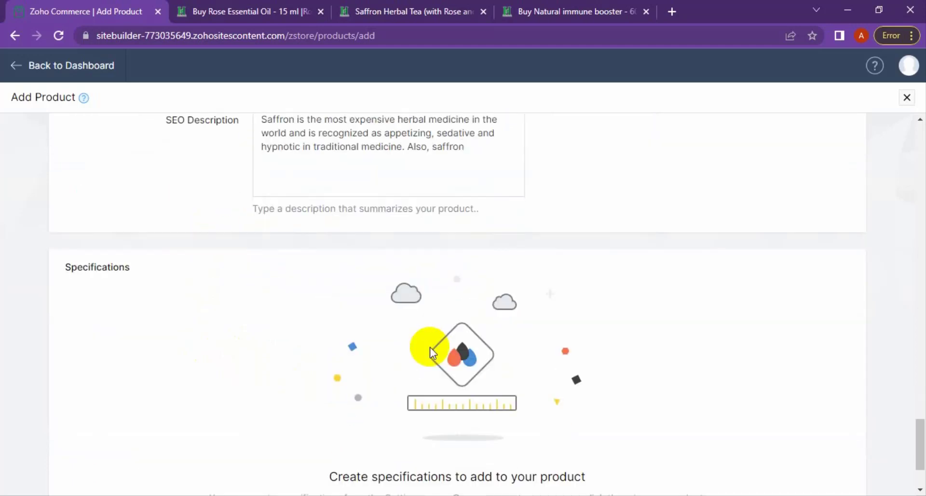
pyautogui.scroll(-2, 430, 346)
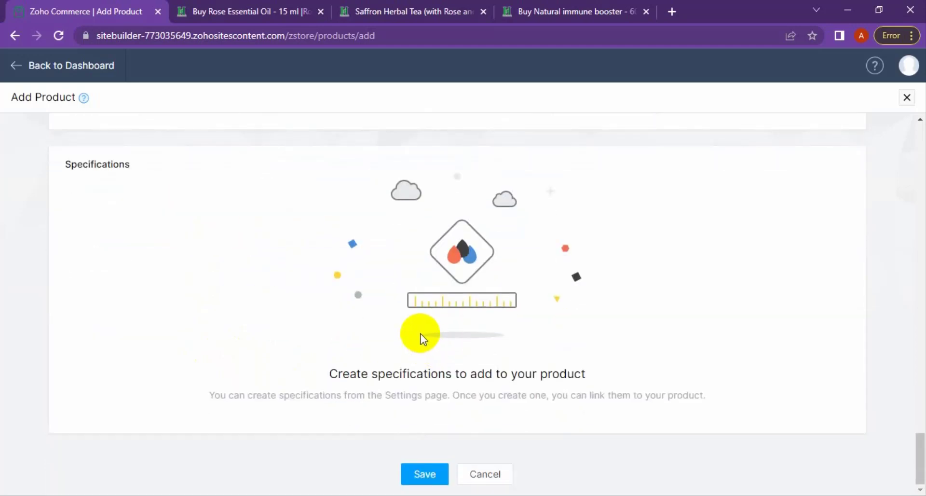
pyautogui.tripleClick(425, 368)
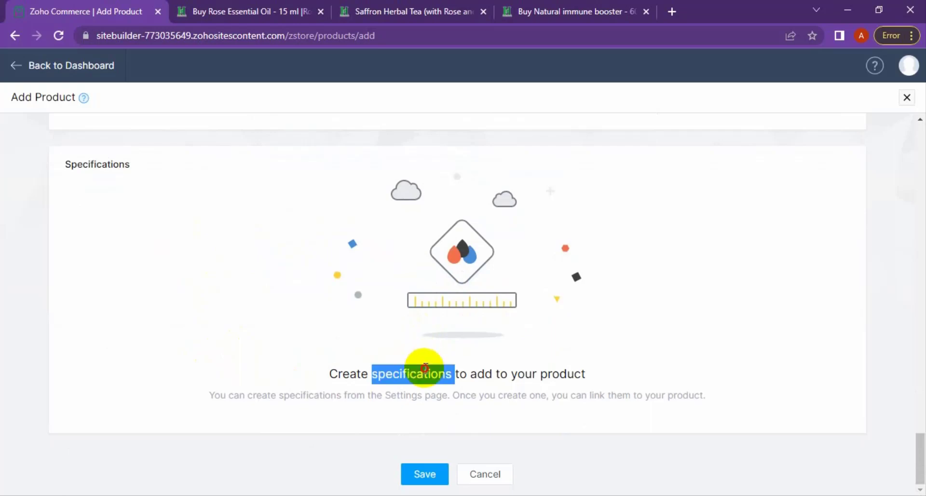
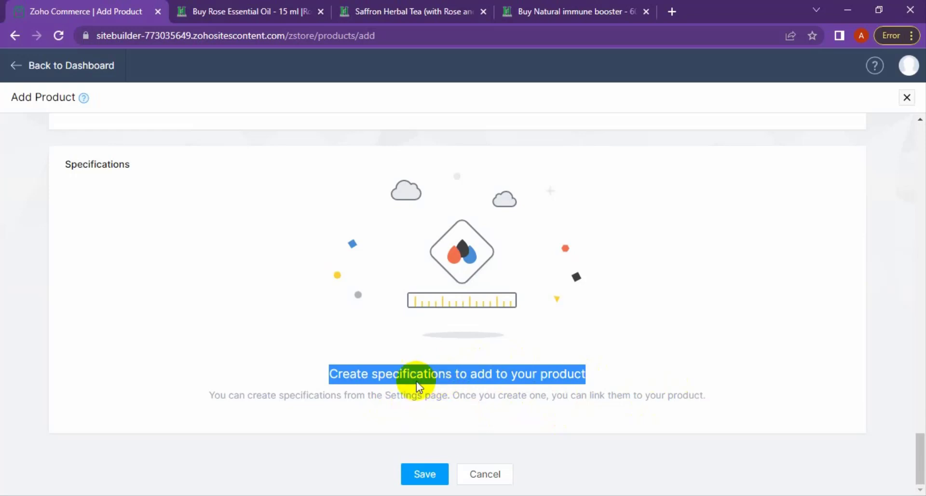
pyautogui.tripleClick(402, 393)
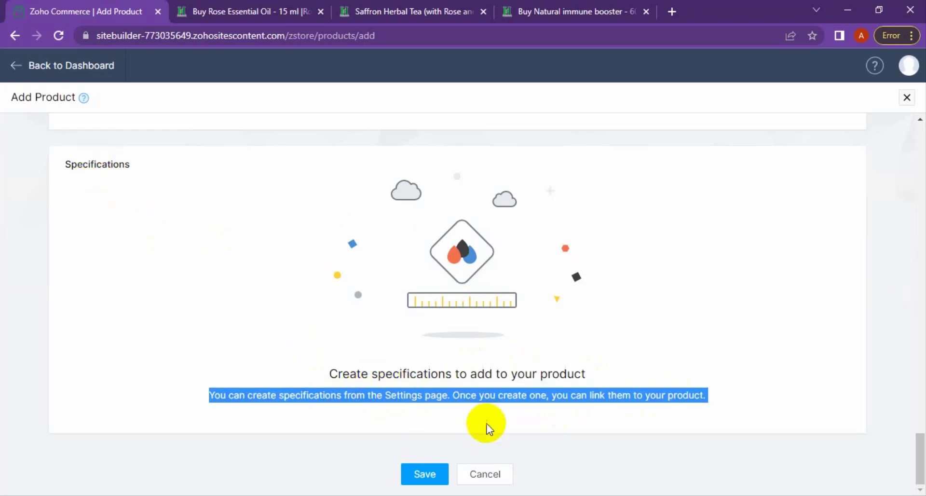
# Enable the On Sale badge for the product
pyautogui.click(429, 474)
pyautogui.scroll(15, 594, 337)
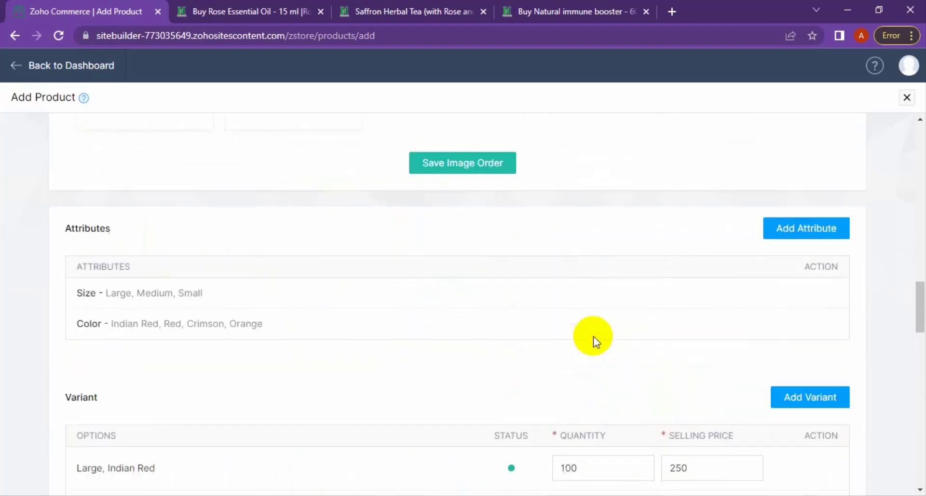
pyautogui.scroll(-5, 593, 336)
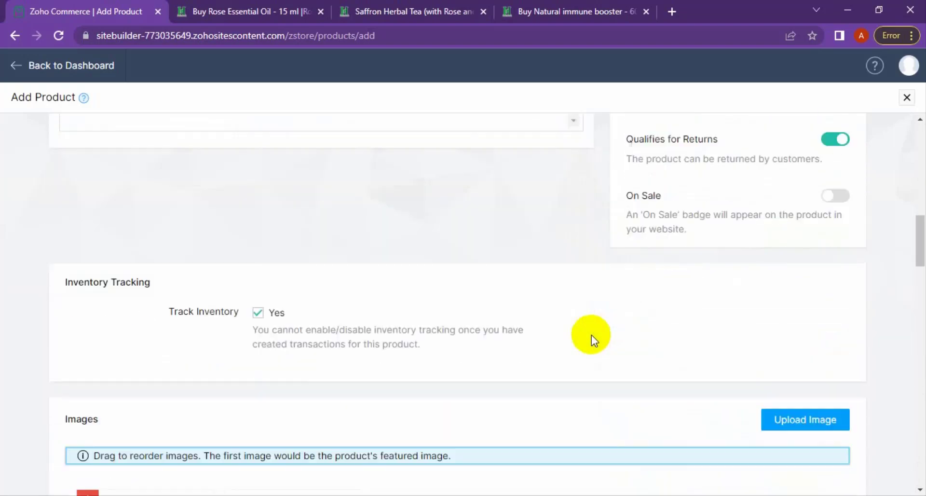
pyautogui.click(838, 204)
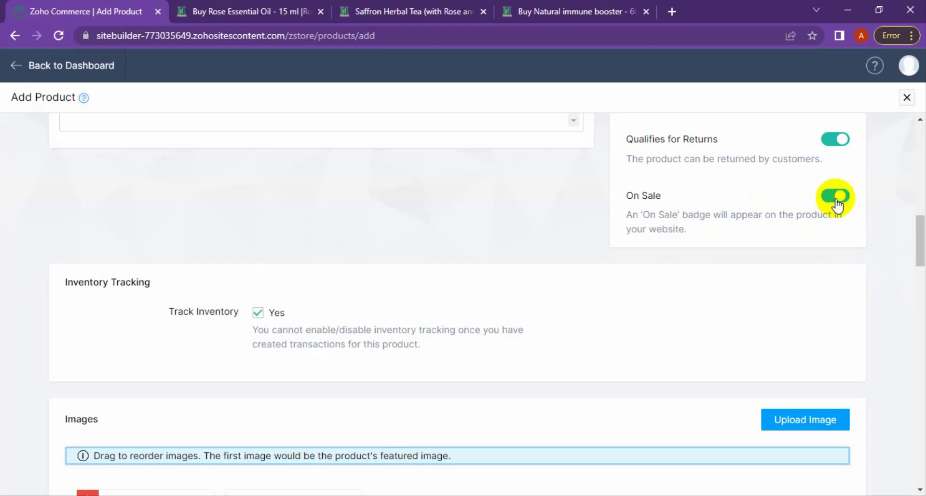
# Paste the copied saffron description paragraph into the empty Product Details field
pyautogui.scroll(10, 723, 259)
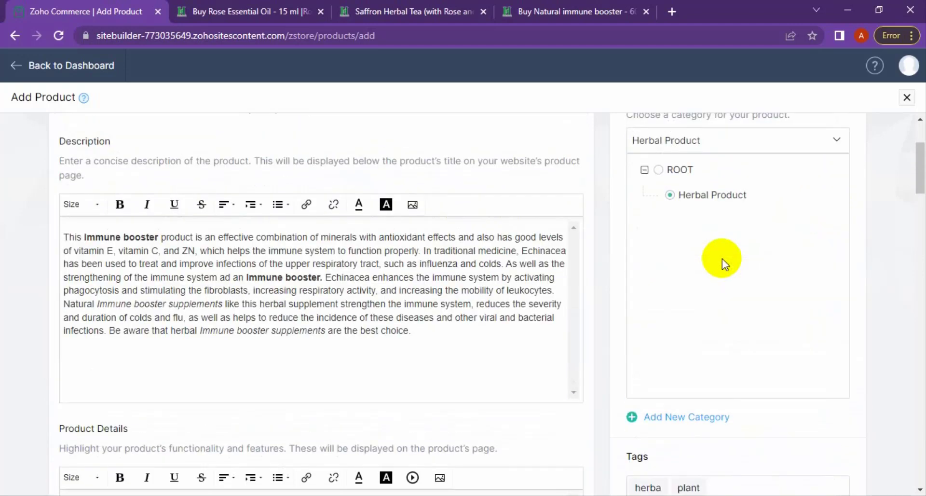
pyautogui.scroll(3, 723, 259)
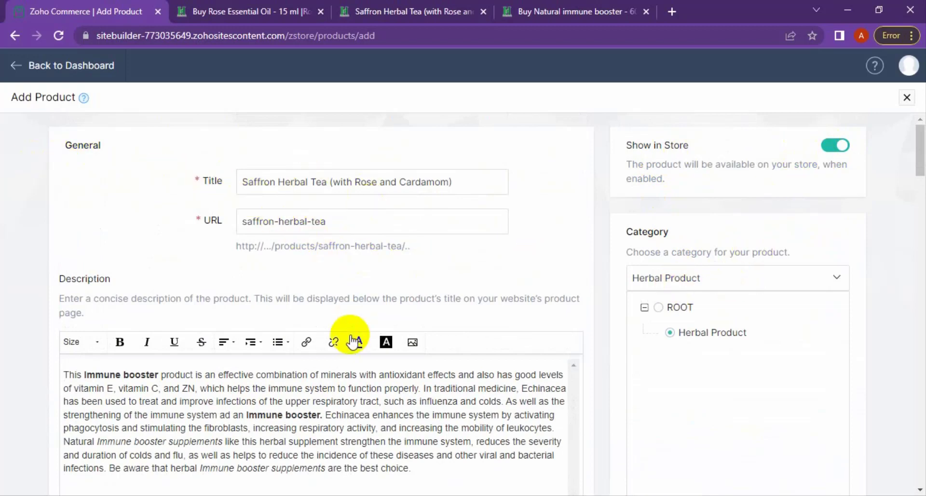
pyautogui.scroll(-3, 354, 341)
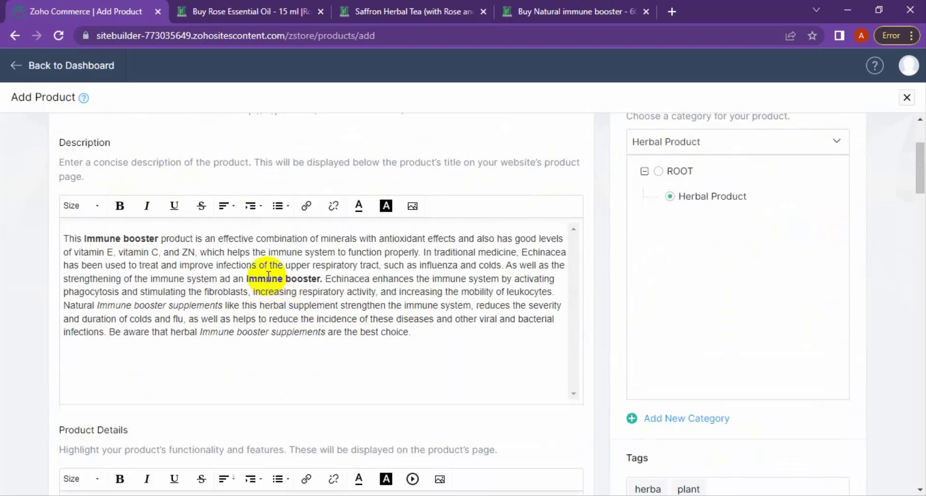
pyautogui.hotkey('ctrl', 'a')
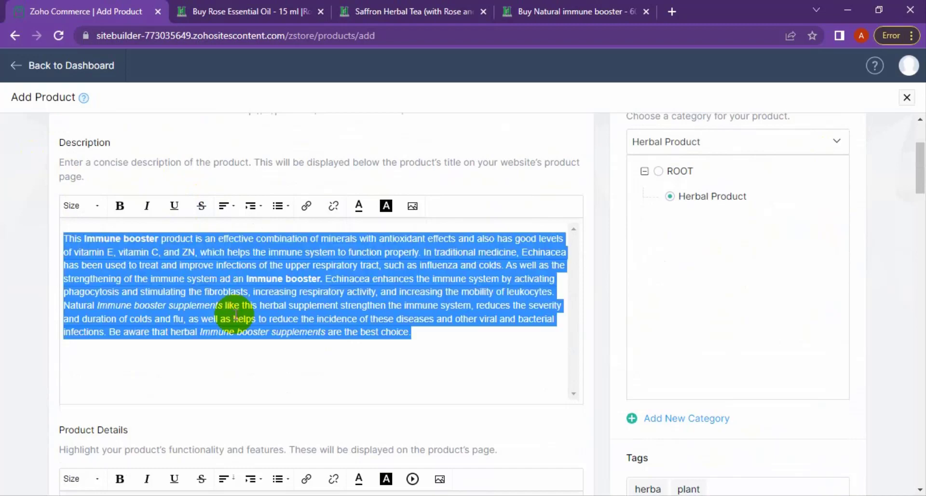
pyautogui.scroll(-4, 354, 314)
pyautogui.click(255, 330)
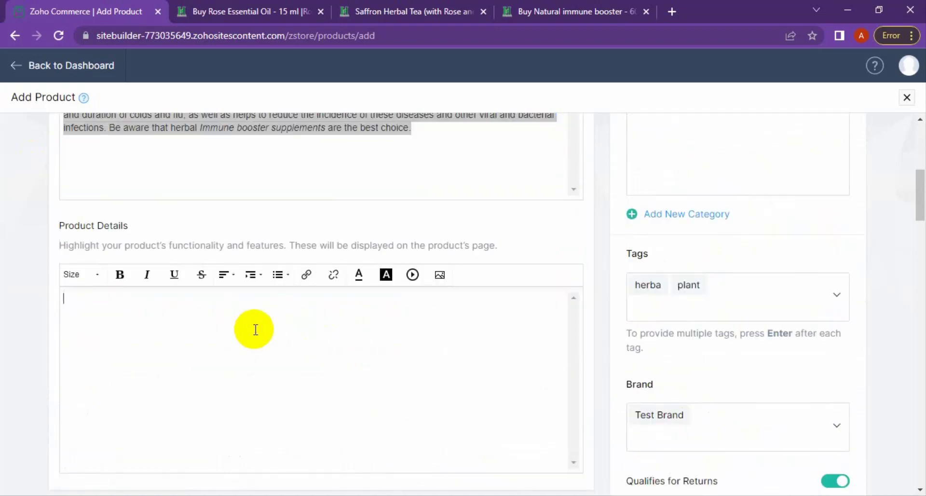
pyautogui.scroll(4, 321, 338)
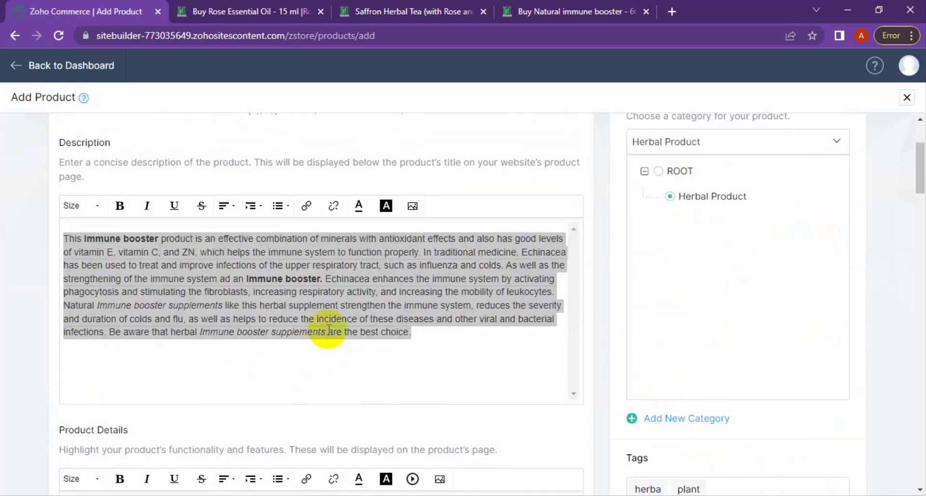
pyautogui.scroll(-4, 328, 331)
pyautogui.hotkey('ctrl', 'v')
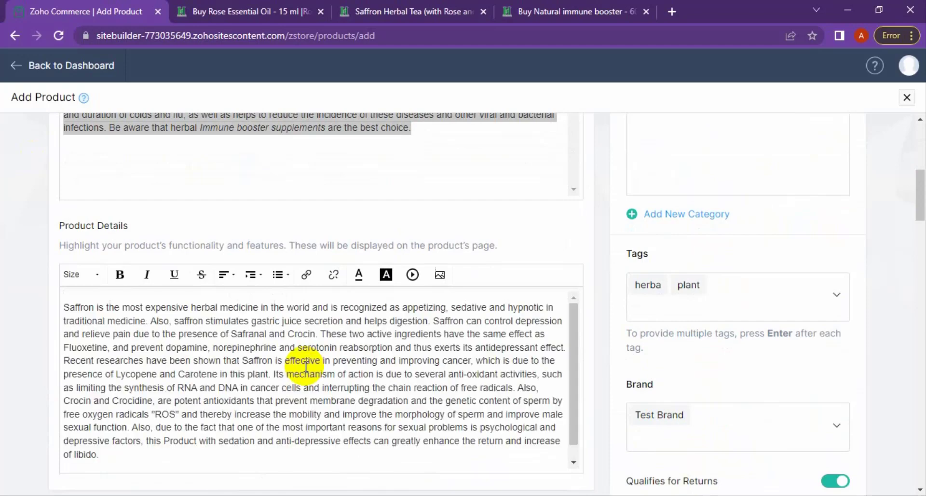
# Shorten the product description by deleting everything after "such as influenza and colds."
pyautogui.scroll(4, 308, 362)
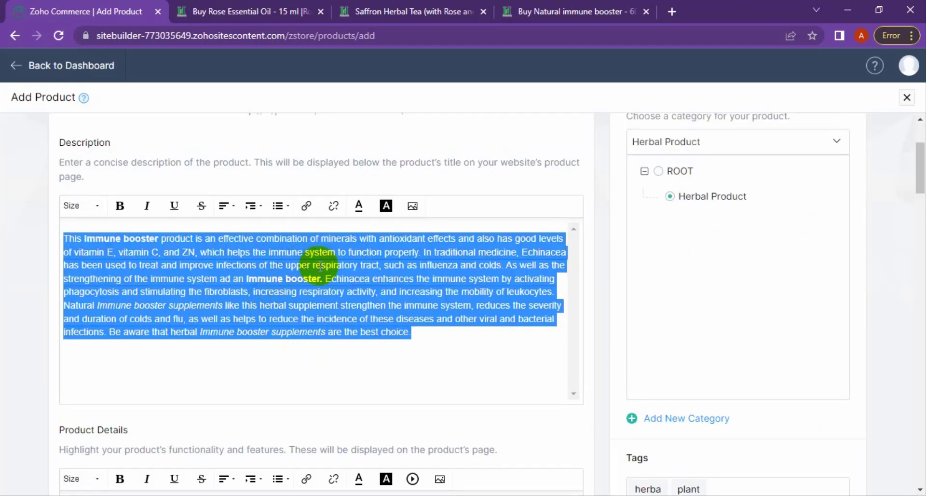
pyautogui.click(472, 360)
pyautogui.moveTo(505, 266); pyautogui.dragTo(529, 329)
pyautogui.press('BackSpace')
pyautogui.scroll(-4, 505, 348)
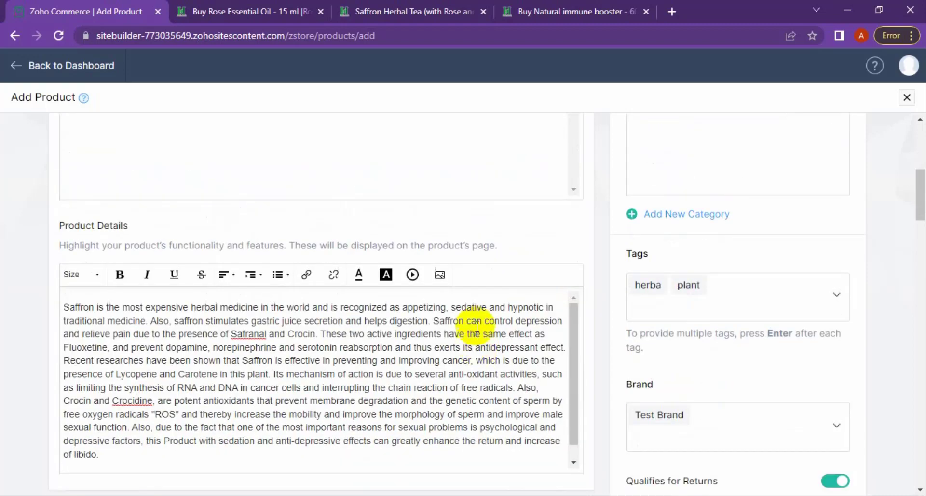
pyautogui.click(364, 346)
# Review the whole product form, including title, URL, descriptions, inventory tracking, images, attributes and variants
pyautogui.scroll(5, 426, 223)
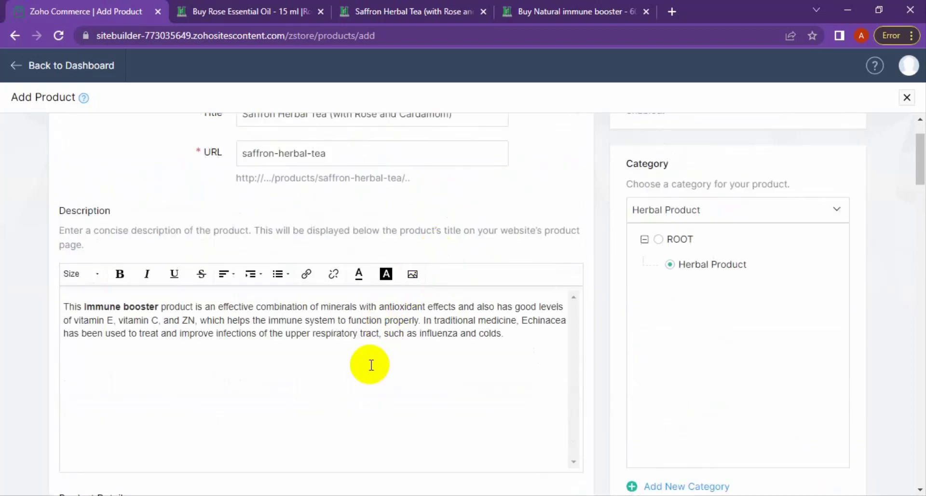
pyautogui.scroll(2, 482, 253)
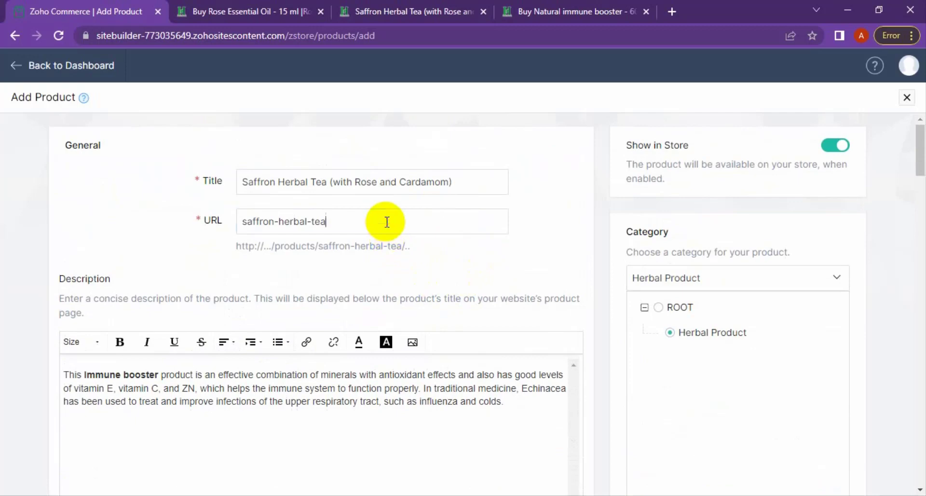
pyautogui.tripleClick(387, 222)
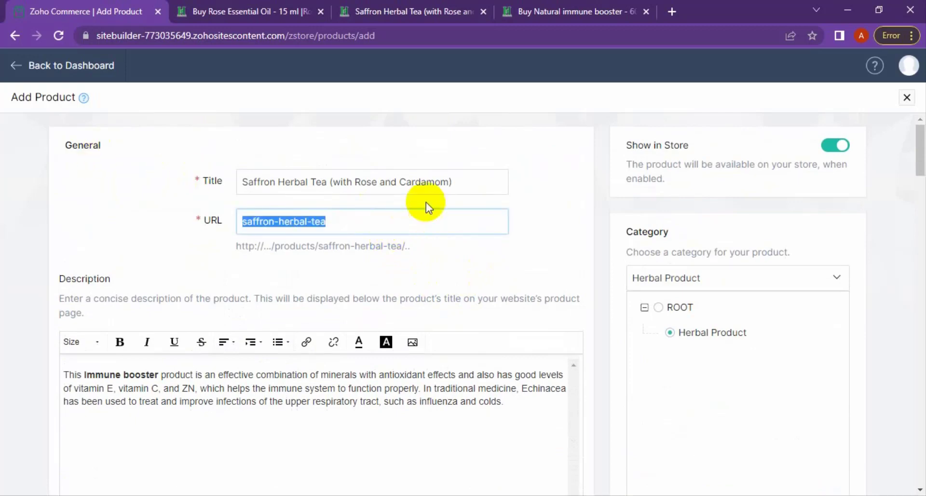
pyautogui.click(392, 180)
pyautogui.tripleClick(392, 178)
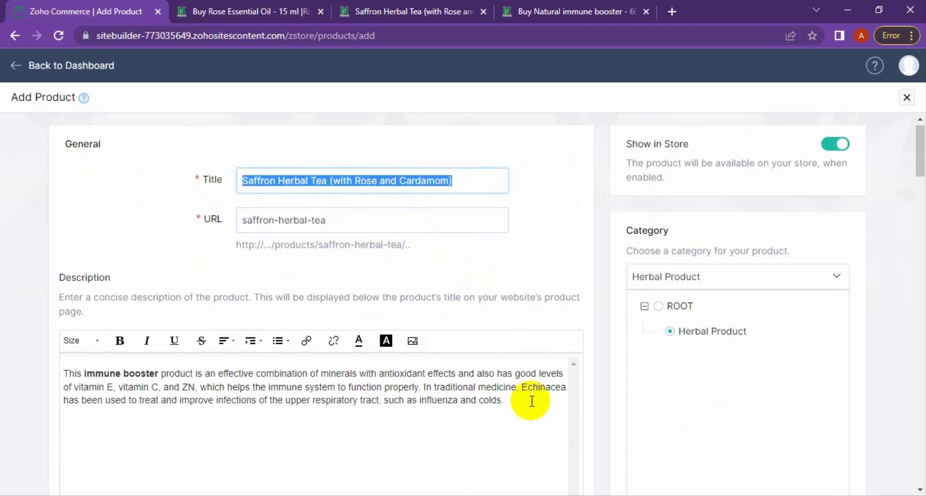
pyautogui.scroll(-4, 530, 402)
pyautogui.scroll(-2, 524, 367)
pyautogui.scroll(-1, 559, 366)
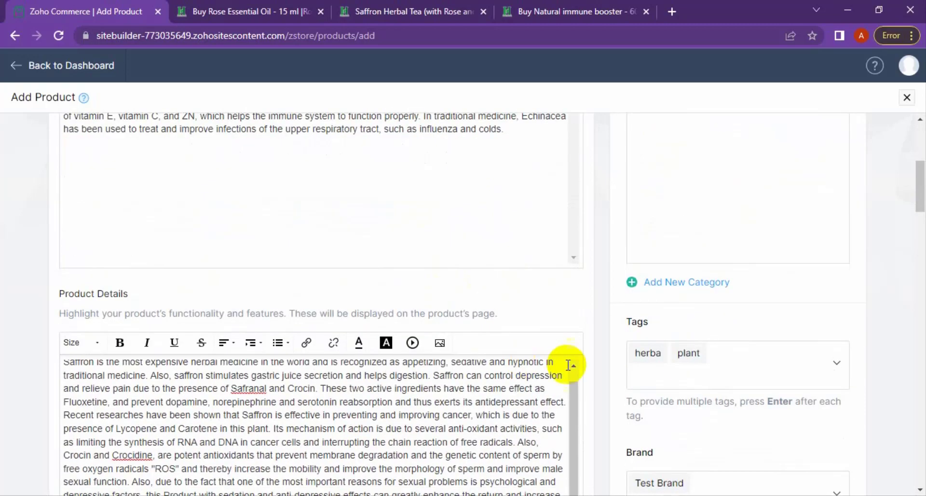
pyautogui.scroll(6, 694, 337)
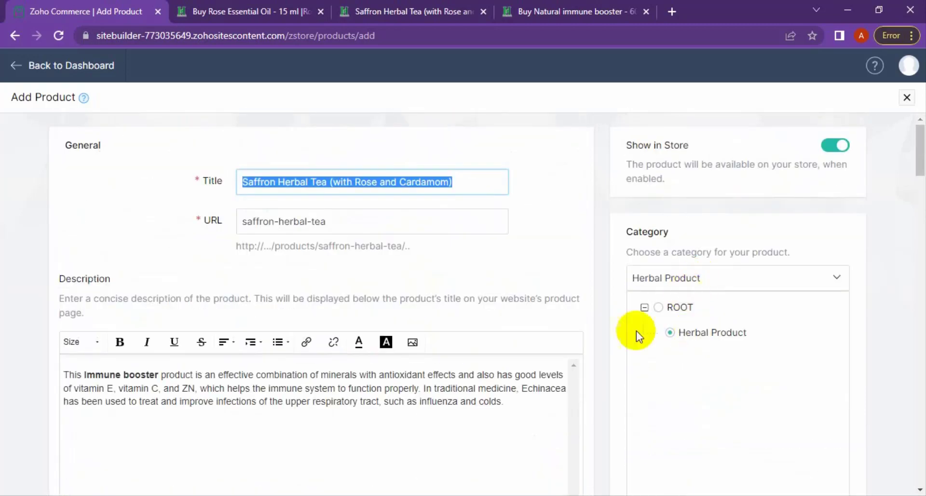
pyautogui.scroll(-12, 636, 331)
pyautogui.scroll(-4, 458, 363)
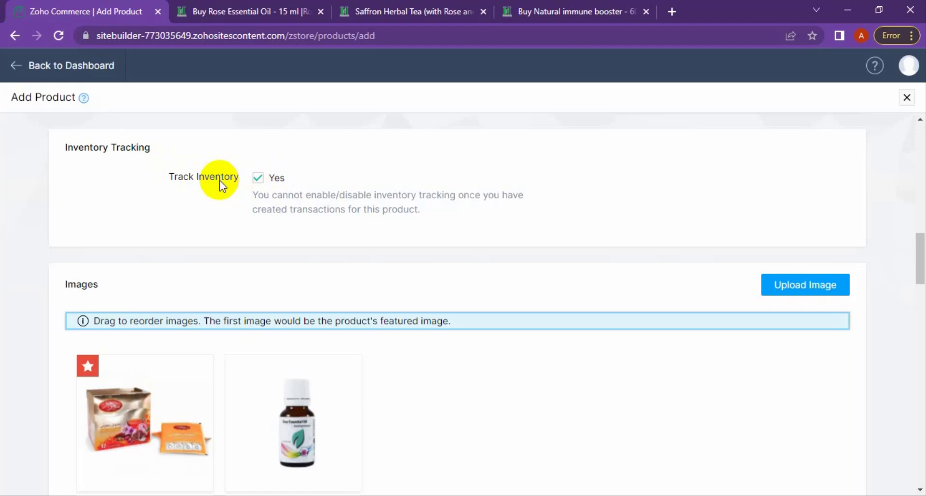
pyautogui.scroll(-4, 624, 400)
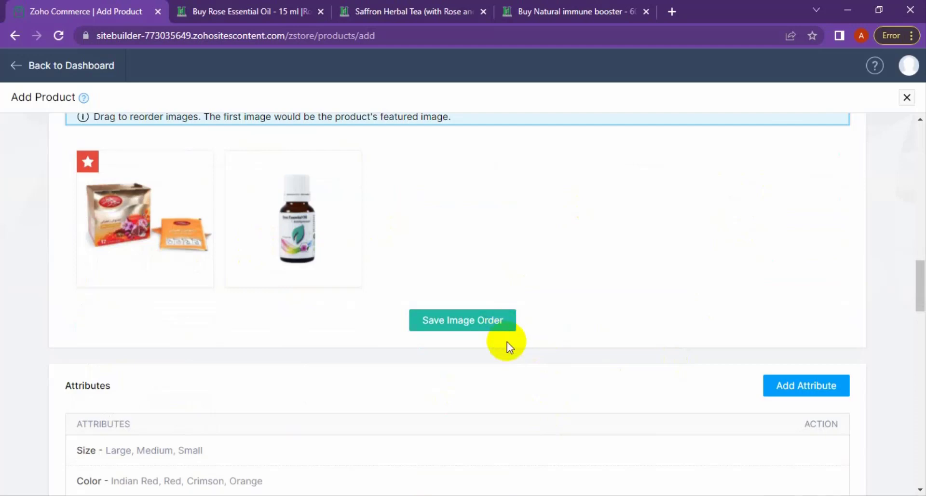
pyautogui.scroll(-4, 507, 341)
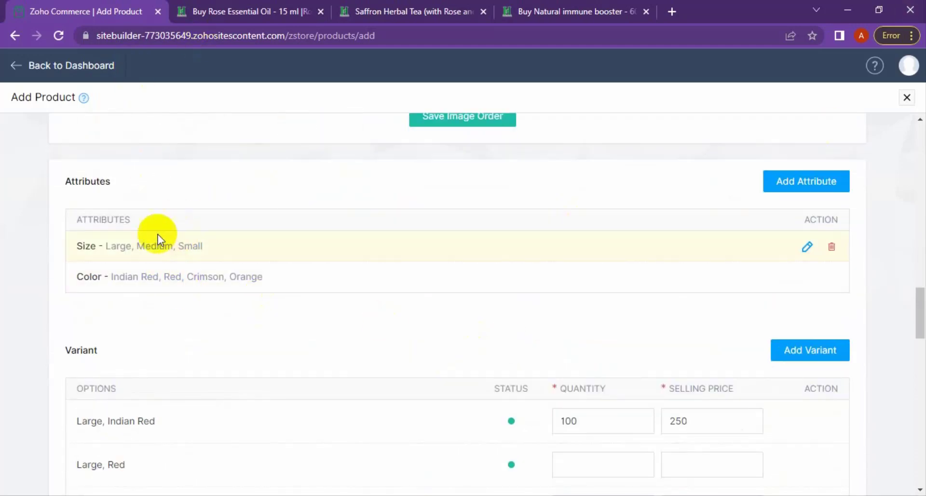
pyautogui.scroll(-4, 439, 365)
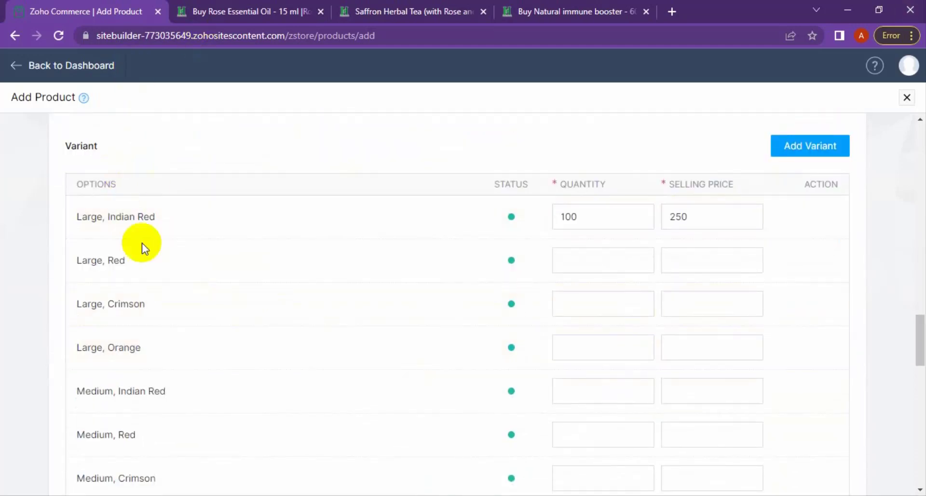
pyautogui.scroll(-15, 181, 321)
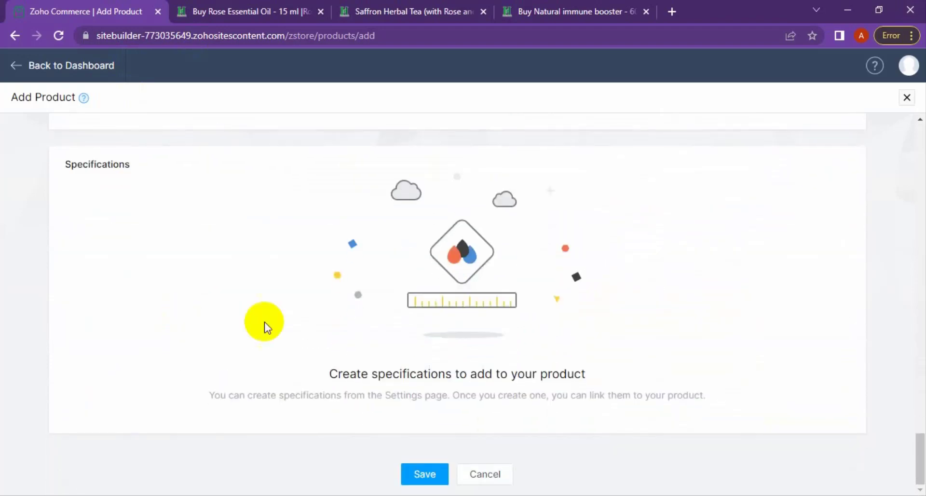
# Try to save the product and examine the validation list below the variants
pyautogui.click(429, 471)
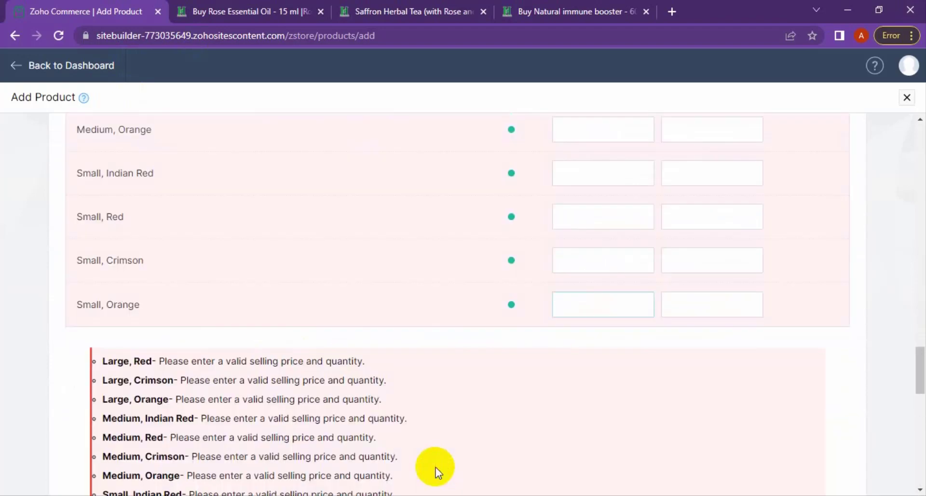
pyautogui.scroll(-4, 392, 386)
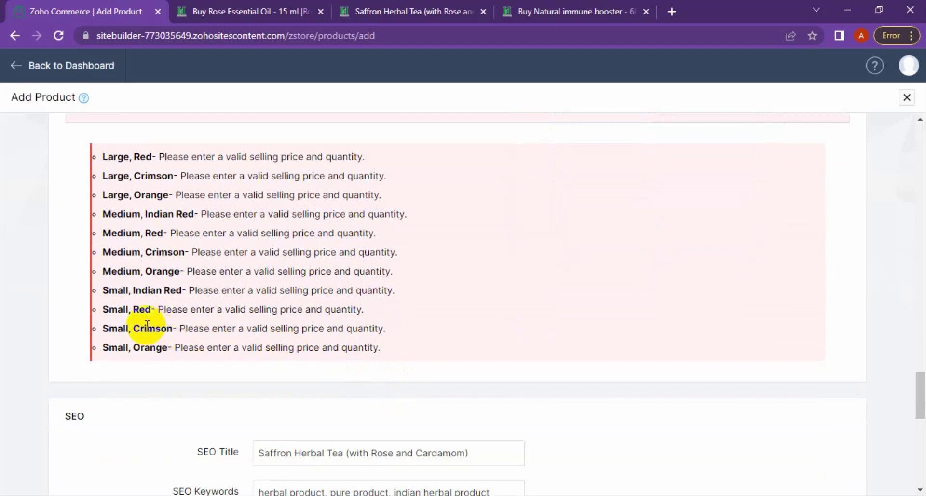
pyautogui.scroll(3, 334, 390)
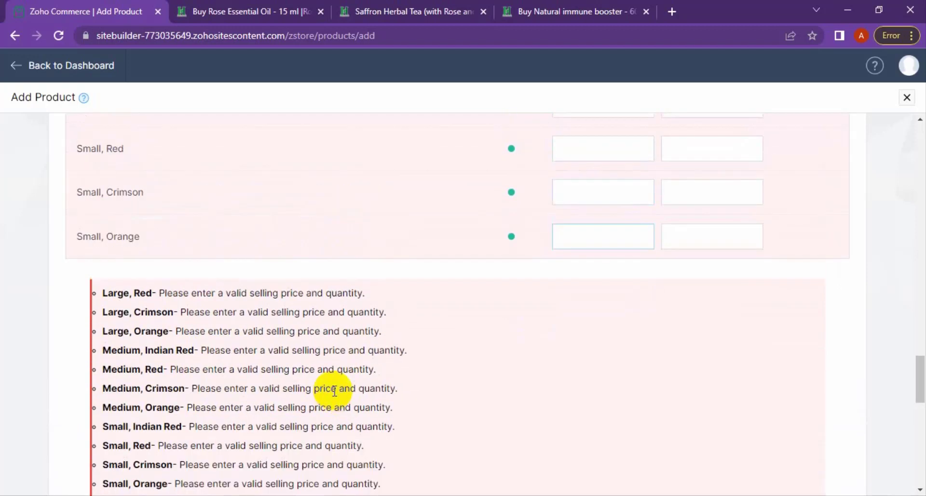
pyautogui.scroll(-3, 333, 391)
# Copy the Large, Indian Red selling price of 250 to the Large, Red, Large, Crimson and Large, Orange variants
pyautogui.scroll(4, 333, 386)
pyautogui.scroll(6, 527, 368)
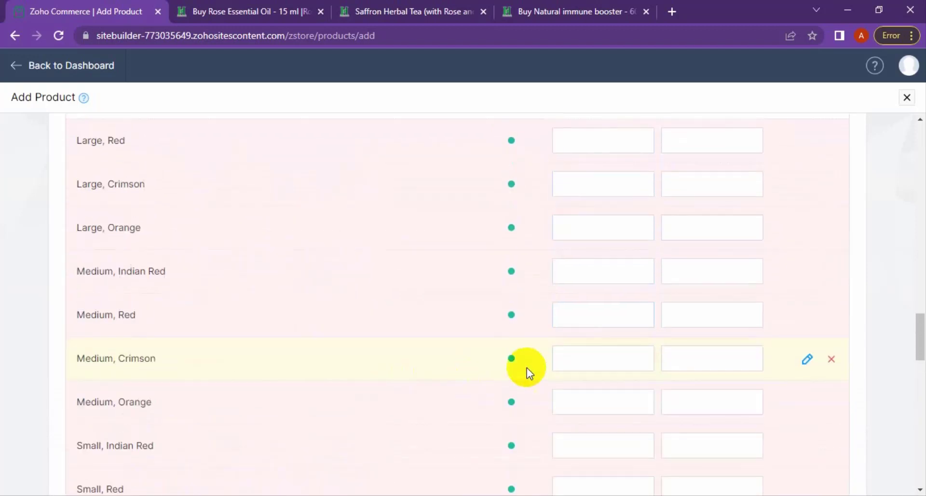
pyautogui.scroll(5, 527, 368)
pyautogui.scroll(-1, 627, 366)
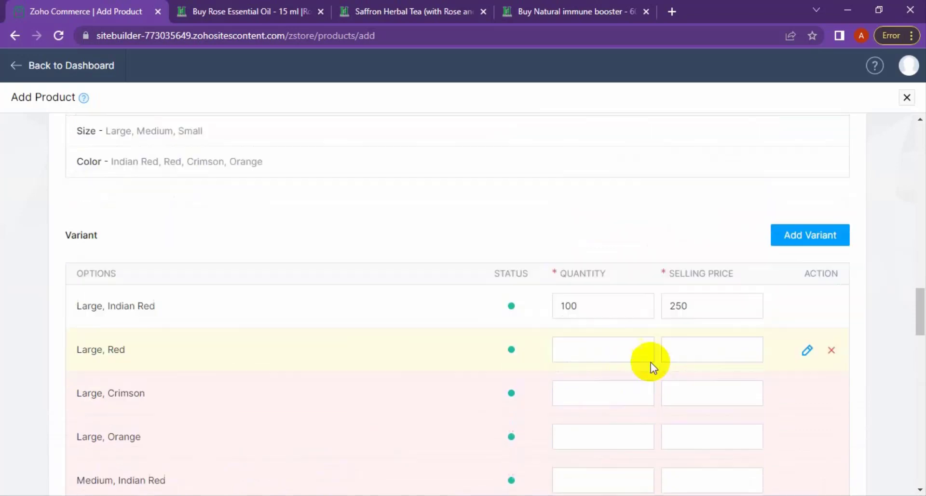
pyautogui.doubleClick(693, 299)
pyautogui.hotkey('ctrl', 'c')
pyautogui.click(697, 344)
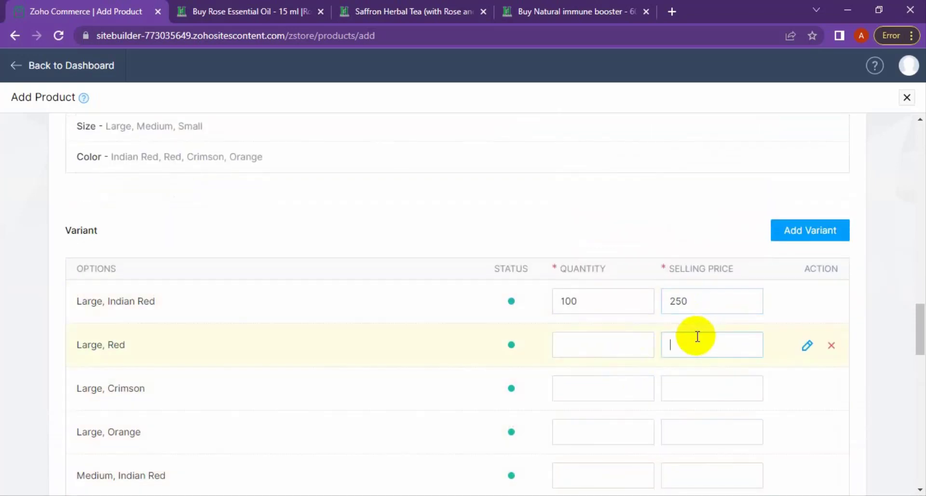
pyautogui.hotkey('ctrl', 'v')
pyautogui.click(702, 384)
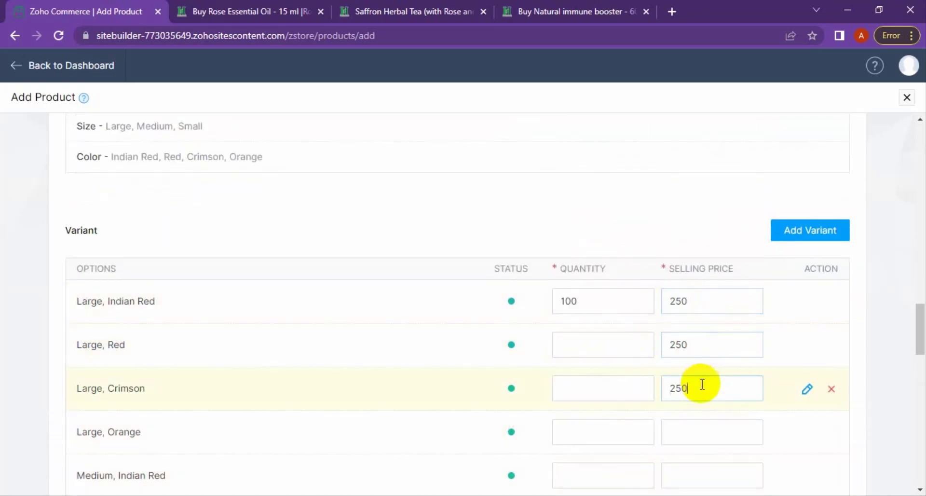
pyautogui.scroll(-4, 702, 385)
pyautogui.hotkey('ctrl', 'v')
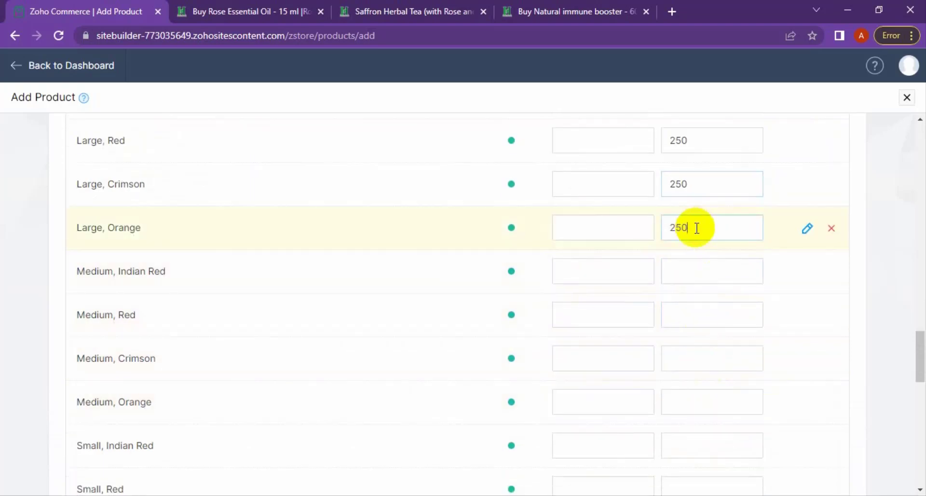
# Set the selling price to 250 for the Medium variants in Indian Red, Red, Crimson and Orange
pyautogui.click(707, 266)
pyautogui.hotkey('ctrl', 'v')
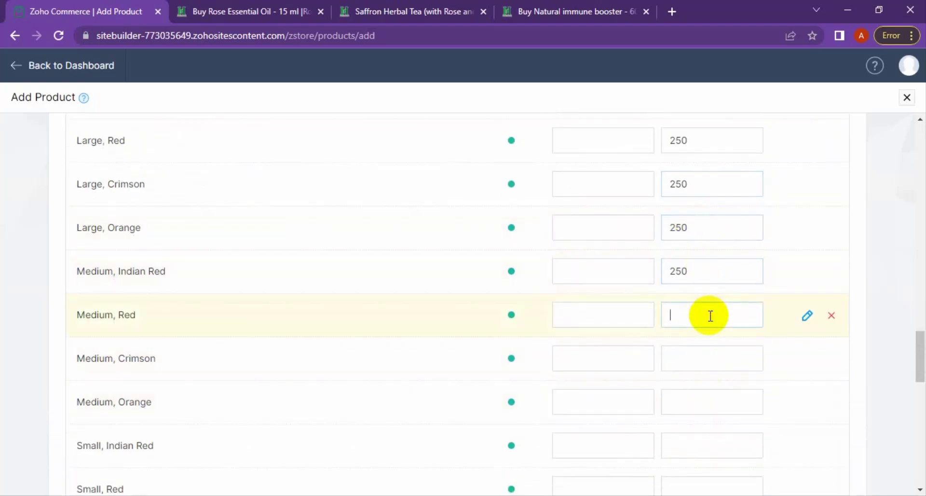
pyautogui.click(714, 356)
pyautogui.hotkey('ctrl', 'v')
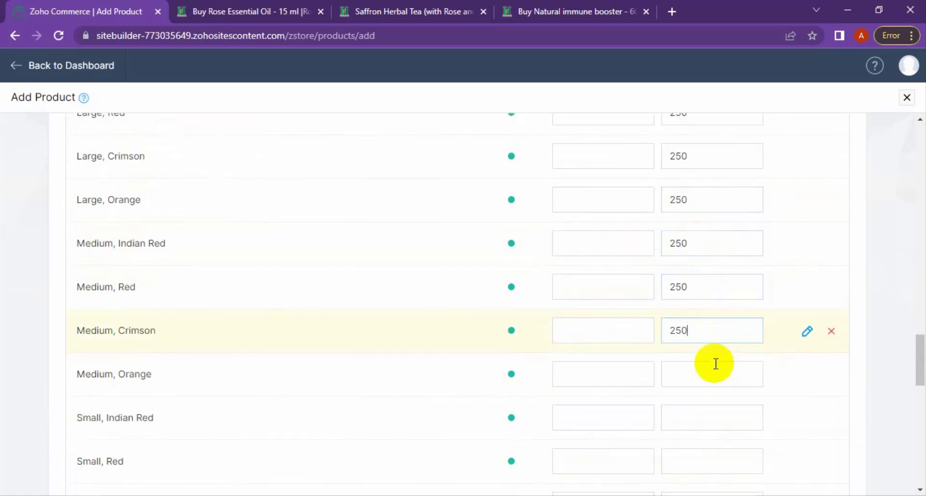
pyautogui.scroll(-4, 714, 364)
pyautogui.click(701, 203)
pyautogui.hotkey('ctrl', 'v')
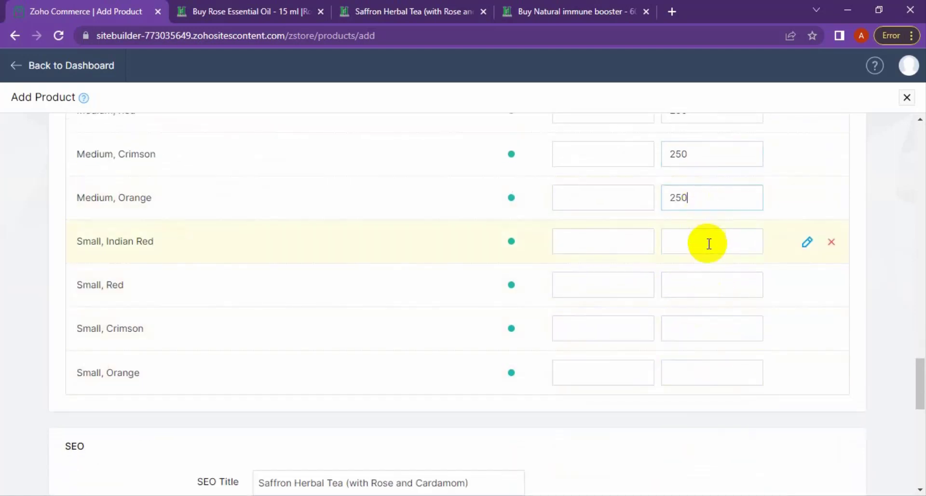
# Fill in a selling price of 250 for the four Small variants: Indian Red, Red, Crimson and Orange
pyautogui.click(709, 245)
pyautogui.click(714, 278)
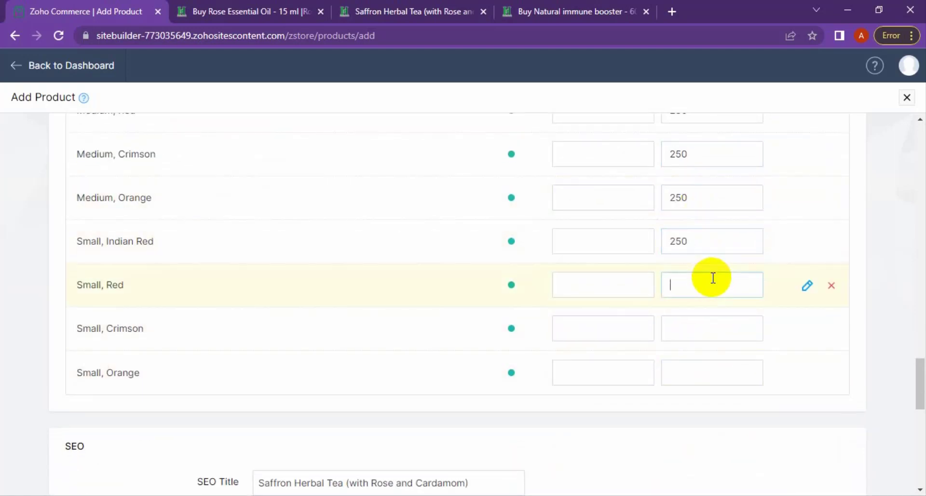
pyautogui.hotkey('ctrl', 'v')
pyautogui.click(717, 326)
pyautogui.hotkey('ctrl', 'v')
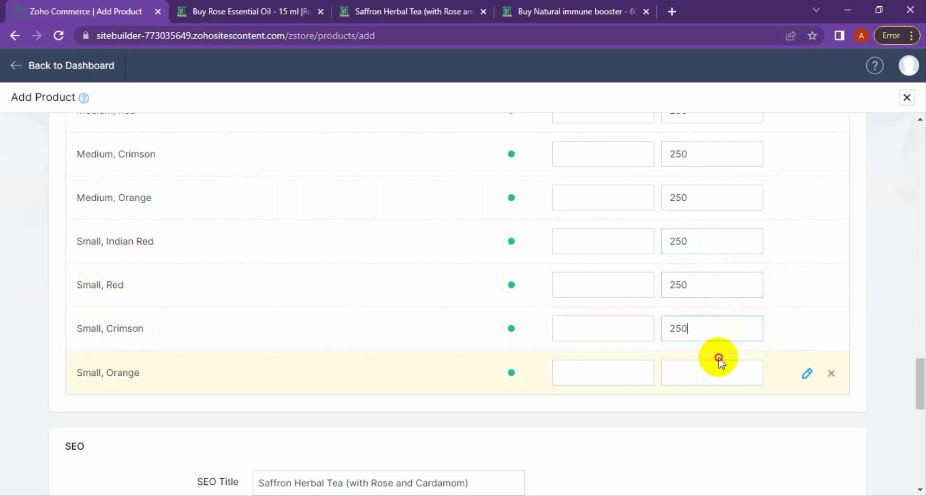
# Set the quantities of the Large variants to 2 for Red, 4 for Crimson and 6 for Orange
pyautogui.scroll(8, 579, 289)
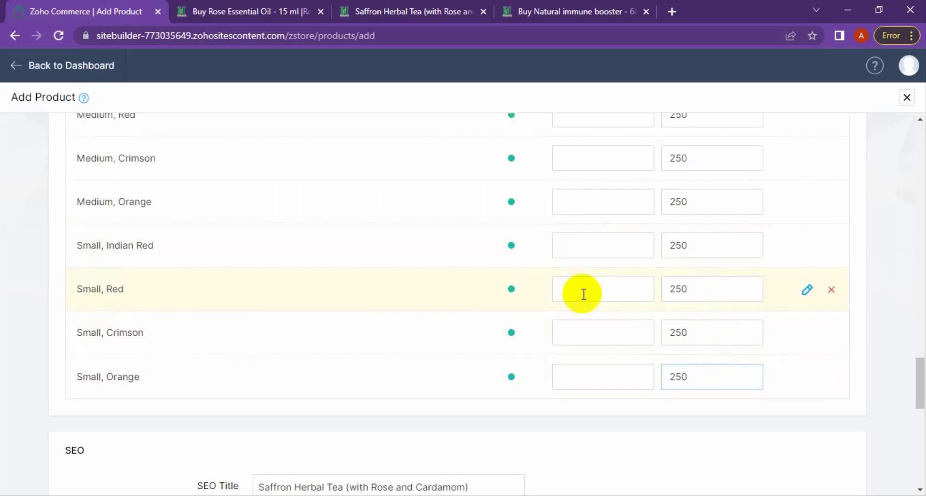
pyautogui.click(592, 300)
pyautogui.hotkey('ctrl', 'a')
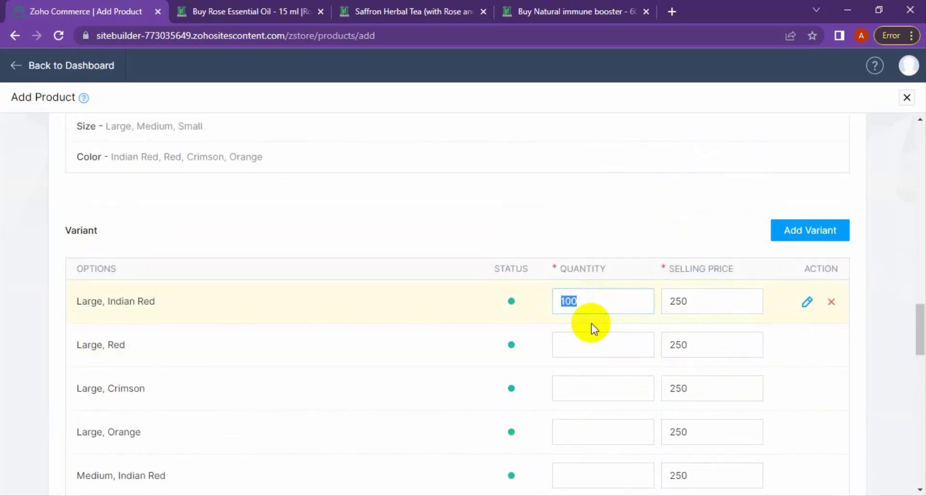
pyautogui.click(593, 336)
pyautogui.write('2')
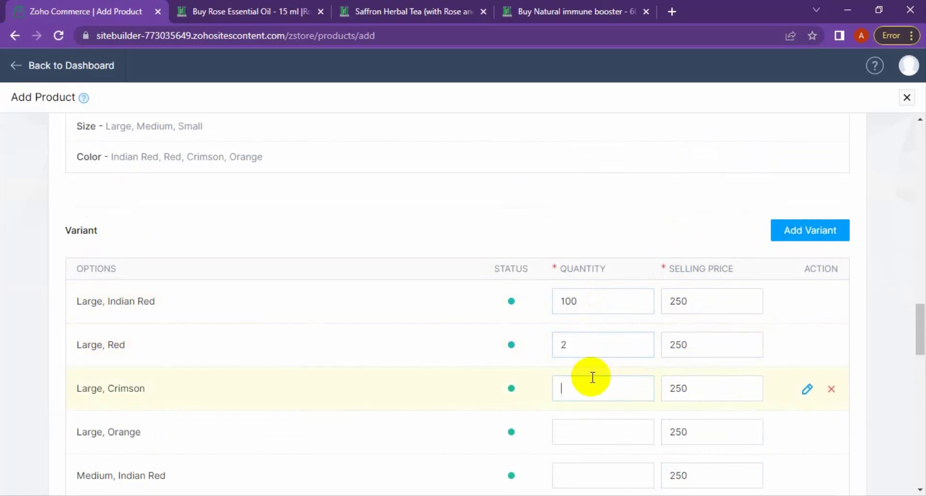
pyautogui.click(593, 377)
pyautogui.write('4')
pyautogui.scroll(-2, 592, 366)
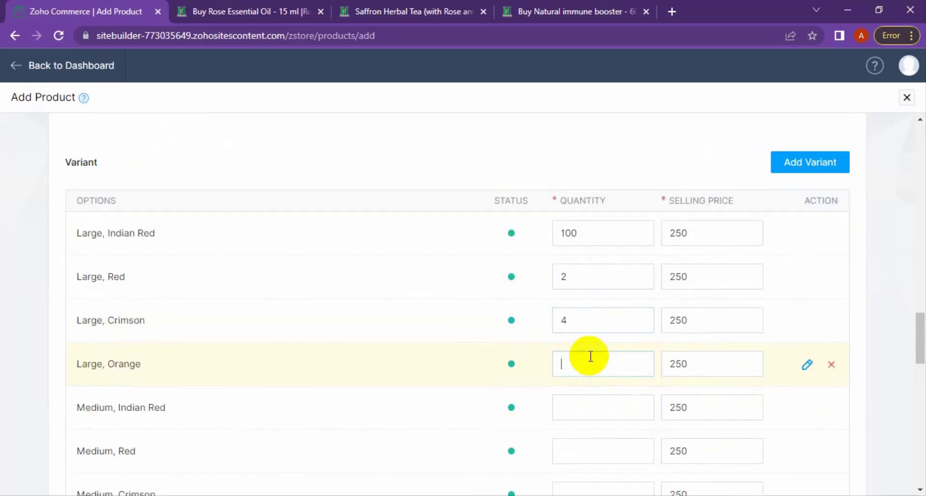
pyautogui.click(591, 356)
pyautogui.write('6')
# Set the Medium variant quantities to 8 for Indian Red, 5 for Red, 4 for Crimson and 3 for Orange
pyautogui.scroll(-4, 591, 362)
pyautogui.click(597, 203)
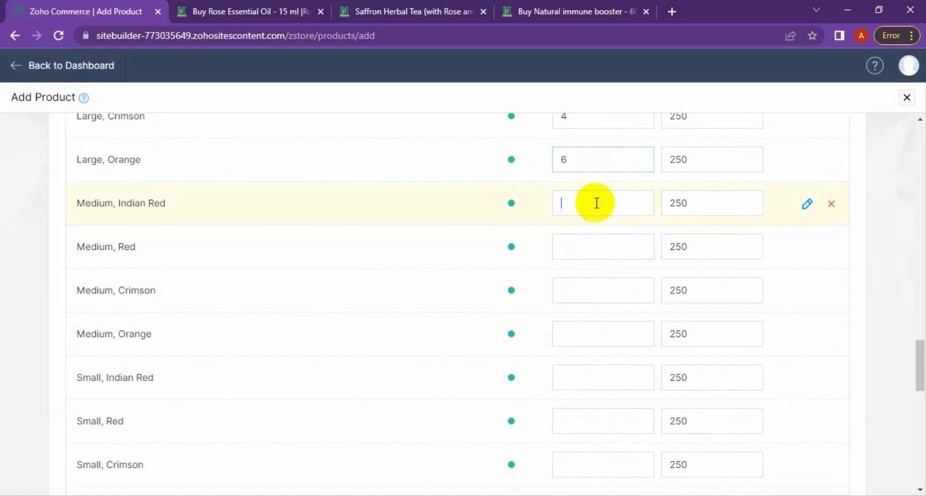
pyautogui.write('8')
pyautogui.click(605, 251)
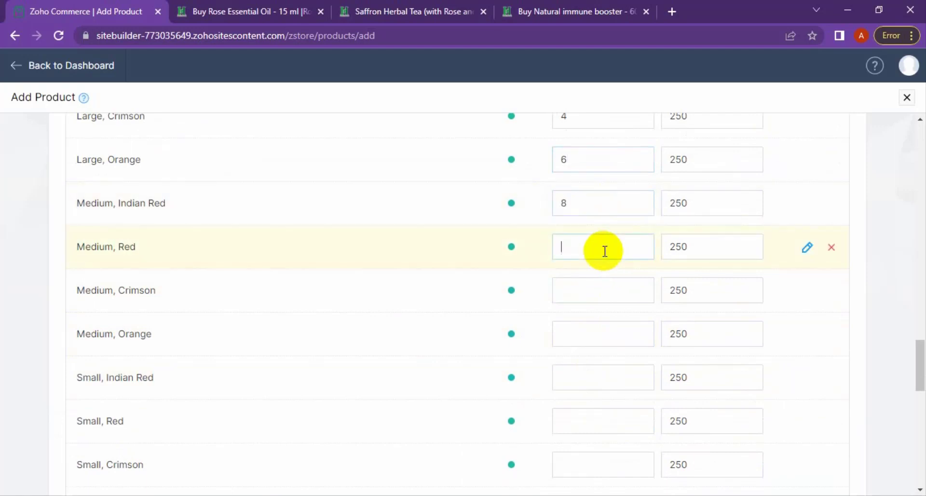
pyautogui.write('5')
pyautogui.click(604, 295)
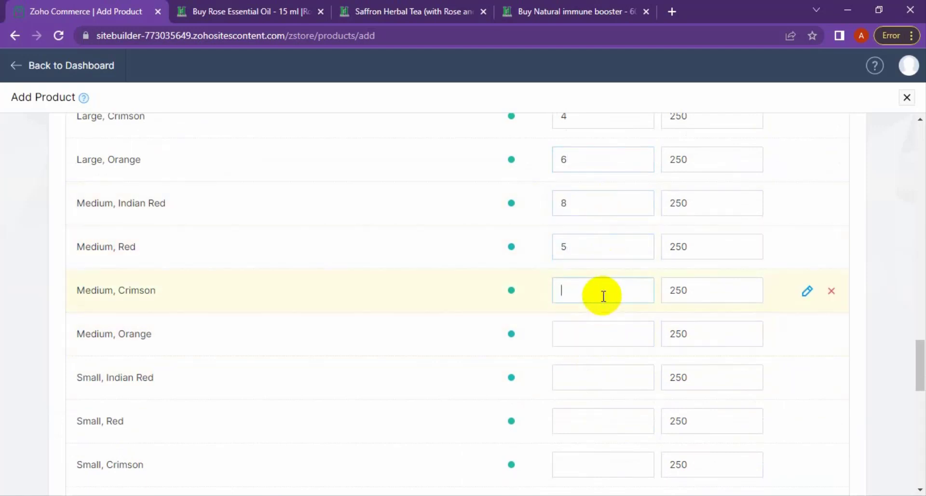
pyautogui.write('4')
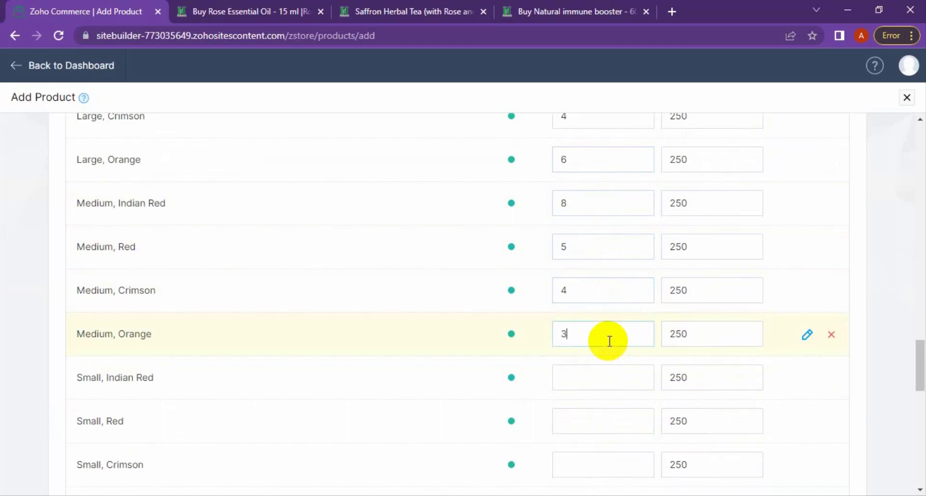
# Set the Small variant quantities to 3 for Indian Red, 3 for Red, 6 for Crimson and 7 for Orange
pyautogui.scroll(-4, 610, 341)
pyautogui.click(594, 172)
pyautogui.write('3')
pyautogui.click(595, 221)
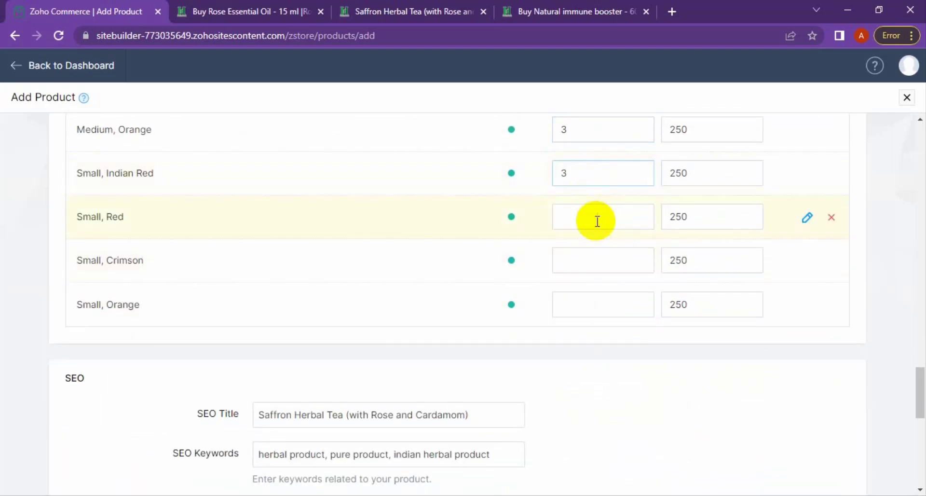
pyautogui.write('3')
pyautogui.click(599, 260)
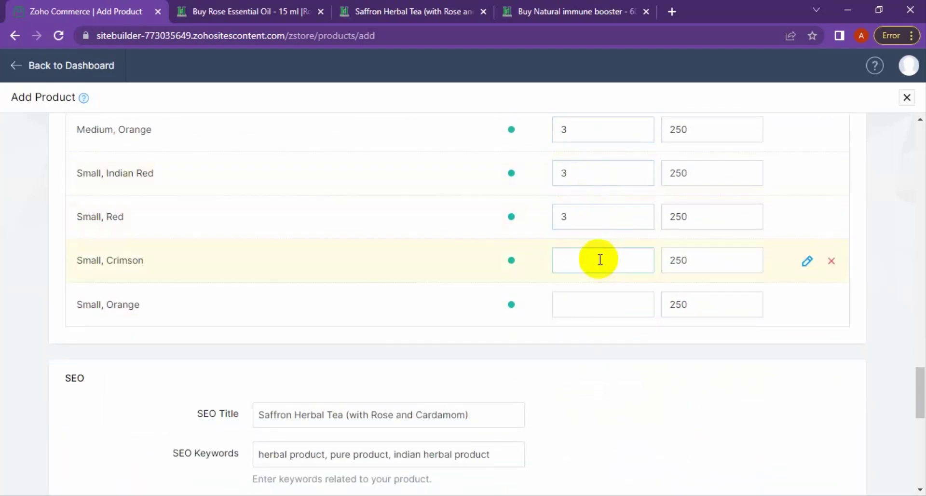
pyautogui.write('6')
pyautogui.click(607, 300)
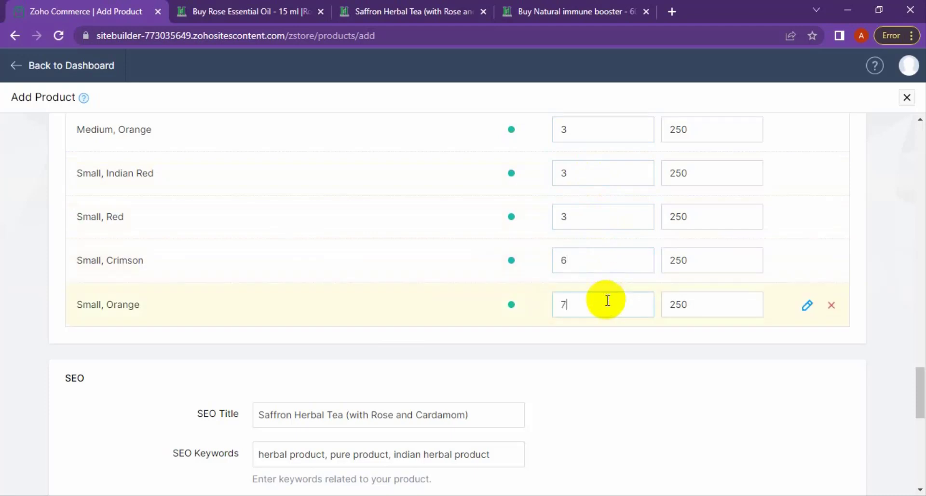
# Set the Large, Indian Red quantity to 15 and try to save the product
pyautogui.scroll(-5, 607, 298)
pyautogui.scroll(12, 605, 289)
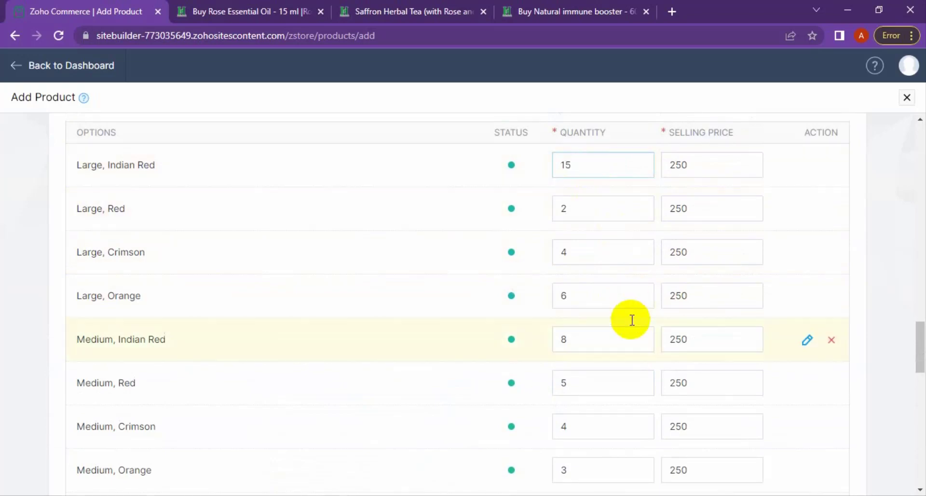
pyautogui.scroll(-10, 627, 320)
pyautogui.scroll(-5, 613, 296)
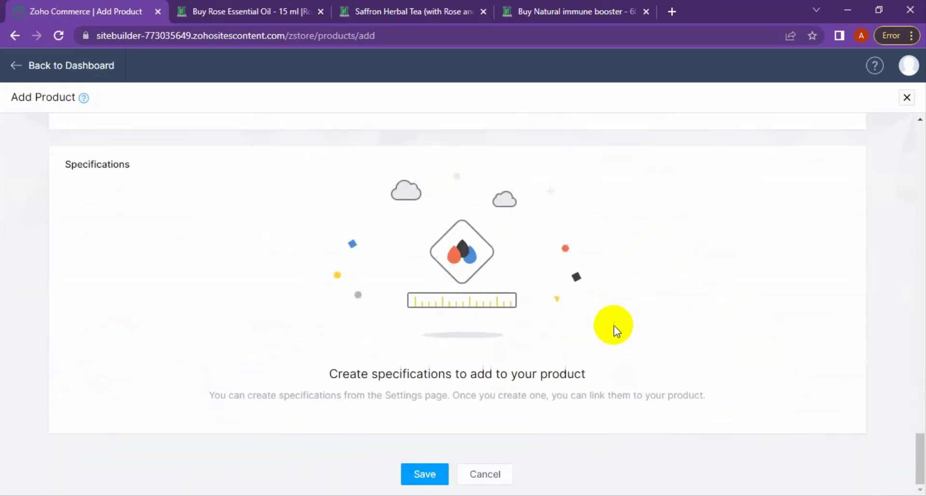
pyautogui.click(416, 475)
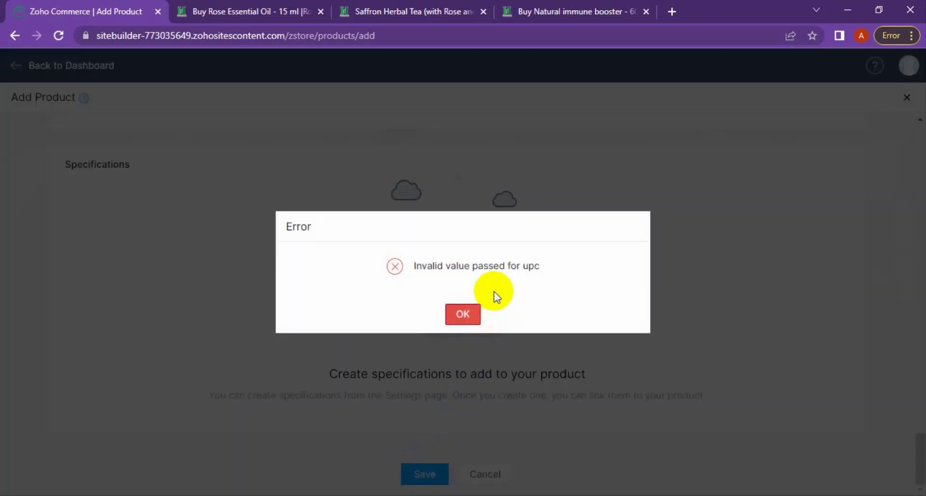
pyautogui.click(464, 315)
# Look through the whole product form, including product details, images, attributes, variants, SEO and specifications, for the source of the invalid UPC value
pyautogui.scroll(5, 457, 338)
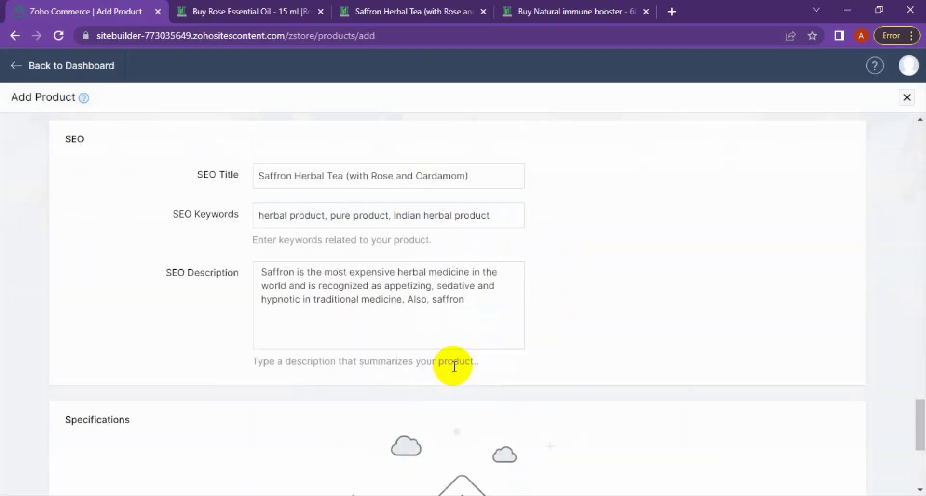
pyautogui.scroll(10, 454, 367)
pyautogui.scroll(-5, 454, 366)
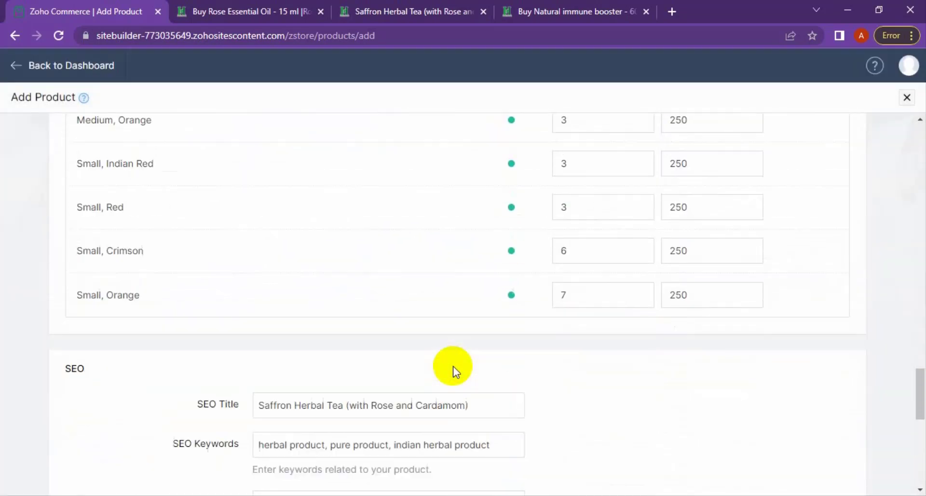
pyautogui.scroll(-8, 453, 372)
pyautogui.scroll(4, 454, 371)
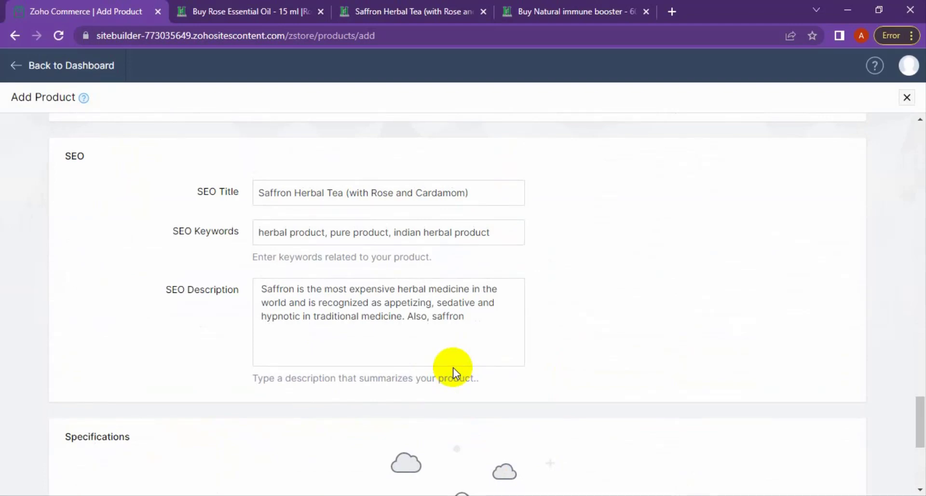
pyautogui.scroll(-5, 454, 371)
pyautogui.scroll(15, 453, 371)
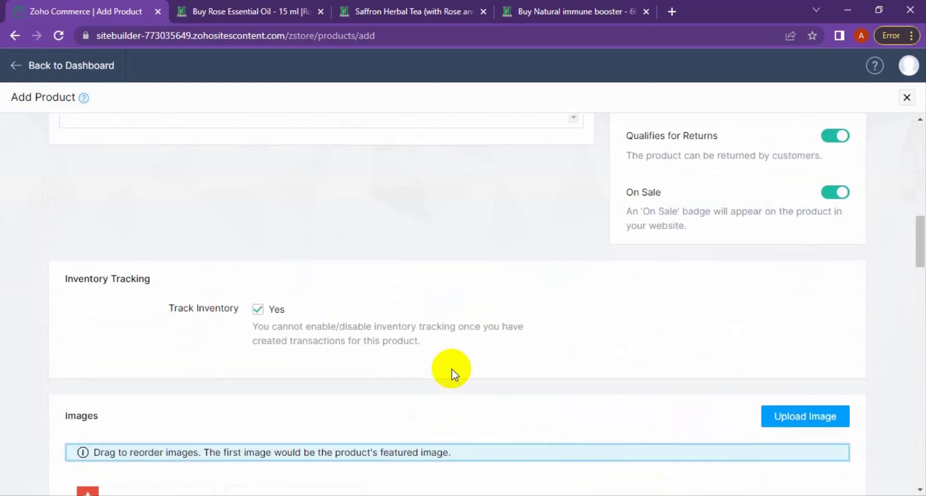
pyautogui.scroll(10, 453, 369)
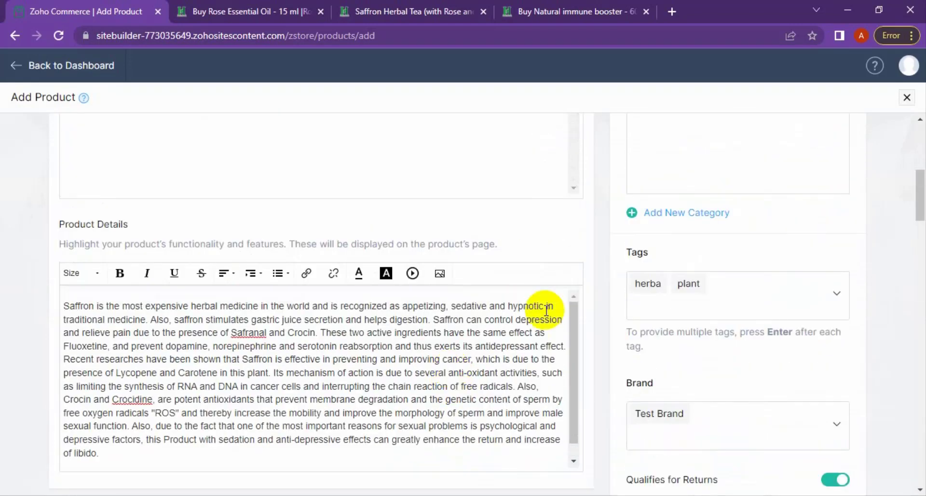
pyautogui.scroll(5, 415, 267)
pyautogui.scroll(-5, 565, 362)
pyautogui.scroll(-1, 569, 361)
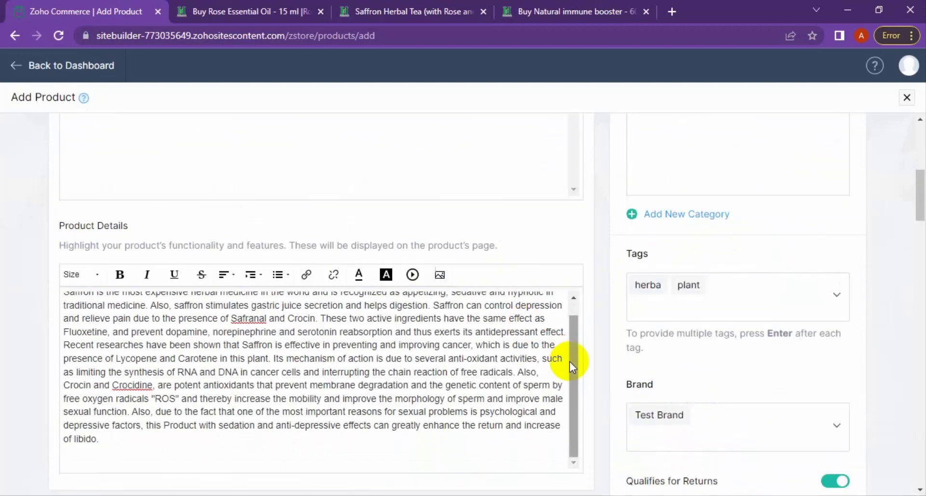
pyautogui.scroll(-10, 386, 352)
pyautogui.scroll(-5, 337, 291)
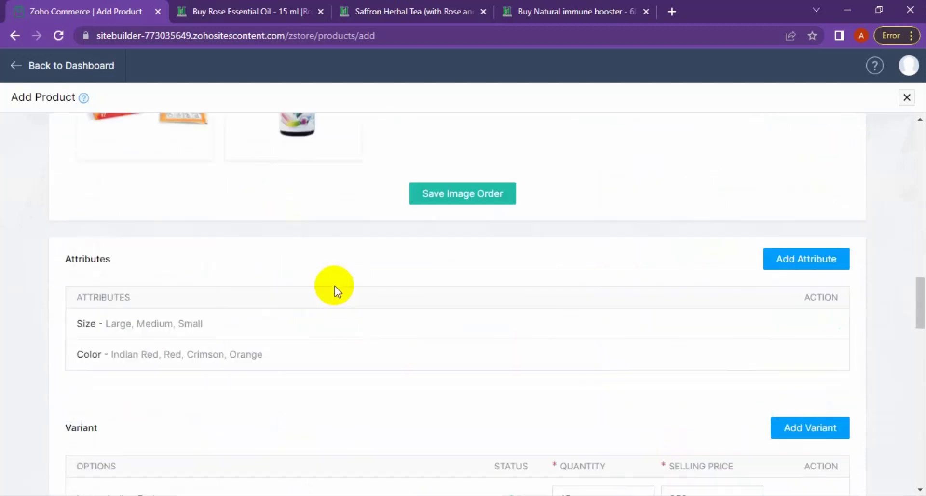
pyautogui.scroll(-10, 336, 292)
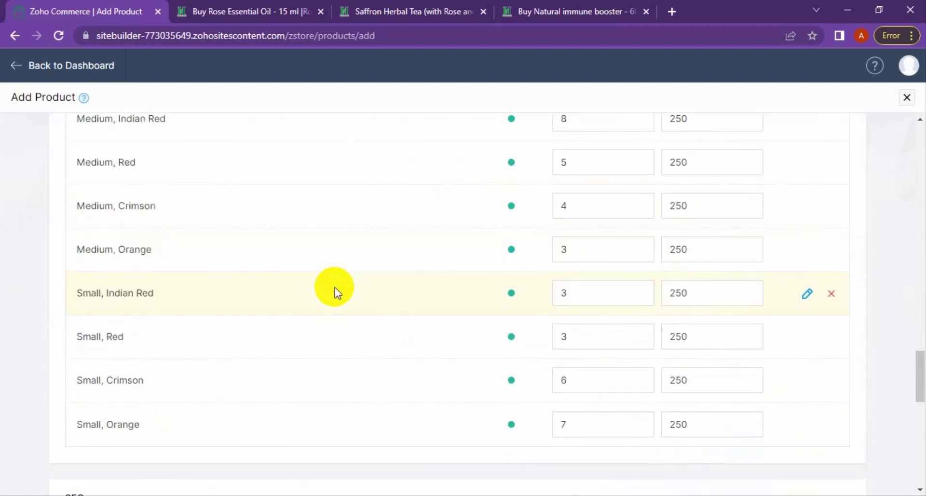
pyautogui.scroll(-8, 335, 288)
pyautogui.scroll(-3, 335, 287)
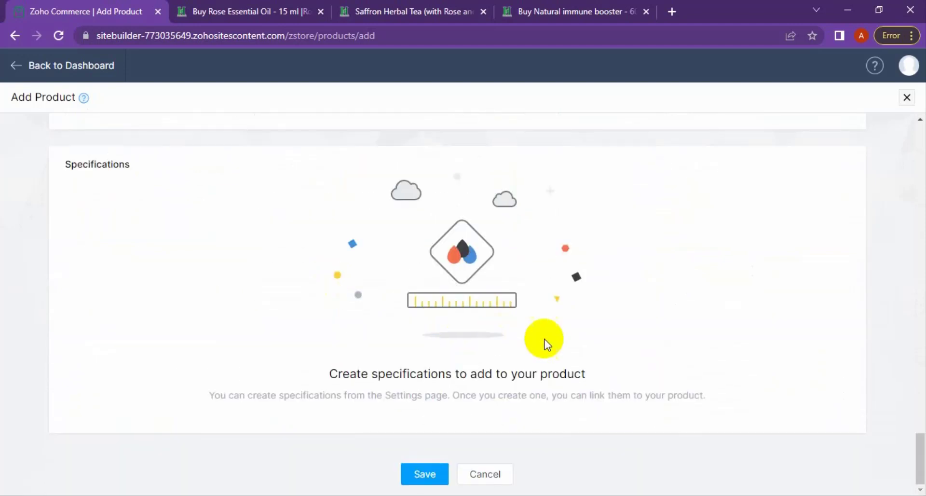
pyautogui.scroll(12, 875, 327)
pyautogui.scroll(13, 852, 327)
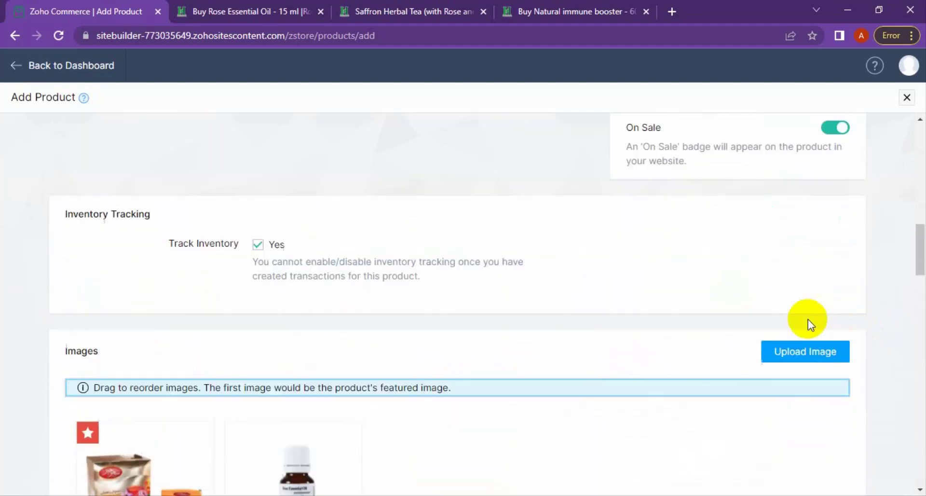
pyautogui.scroll(10, 372, 314)
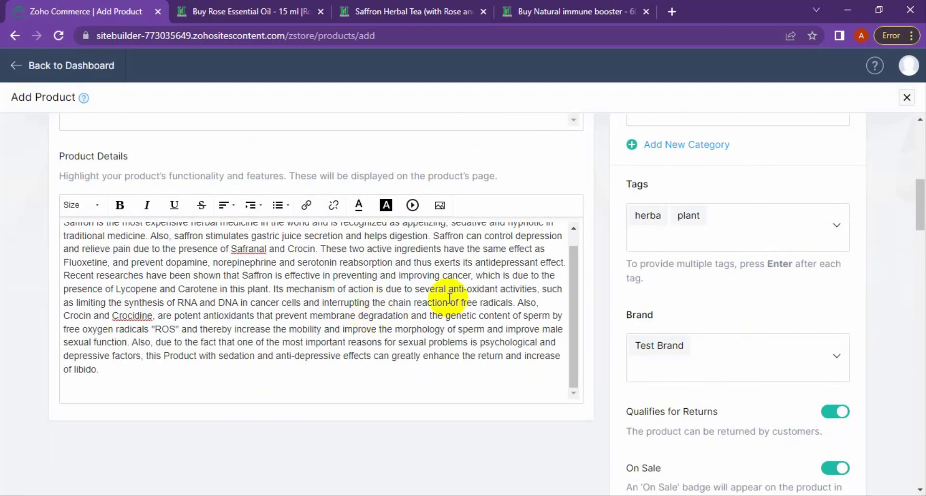
# Recheck the product's title, URL, category, tags and product details, and save the product
pyautogui.scroll(6, 440, 227)
pyautogui.scroll(5, 642, 263)
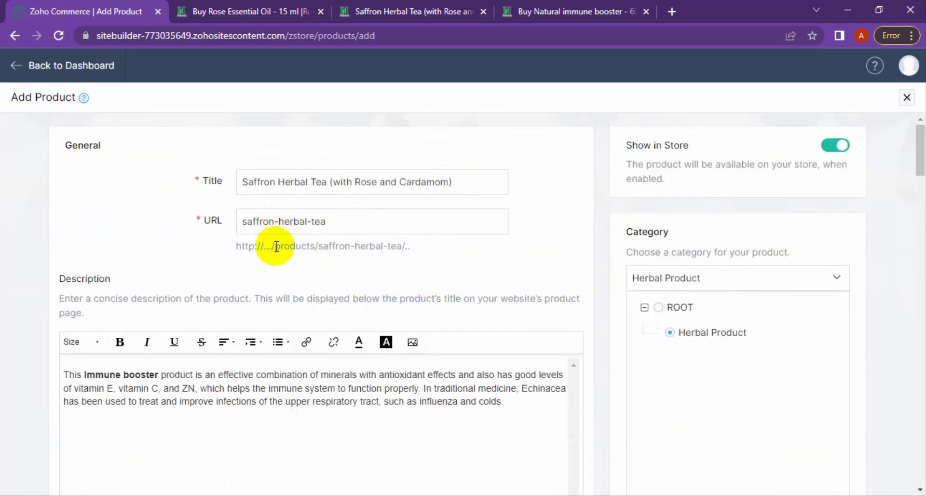
pyautogui.scroll(-5, 856, 323)
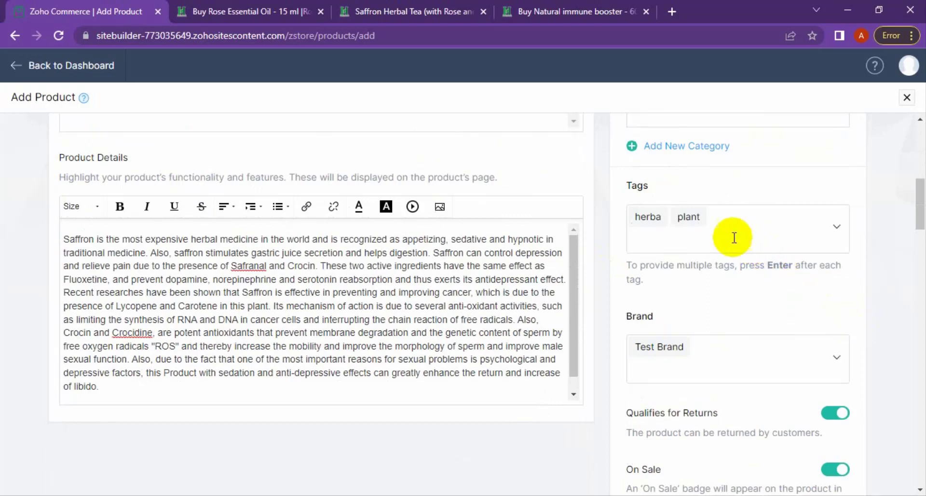
pyautogui.scroll(-3, 381, 333)
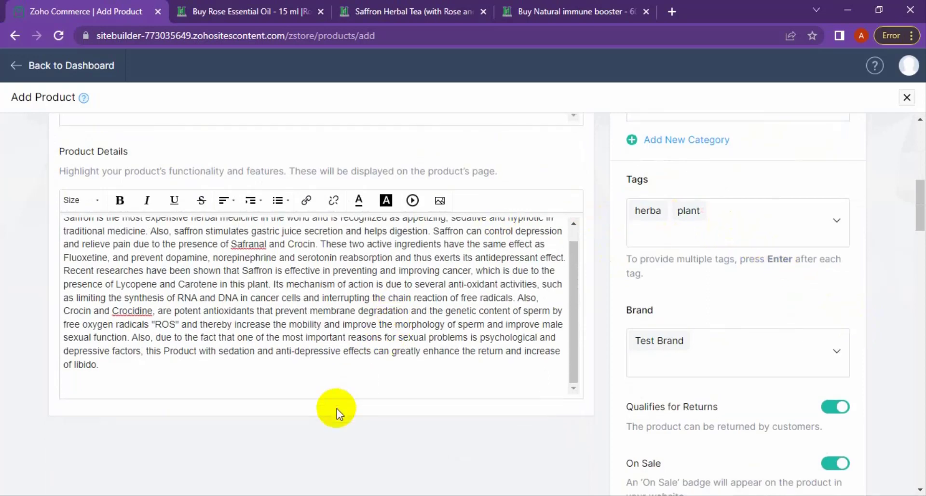
pyautogui.scroll(-5, 337, 409)
pyautogui.scroll(-4, 342, 387)
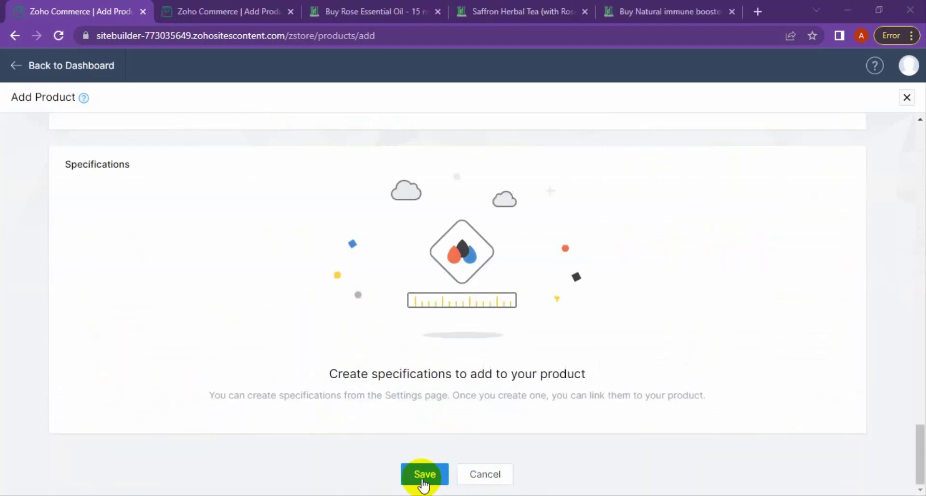
pyautogui.click(423, 477)
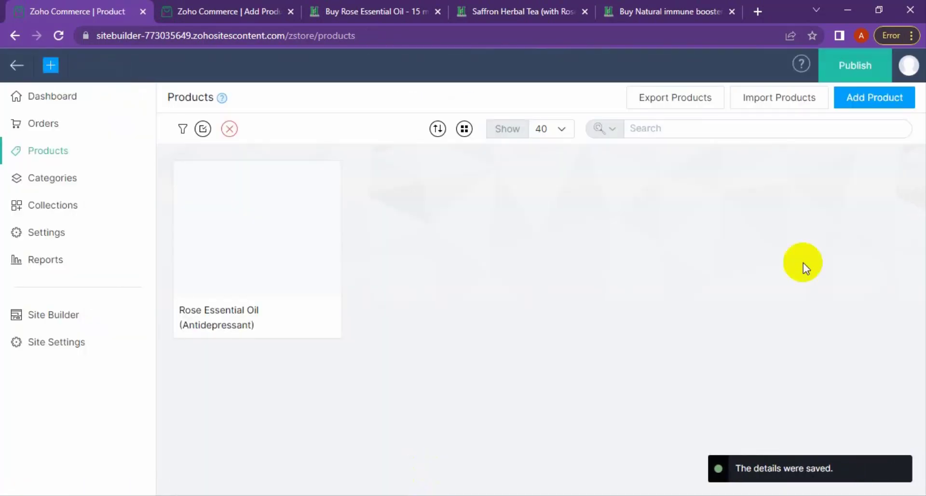
# Open the site builder and locate the empty column above the We Have Happy Customers section of the home page
pyautogui.moveTo(245, 263)
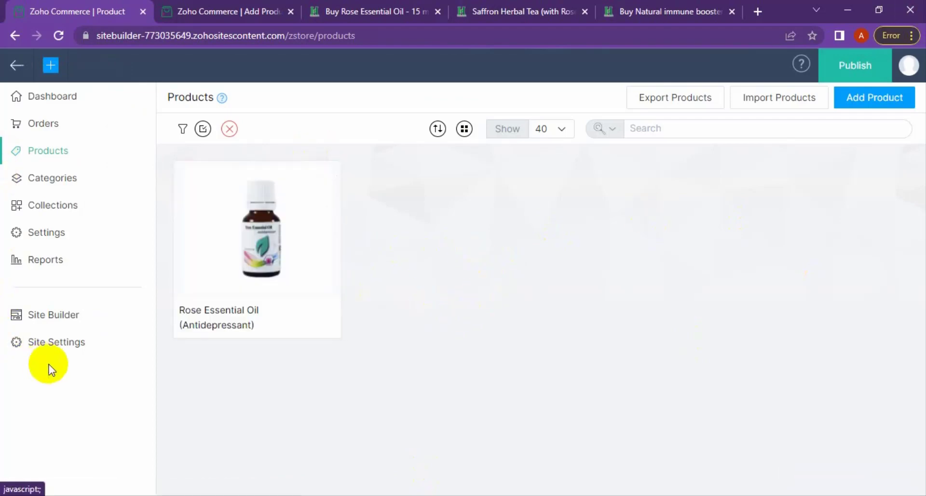
pyautogui.click(60, 320)
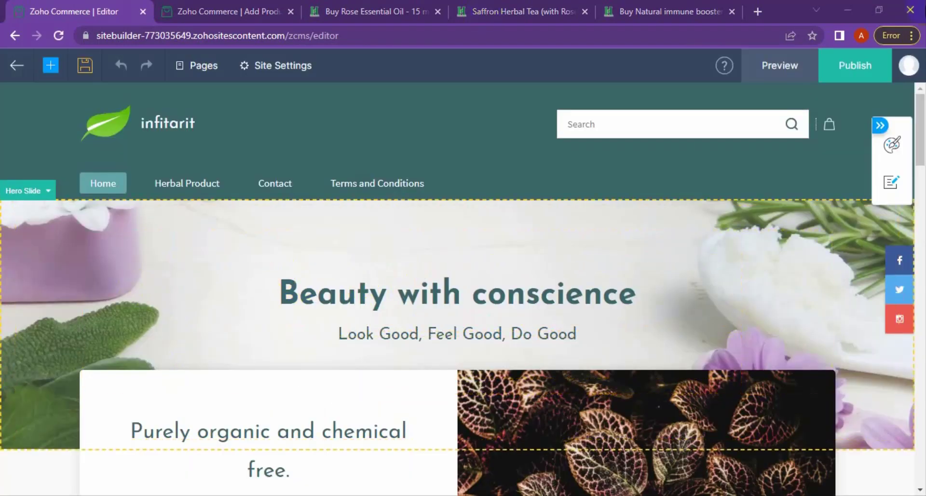
pyautogui.scroll(-5, 449, 324)
pyautogui.scroll(-8, 484, 285)
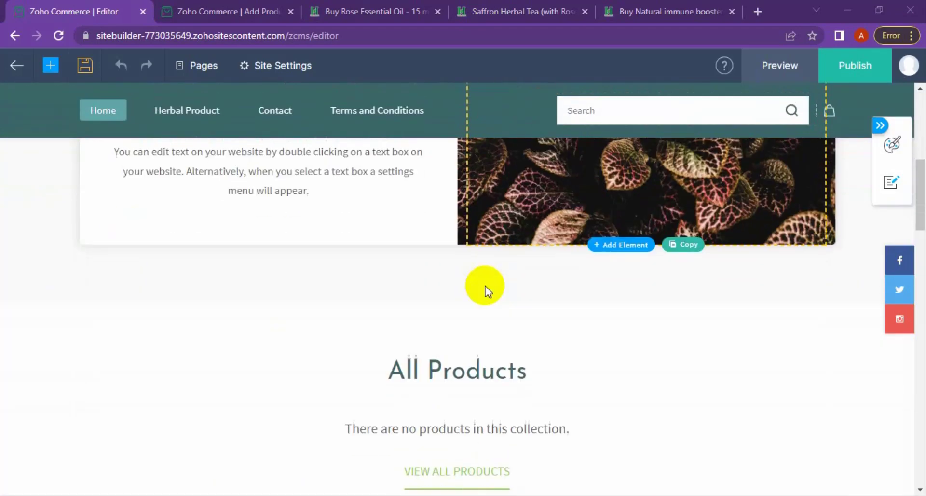
pyautogui.scroll(-15, 485, 286)
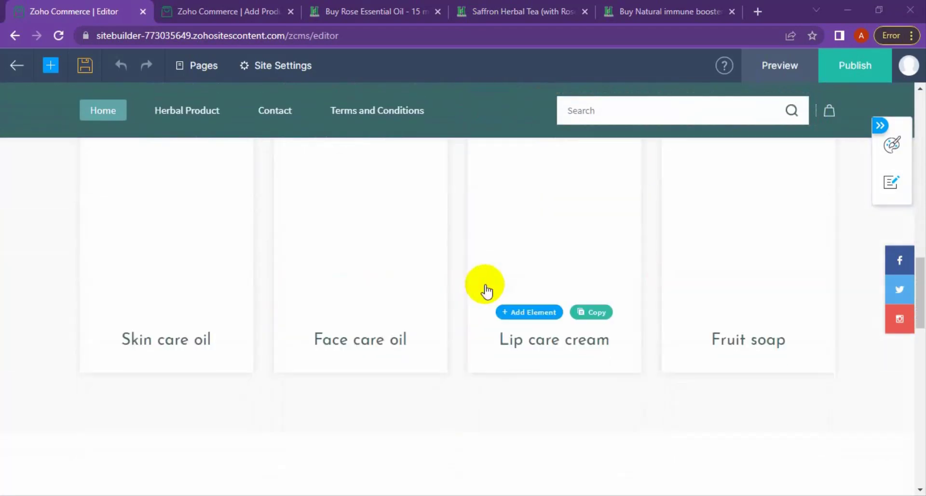
pyautogui.scroll(3, 471, 314)
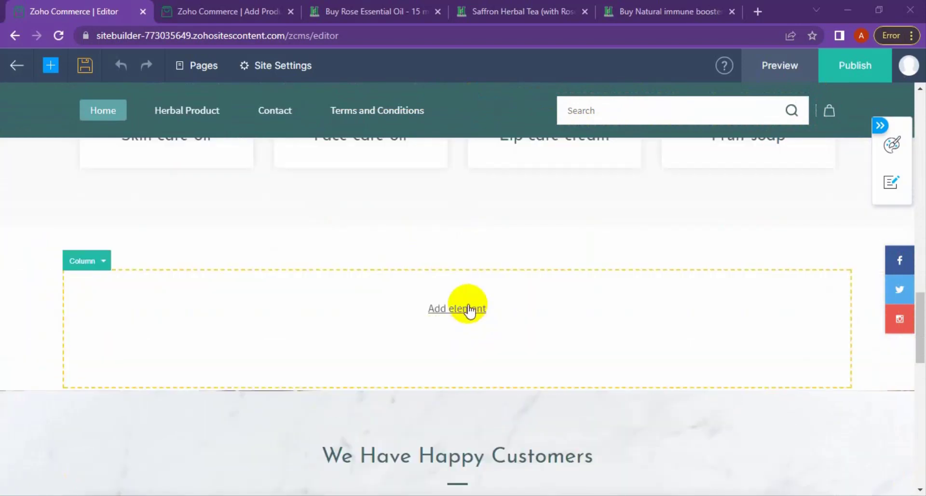
# Try to add the Rose Essential Oil (Antidepressant) product to the empty column on the home page
pyautogui.click(470, 309)
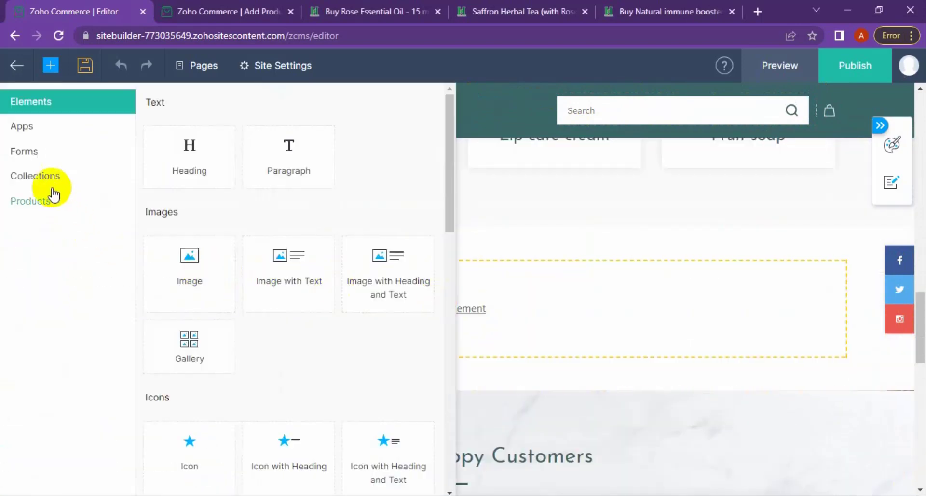
pyautogui.click(30, 200)
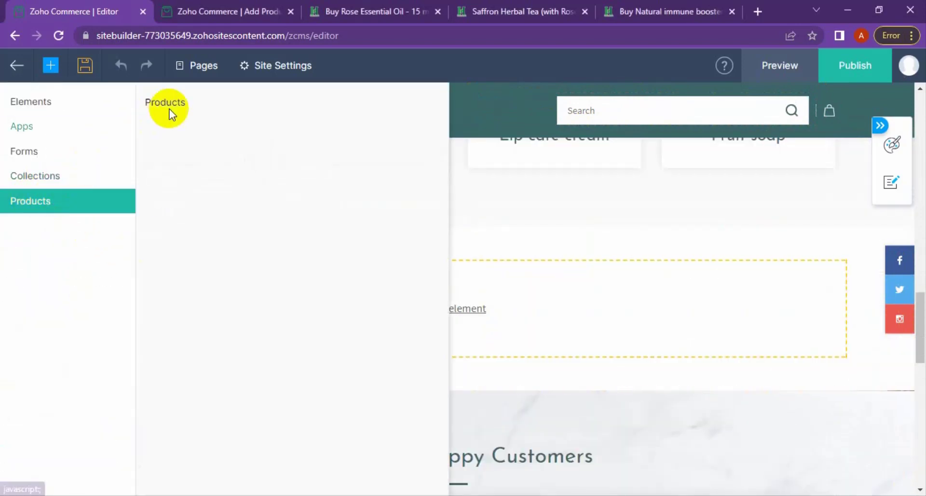
pyautogui.moveTo(200, 185); pyautogui.dragTo(197, 145)
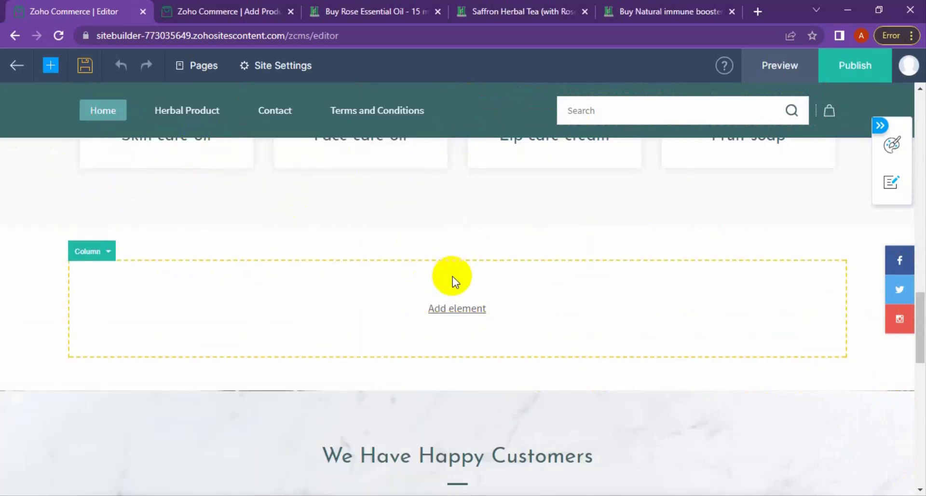
pyautogui.click(432, 311)
pyautogui.click(173, 170)
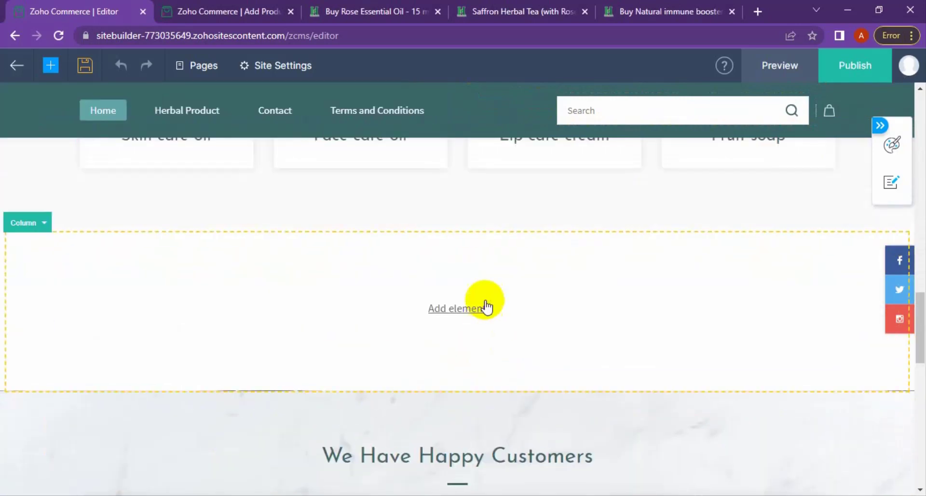
# Try to add the All Products collection to the empty column, and save and reload the page
pyautogui.click(457, 313)
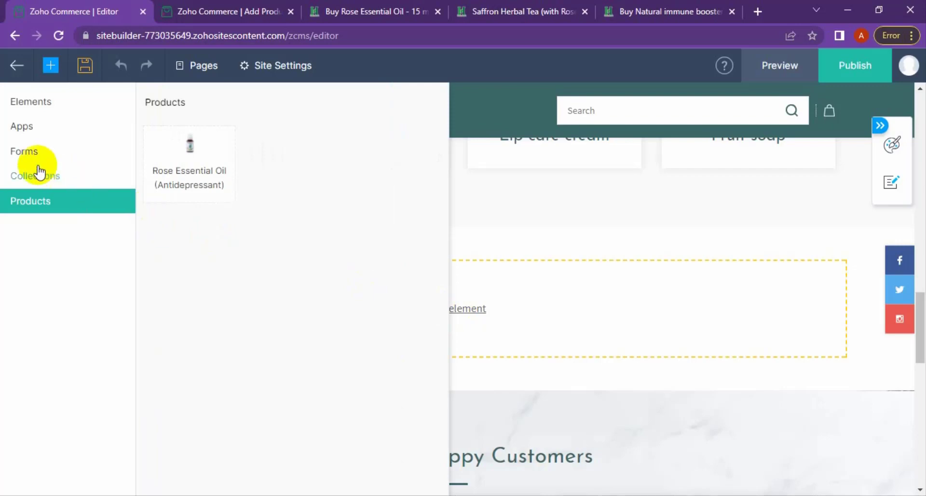
pyautogui.click(35, 175)
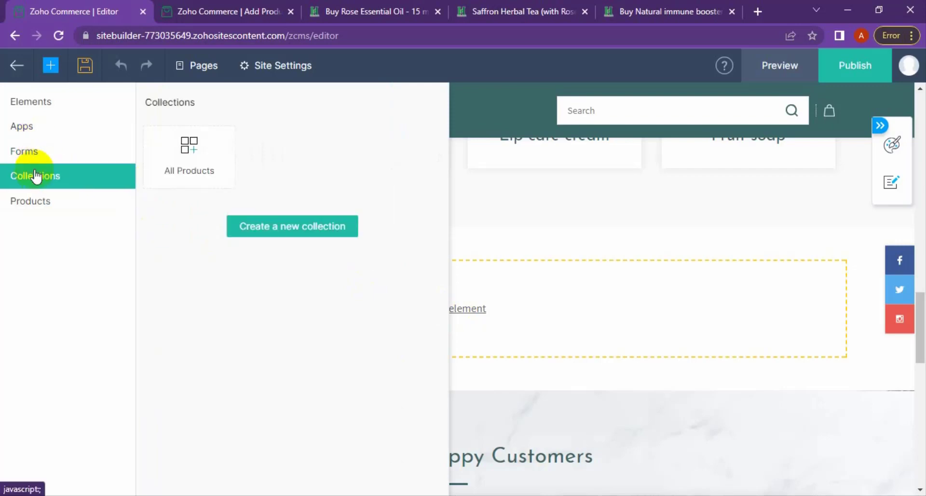
pyautogui.click(207, 144)
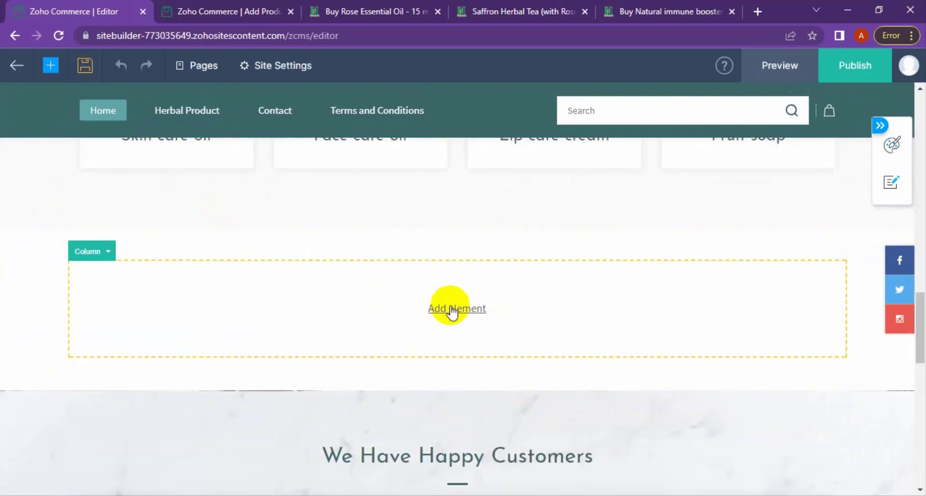
pyautogui.click(85, 65)
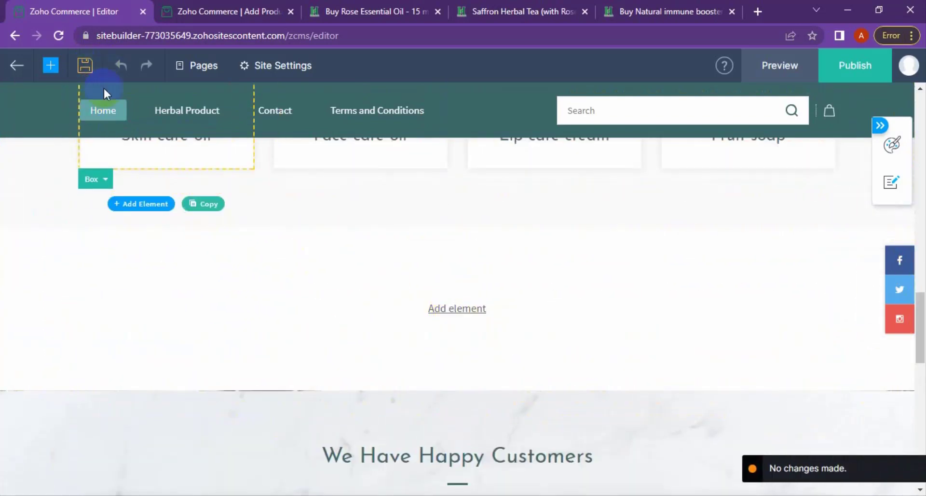
pyautogui.click(58, 35)
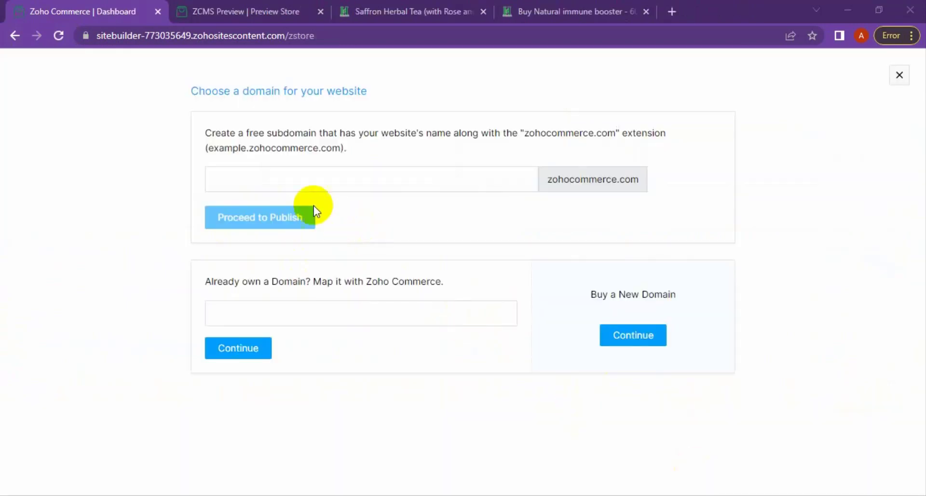
# Publish the store on the free subdomain infitaritestore.zohocommerce.com
pyautogui.click(303, 176)
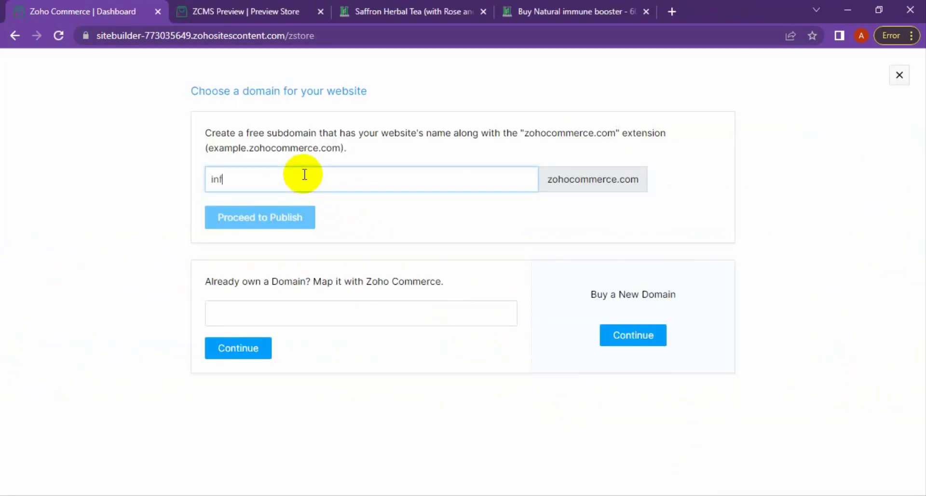
pyautogui.write('infitaritestore')
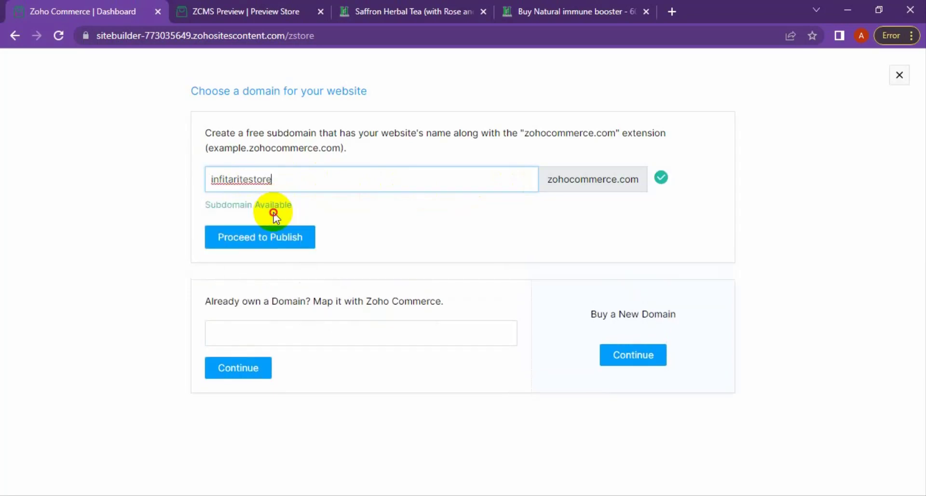
pyautogui.moveTo(273, 207); pyautogui.dragTo(282, 242)
pyautogui.click(282, 243)
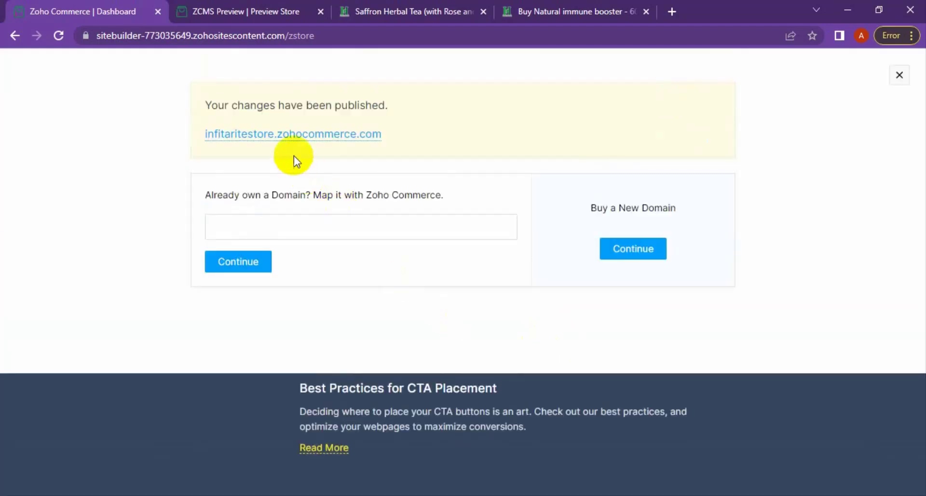
# Open the published store and look through the All Products section of its home page
pyautogui.click(285, 132)
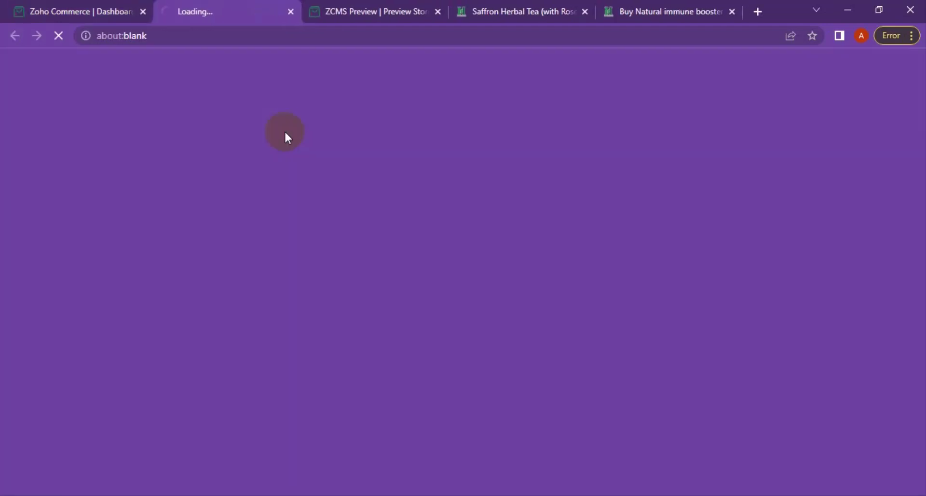
pyautogui.click(369, 11)
pyautogui.click(252, 4)
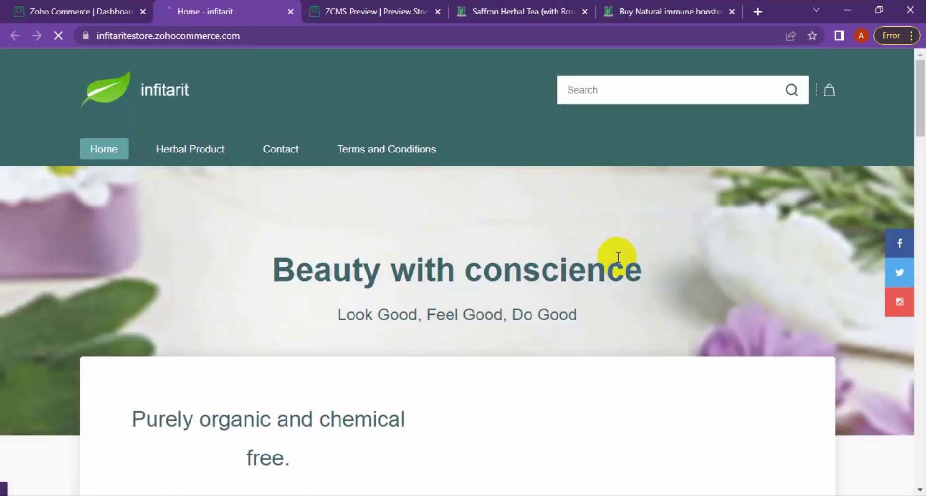
pyautogui.scroll(-10, 619, 258)
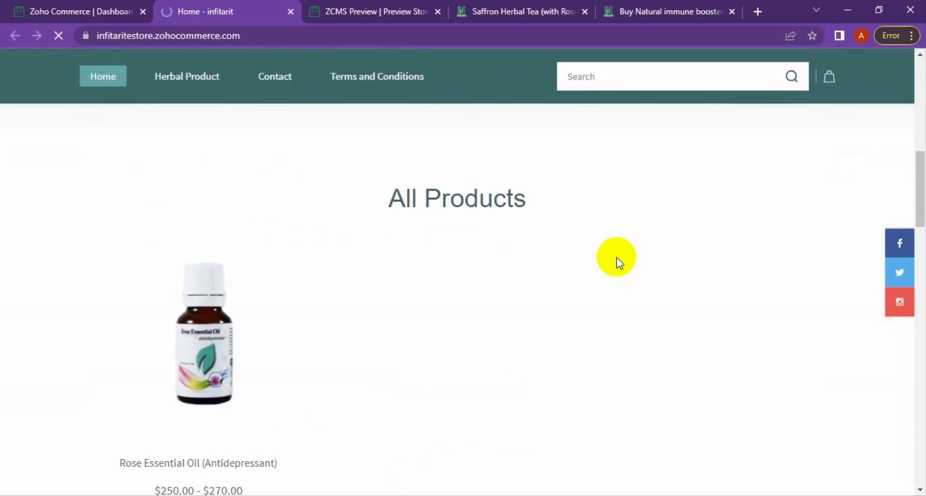
pyautogui.scroll(-5, 616, 257)
pyautogui.scroll(6, 571, 319)
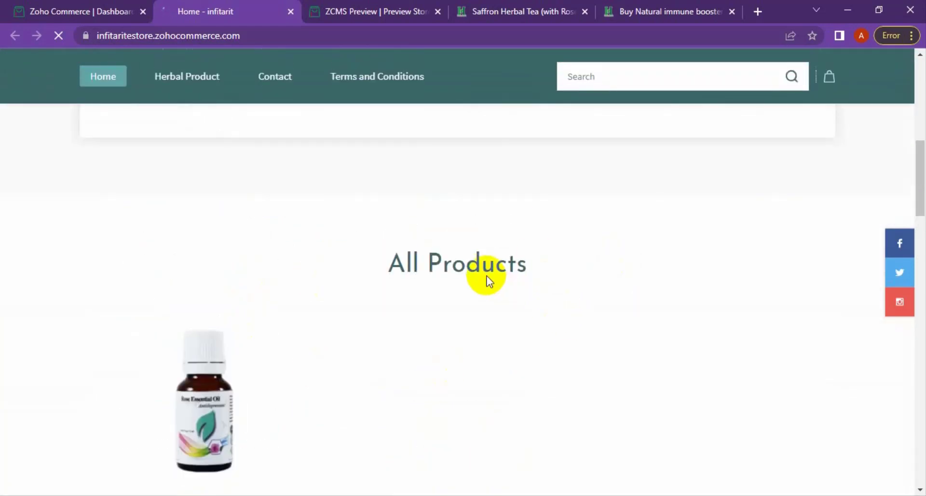
pyautogui.scroll(-5, 488, 281)
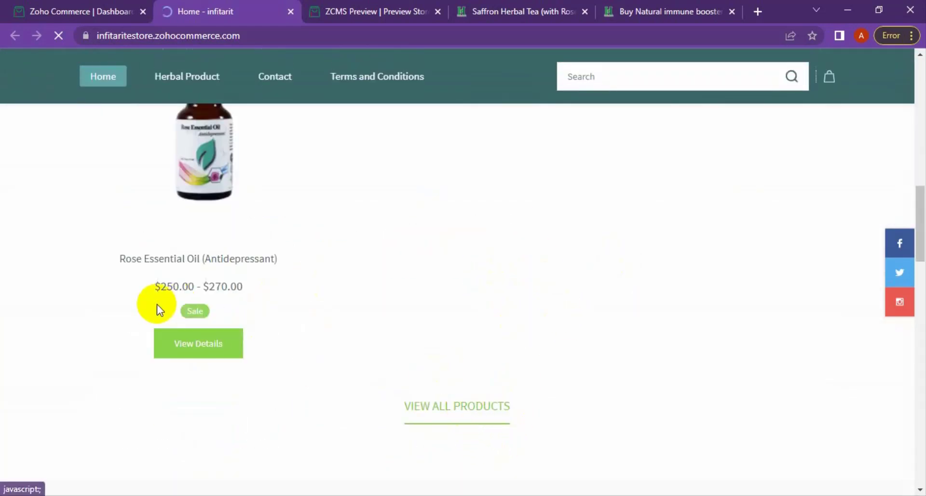
# Examine the price range and Sale badge of the Rose Essential Oil (Antidepressant) listing
pyautogui.scroll(4, 159, 314)
pyautogui.scroll(-2, 217, 321)
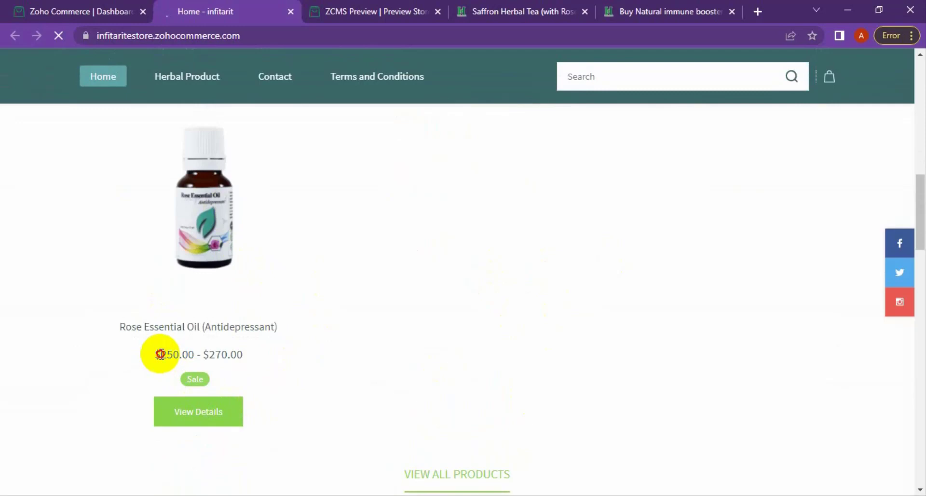
pyautogui.moveTo(156, 354); pyautogui.dragTo(242, 353)
pyautogui.click(299, 358)
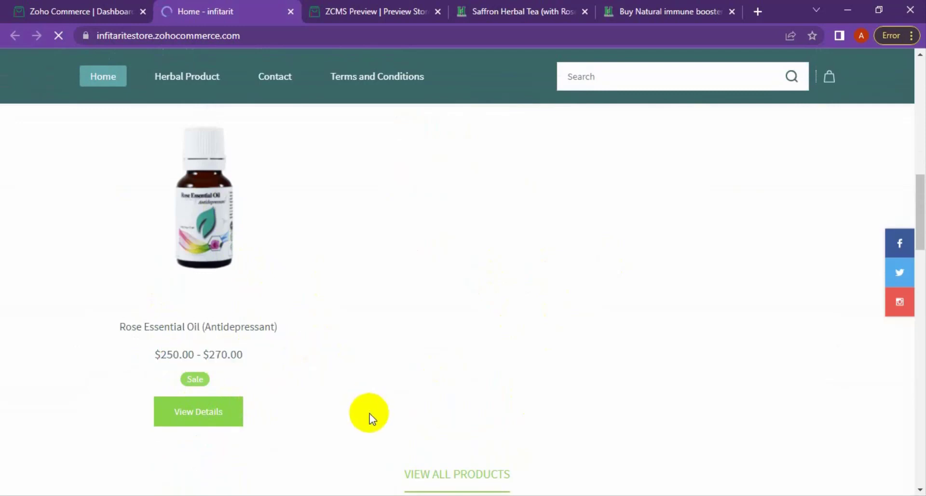
pyautogui.scroll(-1, 369, 414)
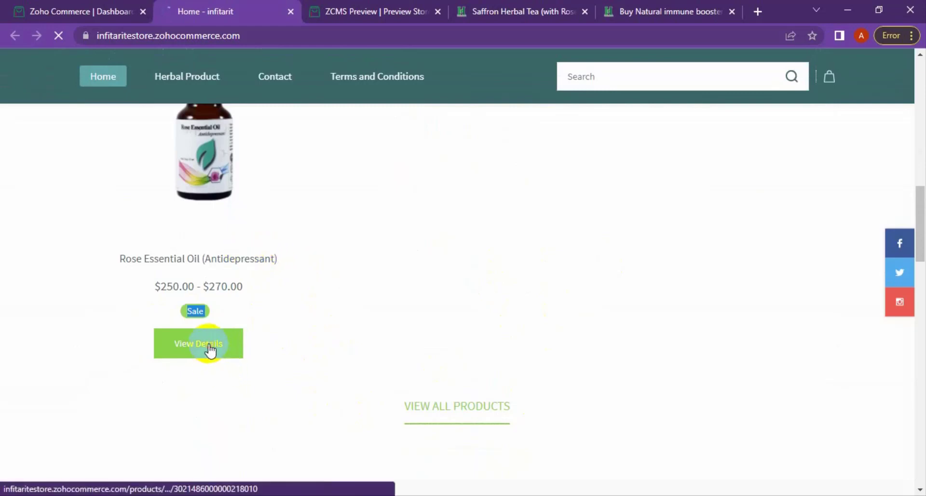
# Open the Rose Essential Oil (Antidepressant) product page and review its title, tags, description and images
pyautogui.click(210, 350)
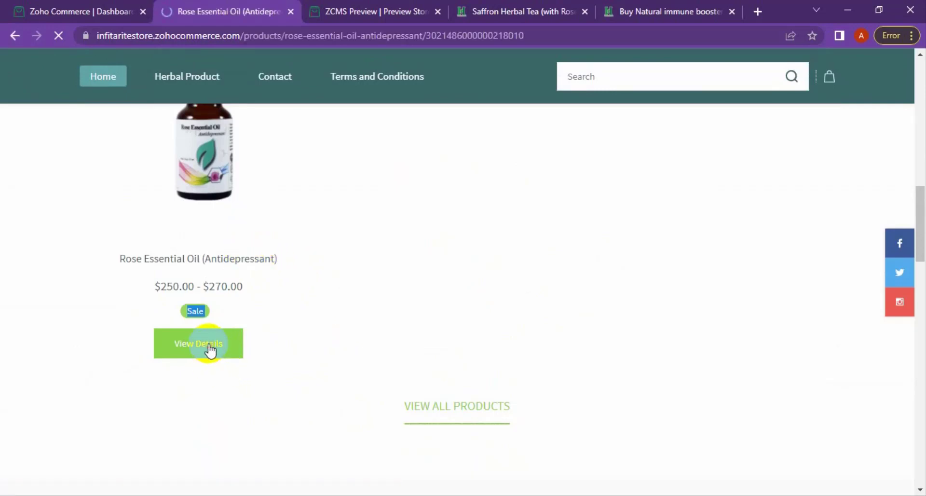
pyautogui.scroll(-3, 575, 351)
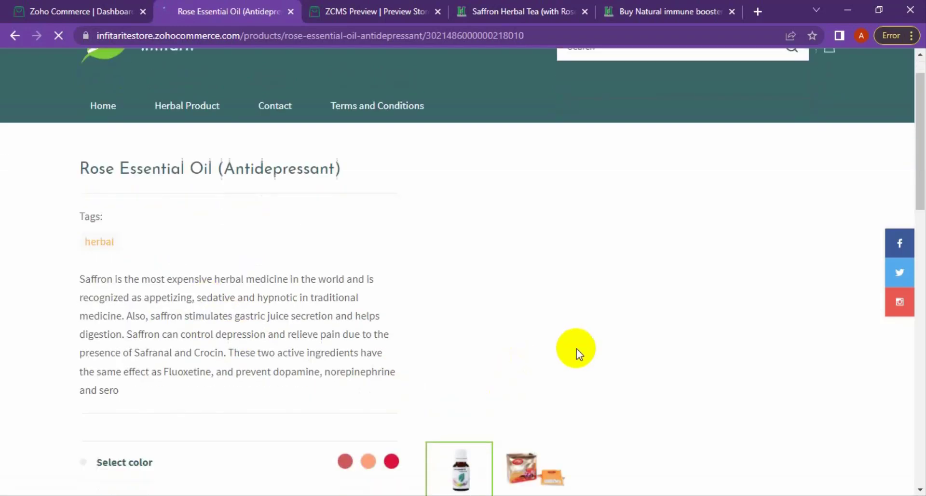
pyautogui.scroll(-2, 573, 351)
pyautogui.scroll(4, 579, 357)
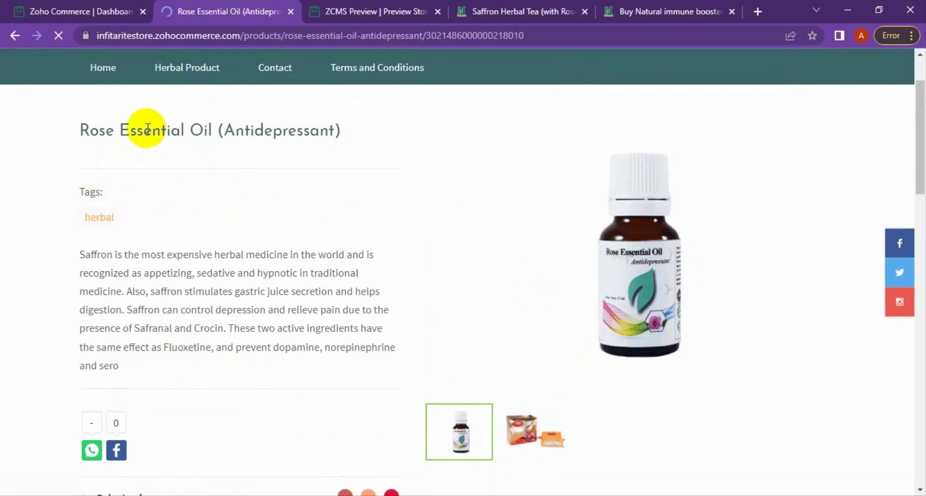
pyautogui.tripleClick(226, 296)
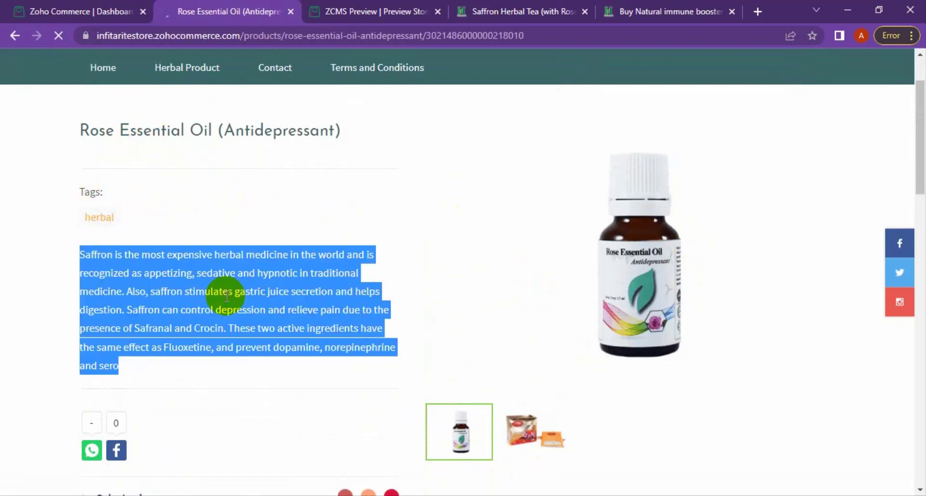
pyautogui.scroll(-3, 315, 326)
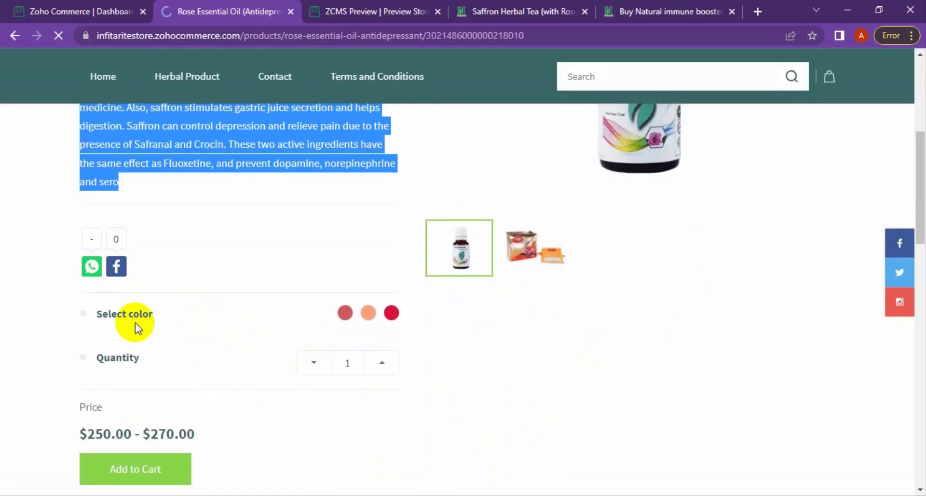
# Compare the product's colour options and add two units of the bright red variant to the cart
pyautogui.click(346, 312)
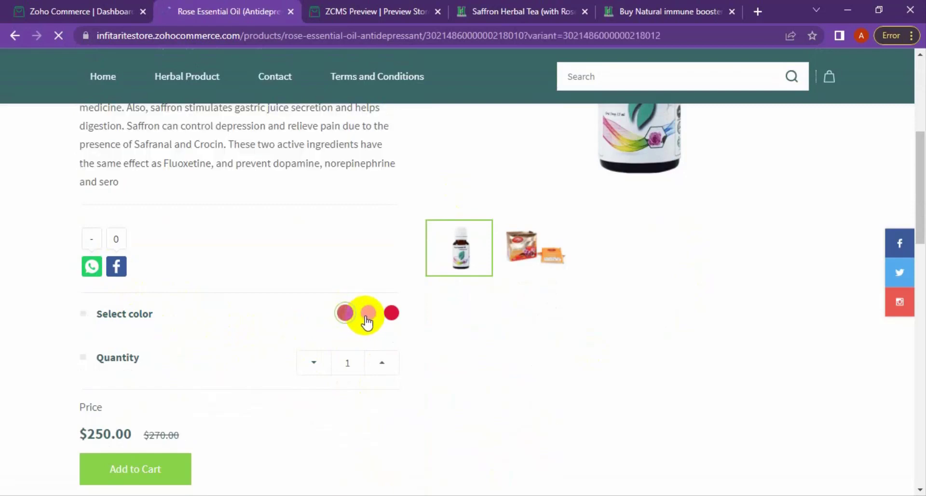
pyautogui.click(392, 313)
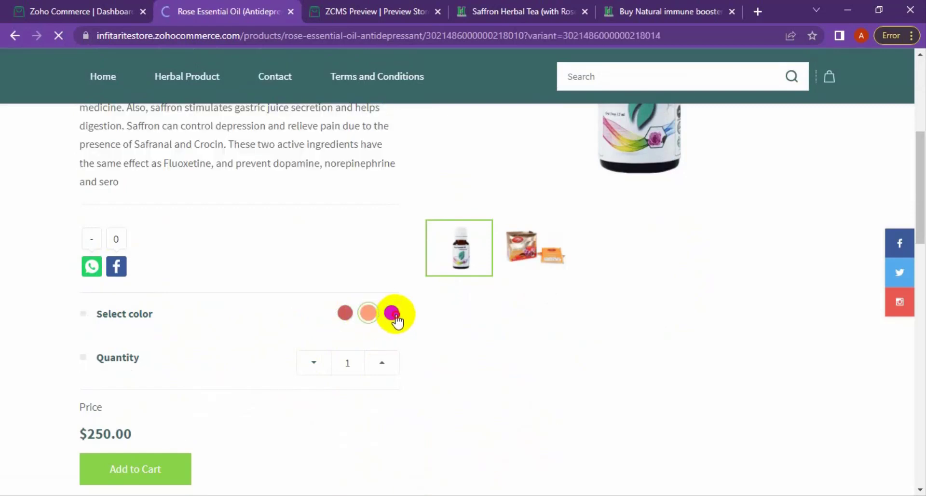
pyautogui.click(390, 364)
pyautogui.scroll(-1, 325, 399)
pyautogui.click(148, 416)
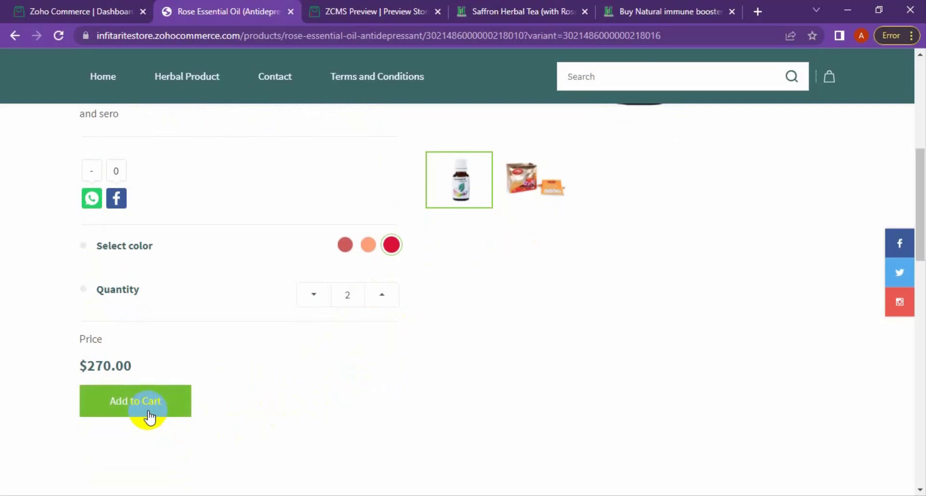
# Look through the Product Details text and the Ratings section of the product page
pyautogui.scroll(-4, 527, 262)
pyautogui.scroll(-2, 480, 368)
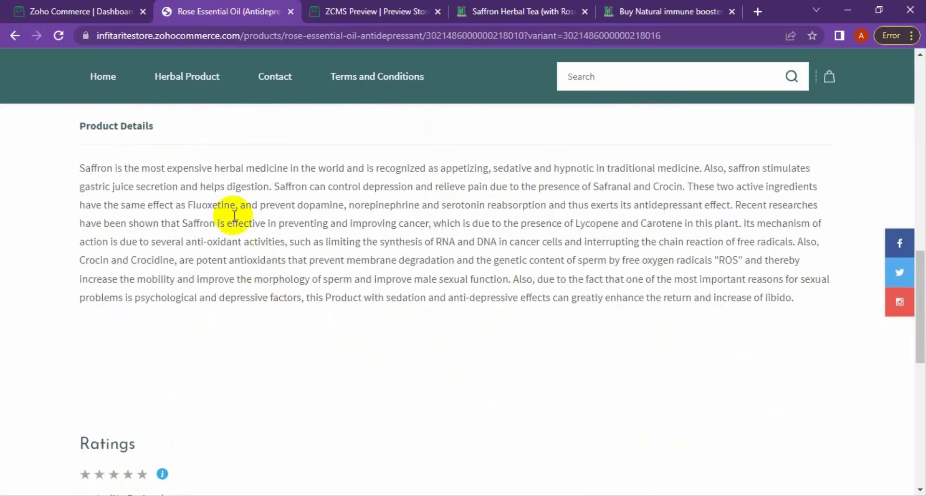